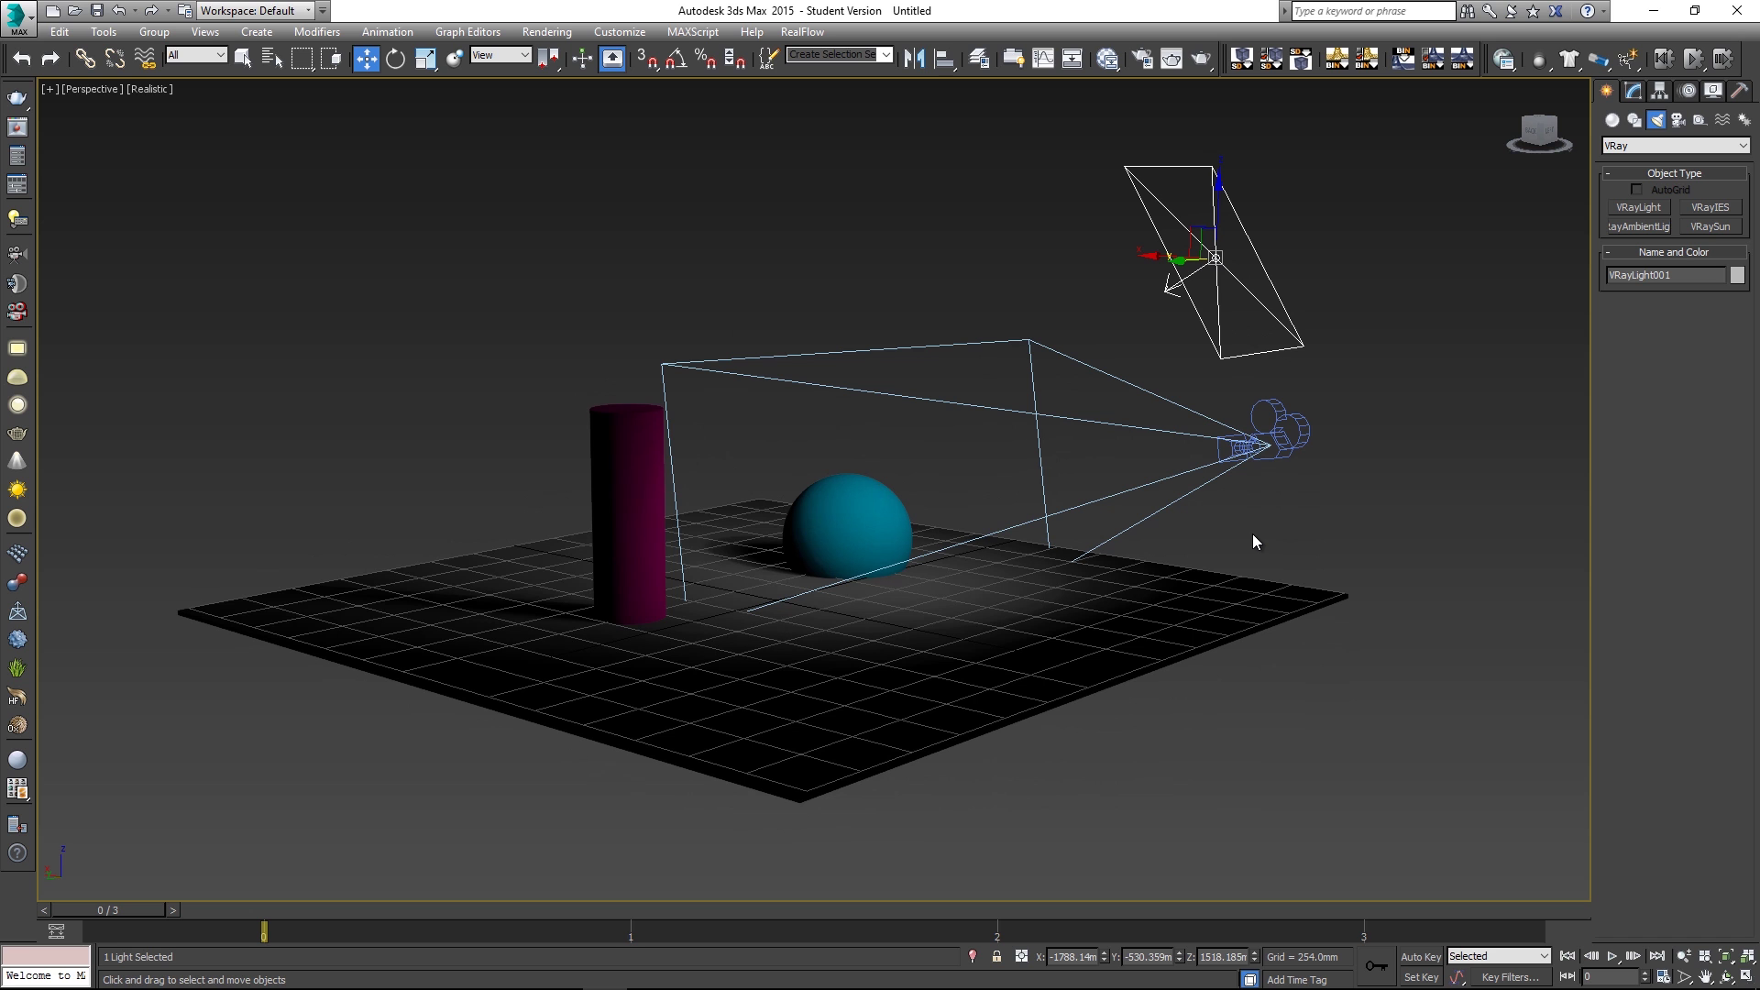
# Orbit the Perspective view, then show the viewport's Cameras list containing Camera001
pyautogui.keyDown('alt'); pyautogui.moveTo(1254, 540); pyautogui.dragTo(988, 621, button='middle'); pyautogui.keyUp('alt')
pyautogui.keyDown('alt'); pyautogui.moveTo(1236, 650); pyautogui.dragTo(1122, 591, button='middle'); pyautogui.keyUp('alt')
pyautogui.click(1120, 502)
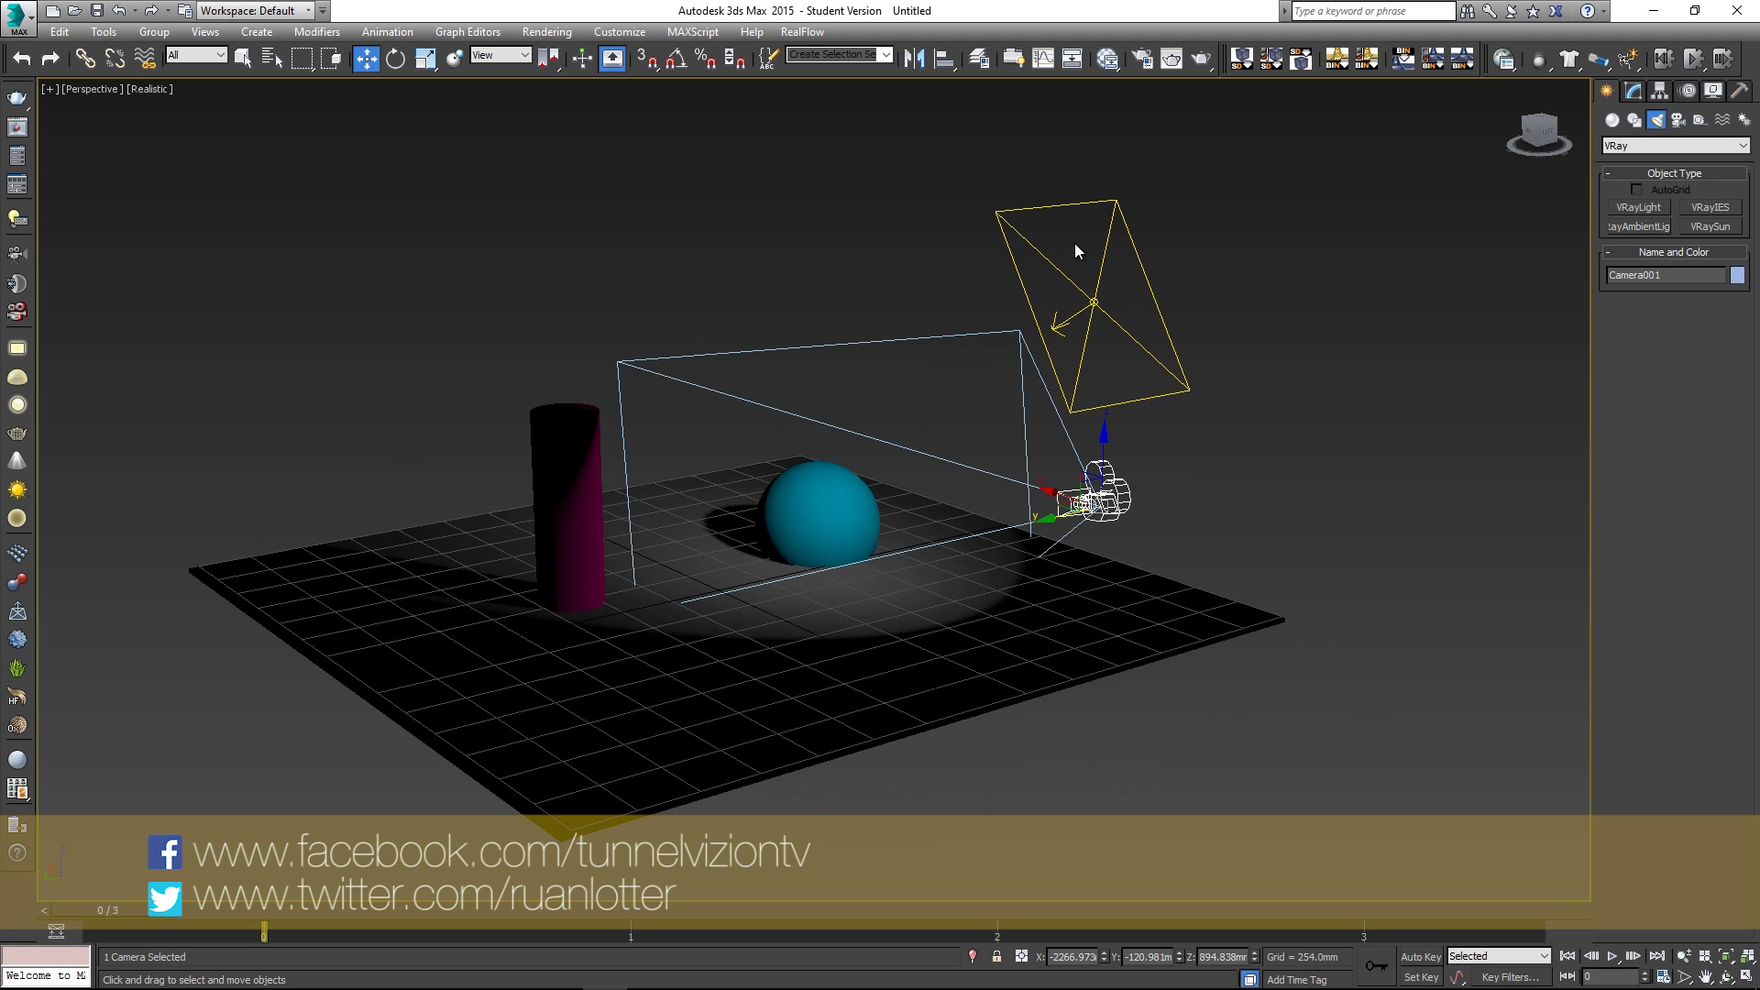
pyautogui.click(1112, 319)
pyautogui.keyDown('alt'); pyautogui.moveTo(1108, 561); pyautogui.dragTo(1148, 563, button='middle'); pyautogui.keyUp('alt')
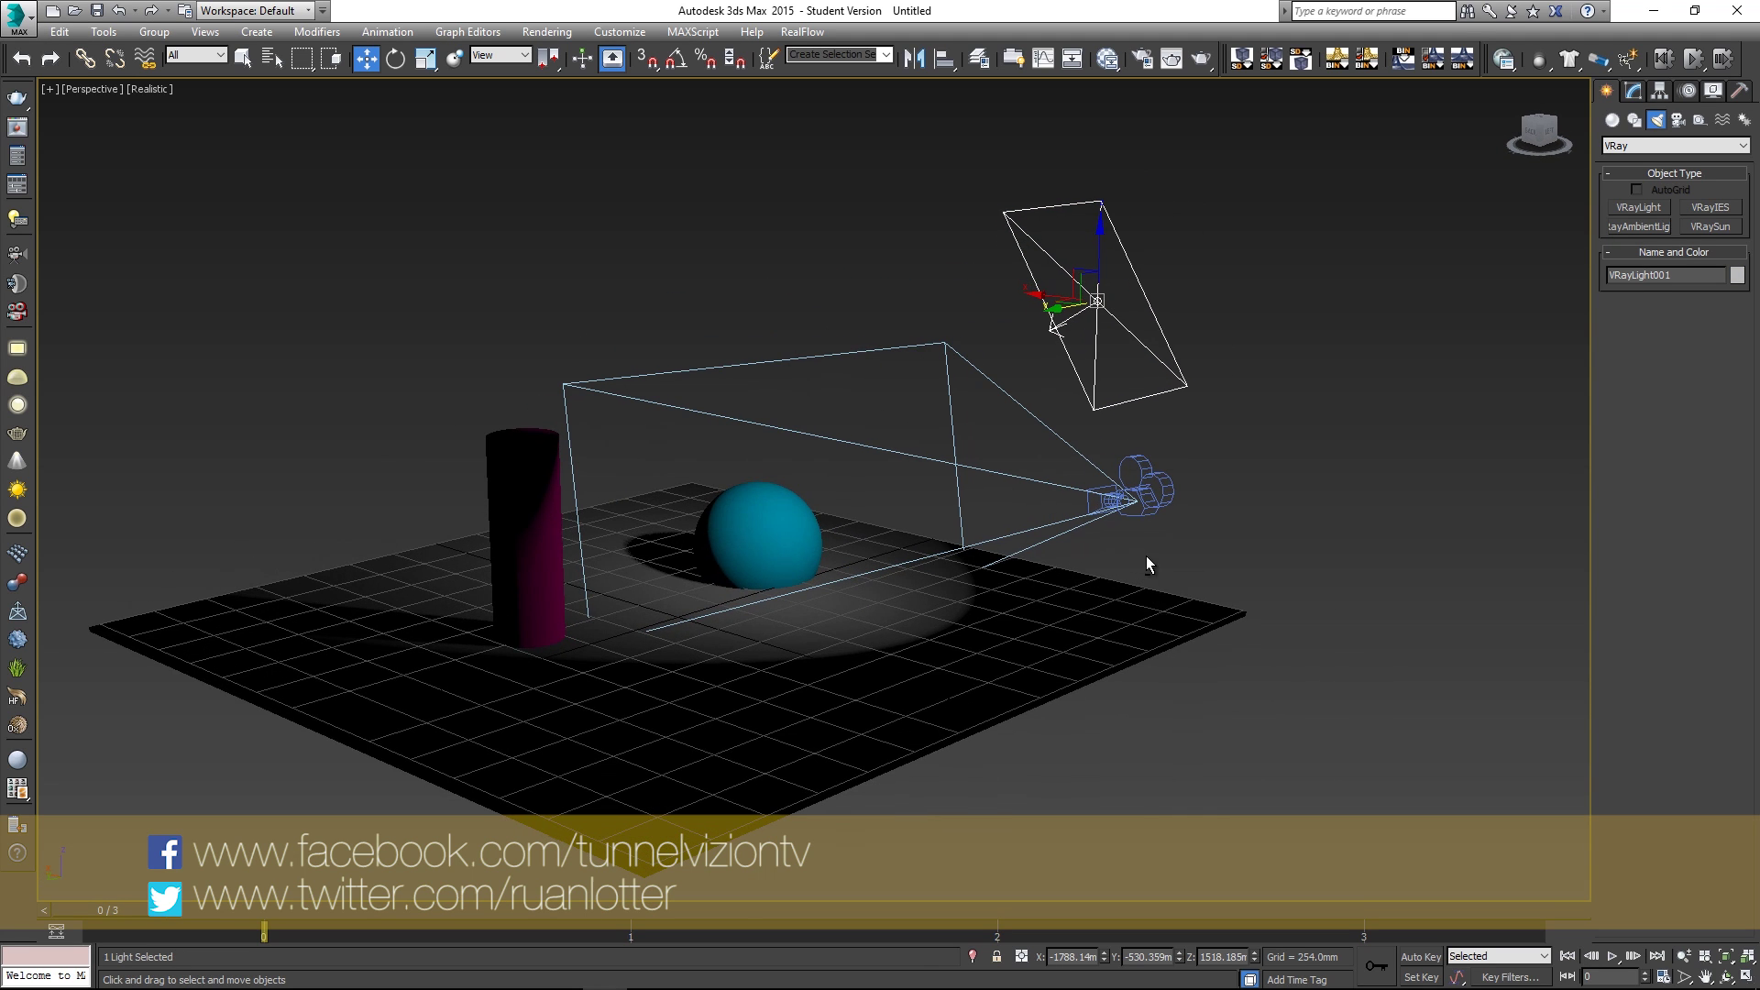
pyautogui.click(80, 89)
pyautogui.moveTo(275, 109)
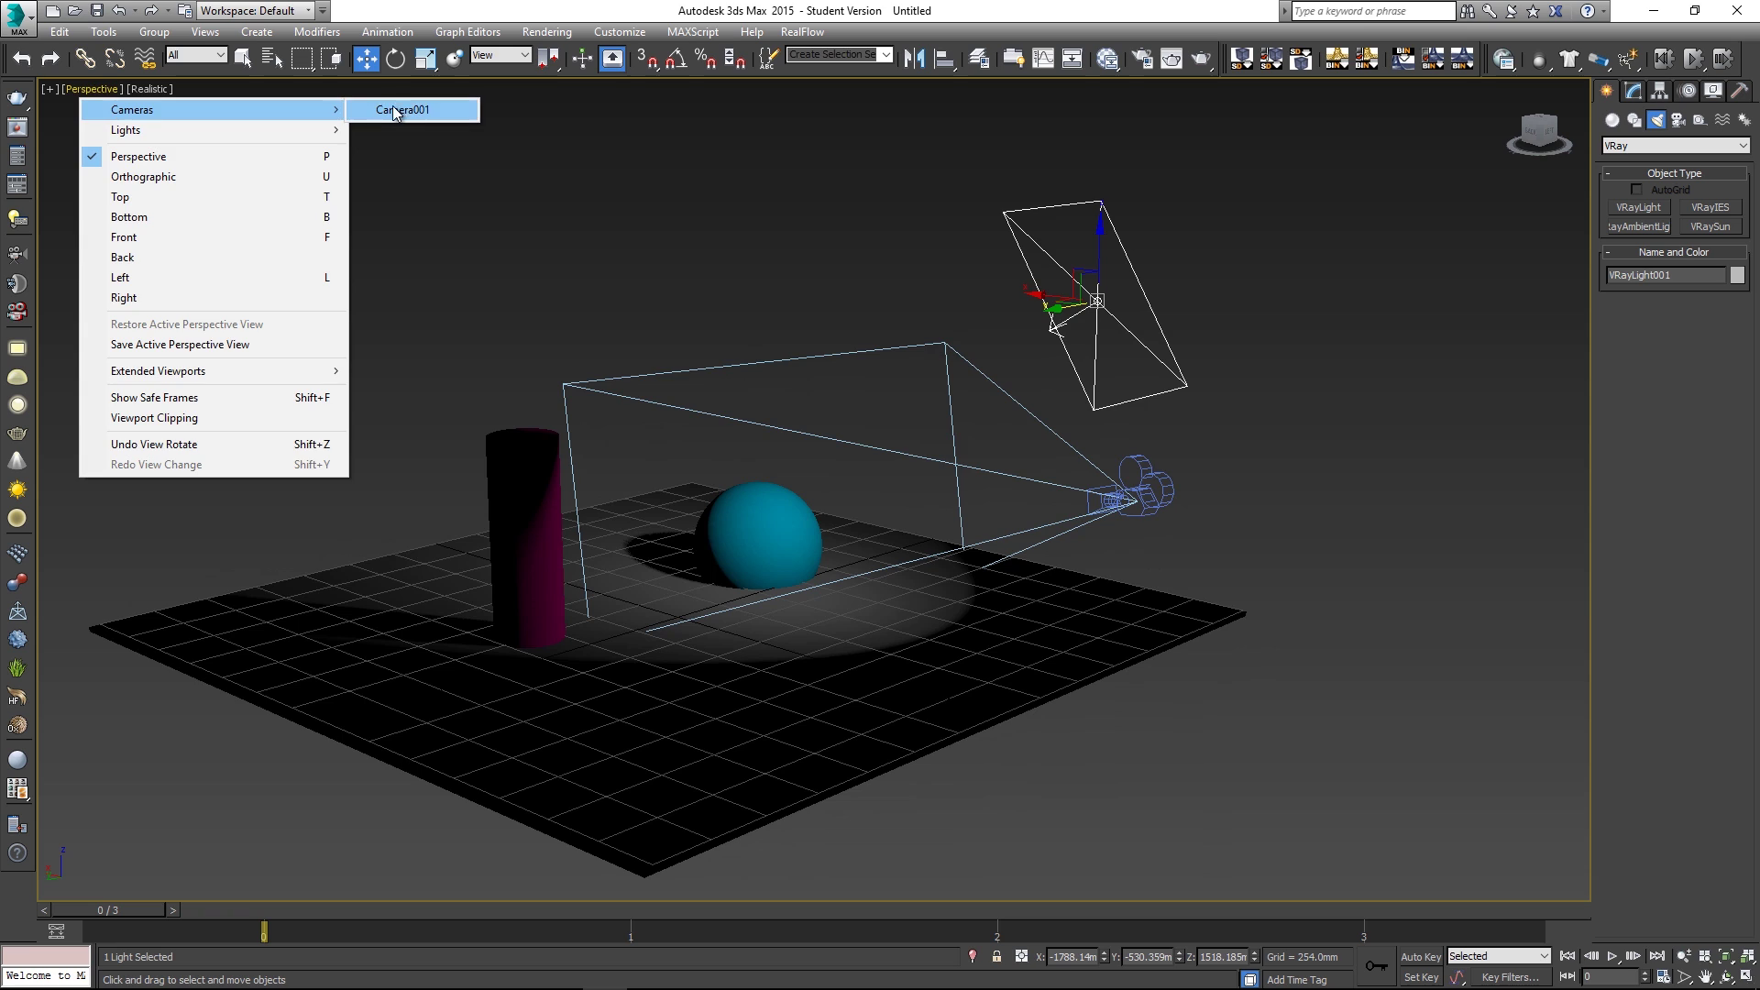
pyautogui.click(411, 112)
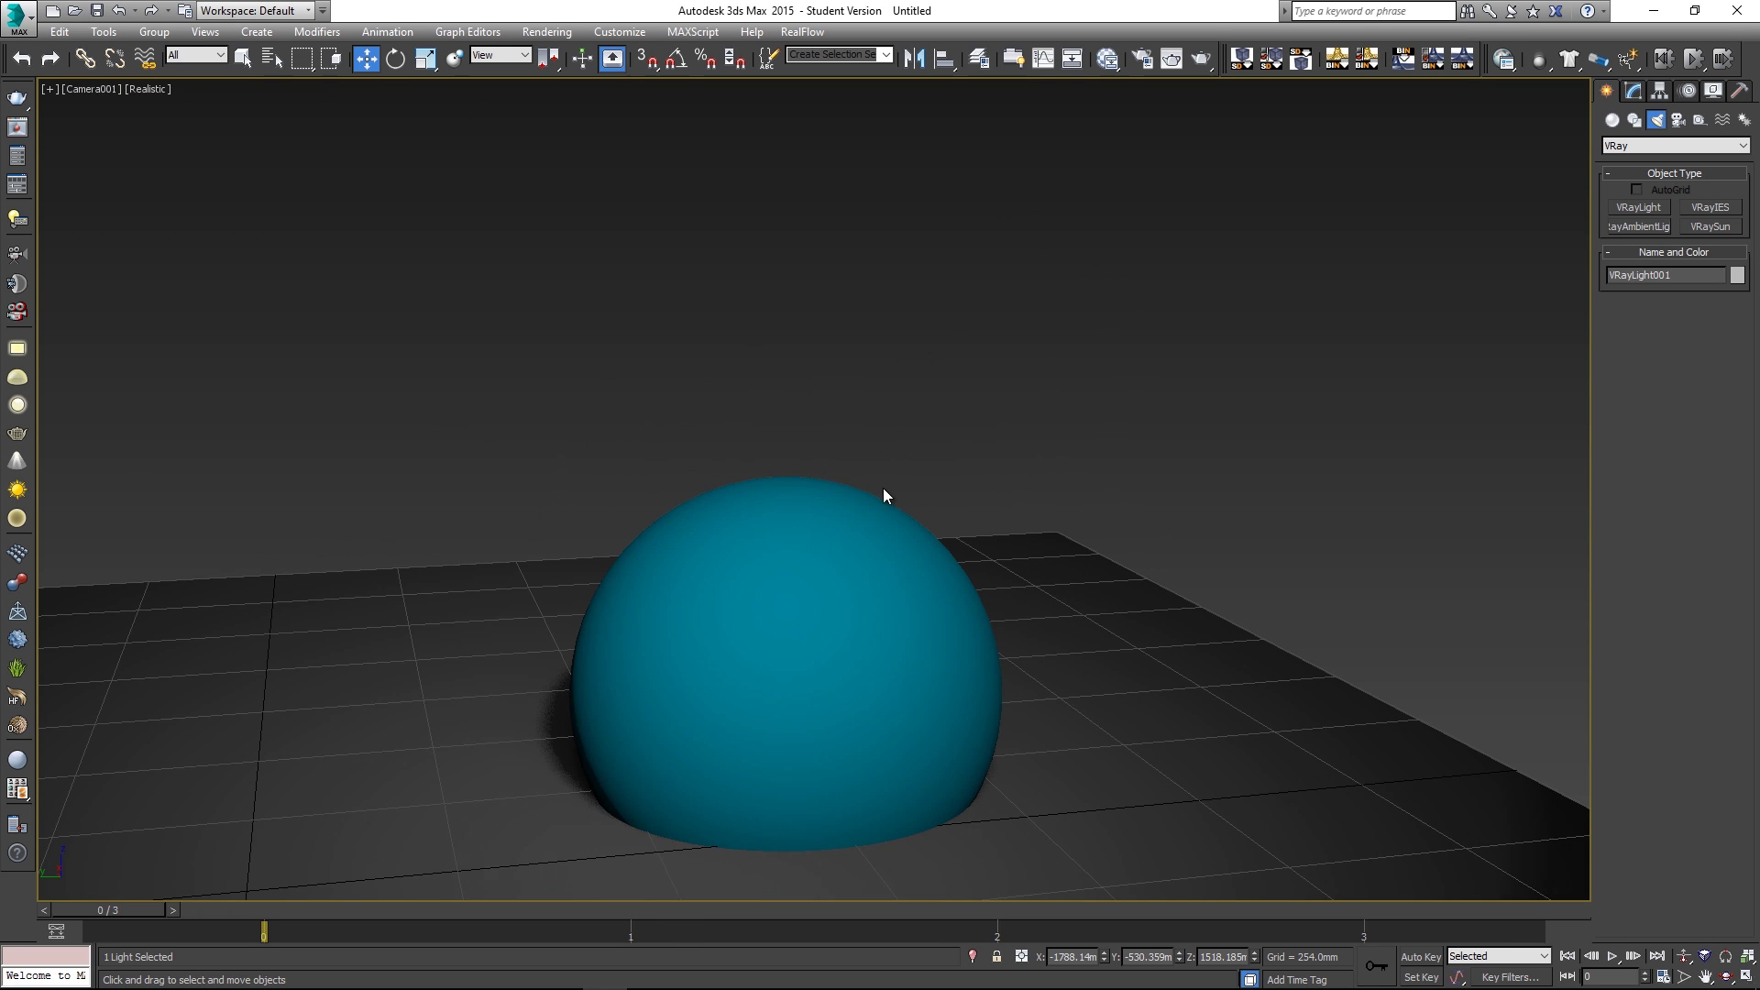
pyautogui.hotkey('alt', 'w')
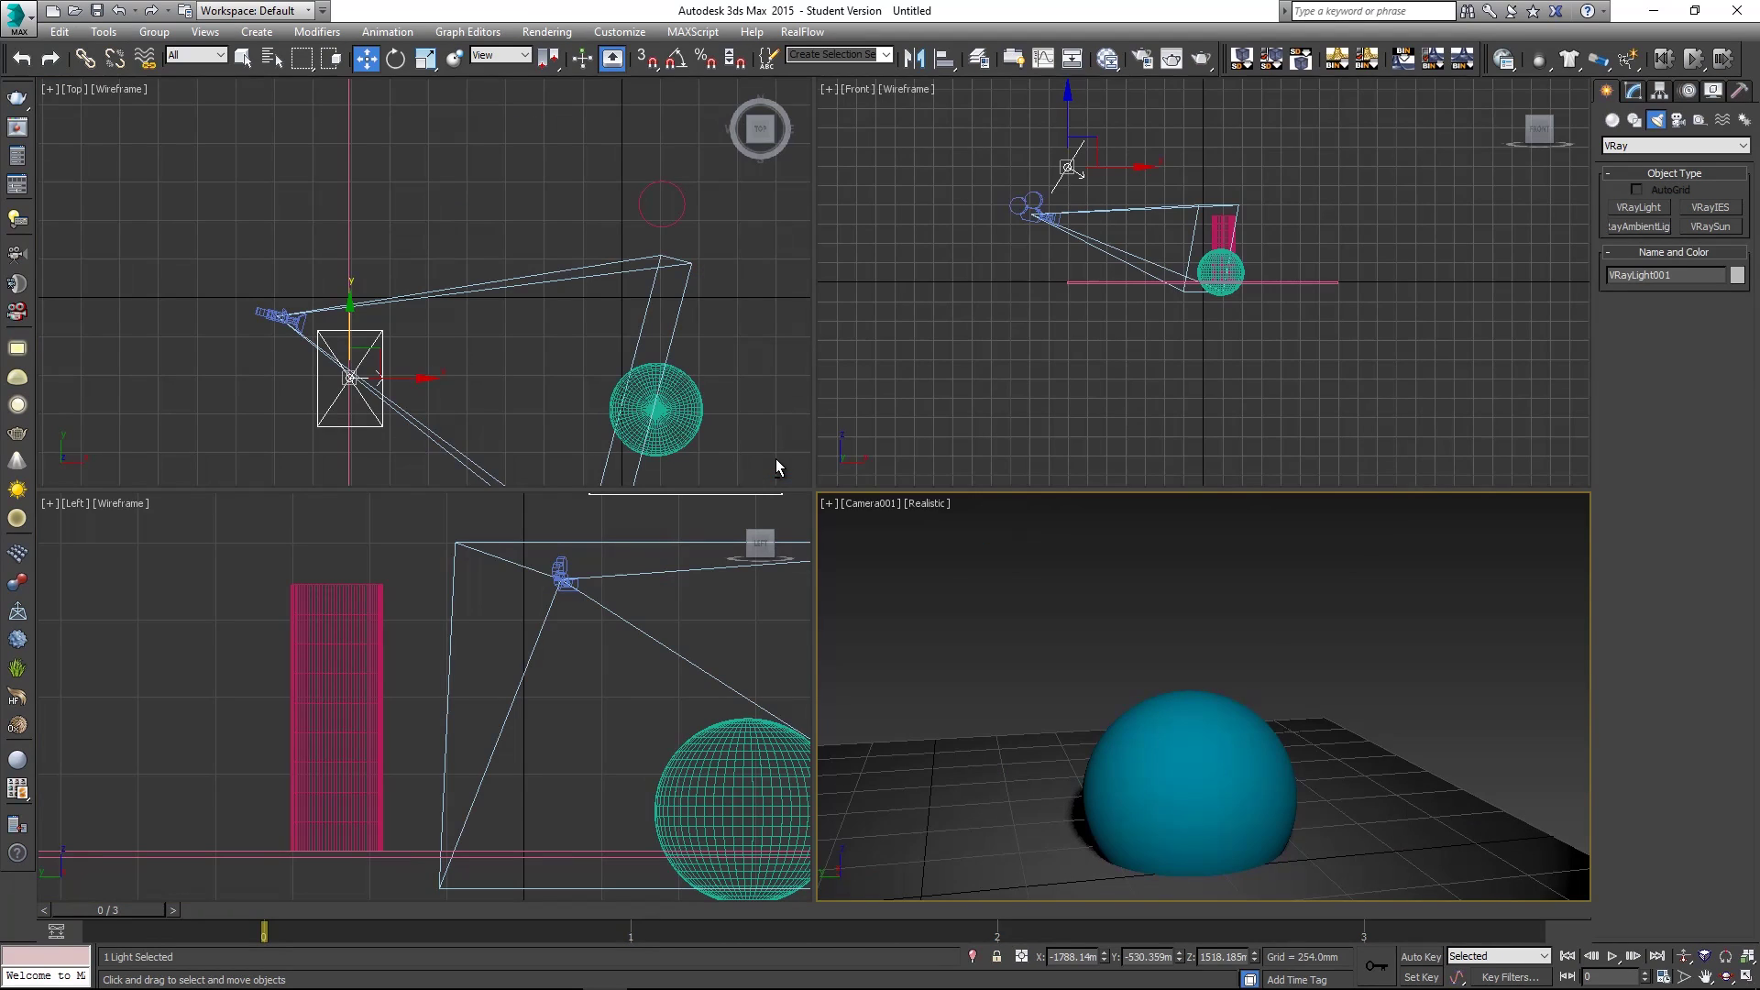
pyautogui.hotkey('alt', 'w')
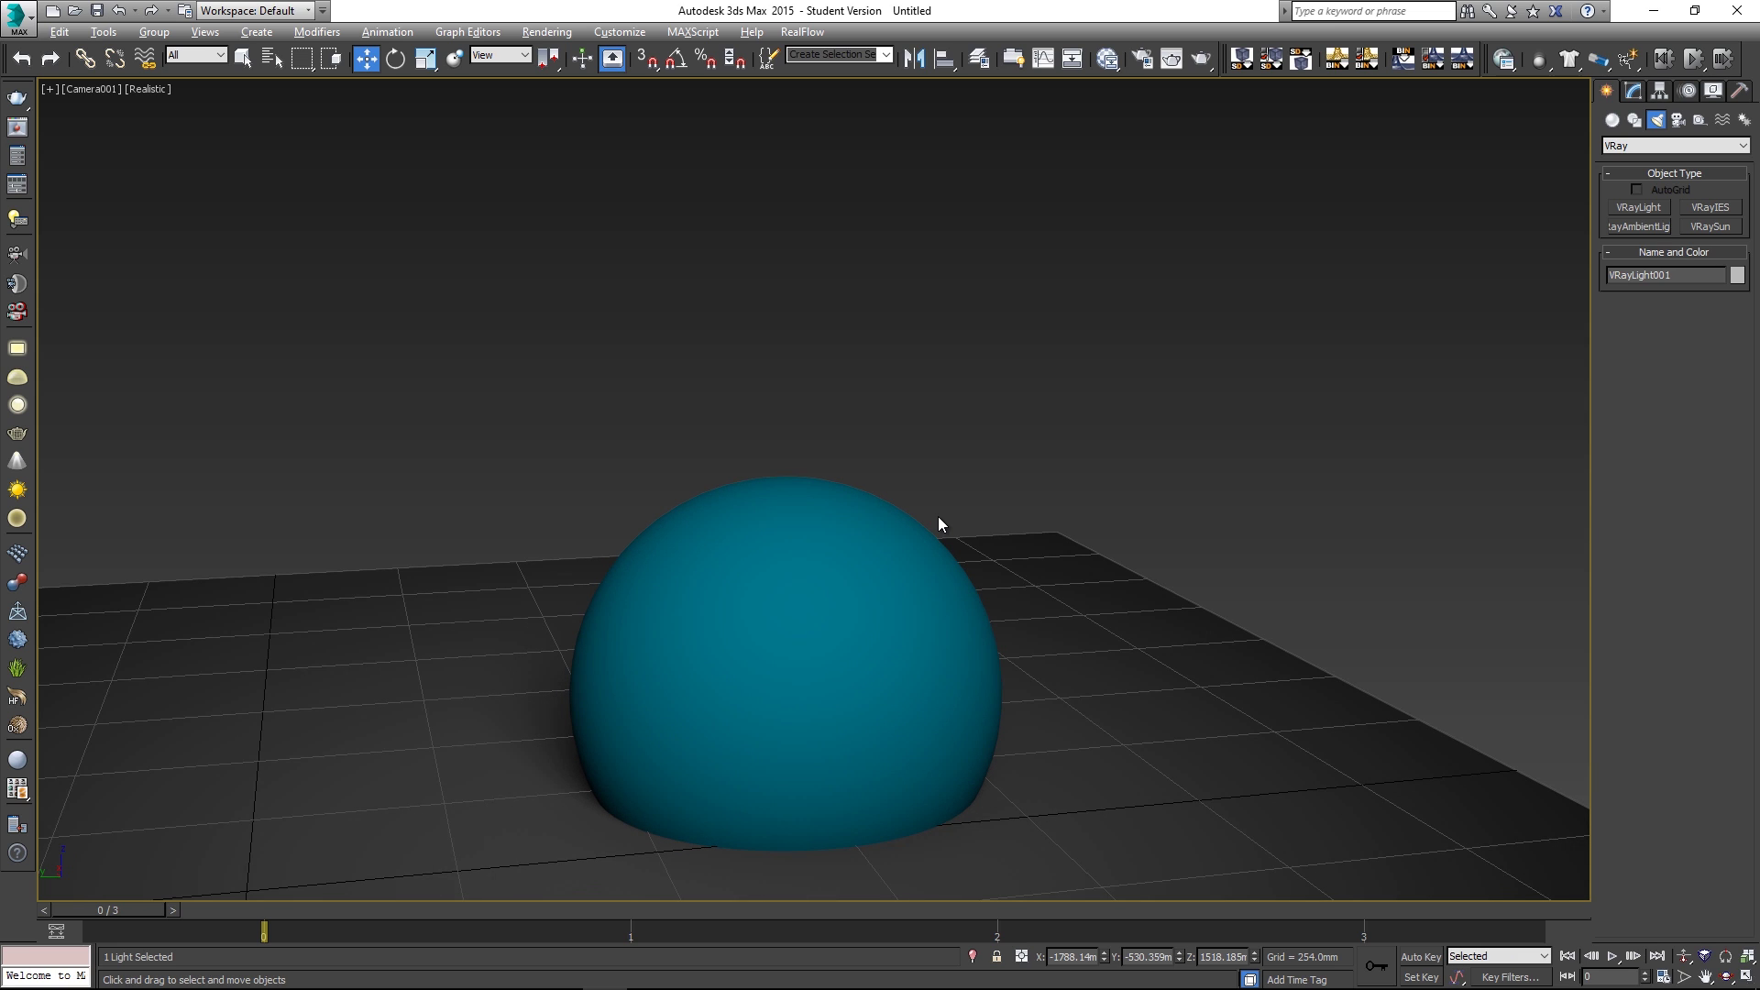
pyautogui.click(938, 524)
pyautogui.click(102, 89)
pyautogui.click(172, 161)
pyautogui.moveTo(354, 215); pyautogui.dragTo(1041, 298, button='middle')
pyautogui.scroll(-3, 678, 530)
pyautogui.scroll(2, 849, 568)
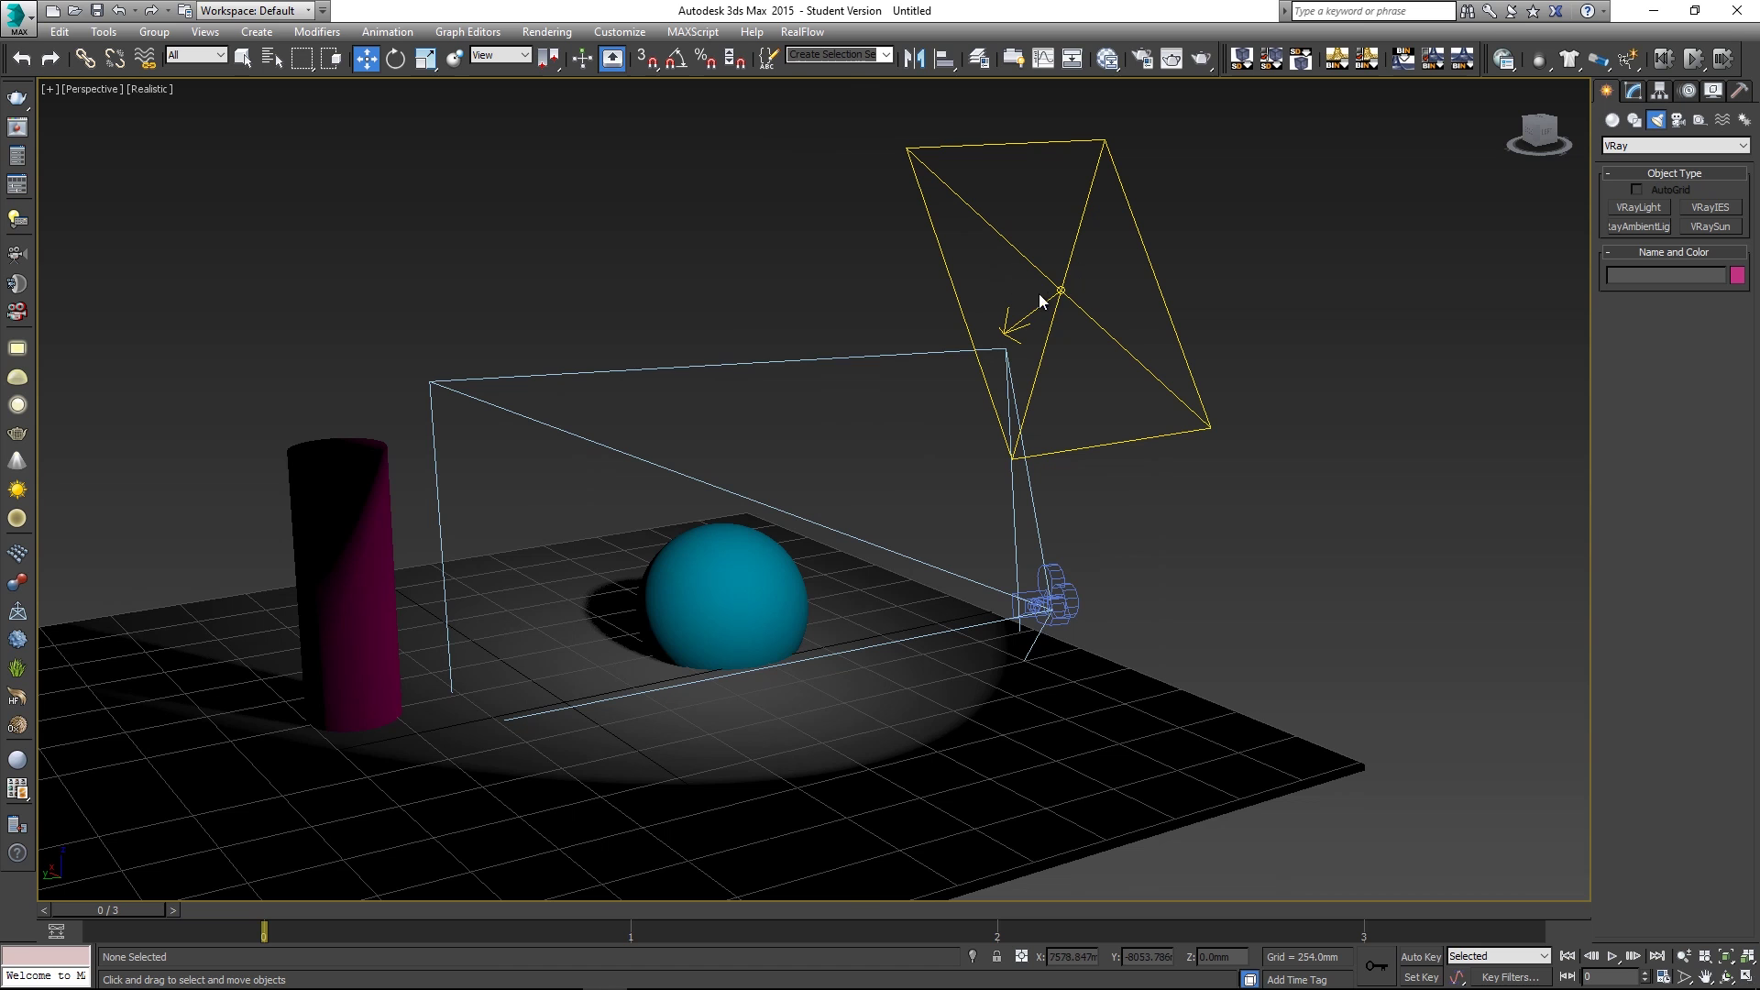
# Orbit the Perspective view and open the Tools menu to reach Manage Scene States
pyautogui.keyDown('alt'); pyautogui.moveTo(983, 611); pyautogui.dragTo(861, 642, button='middle'); pyautogui.keyUp('alt')
pyautogui.keyDown('alt'); pyautogui.moveTo(824, 569); pyautogui.dragTo(1073, 574, button='middle'); pyautogui.keyUp('alt')
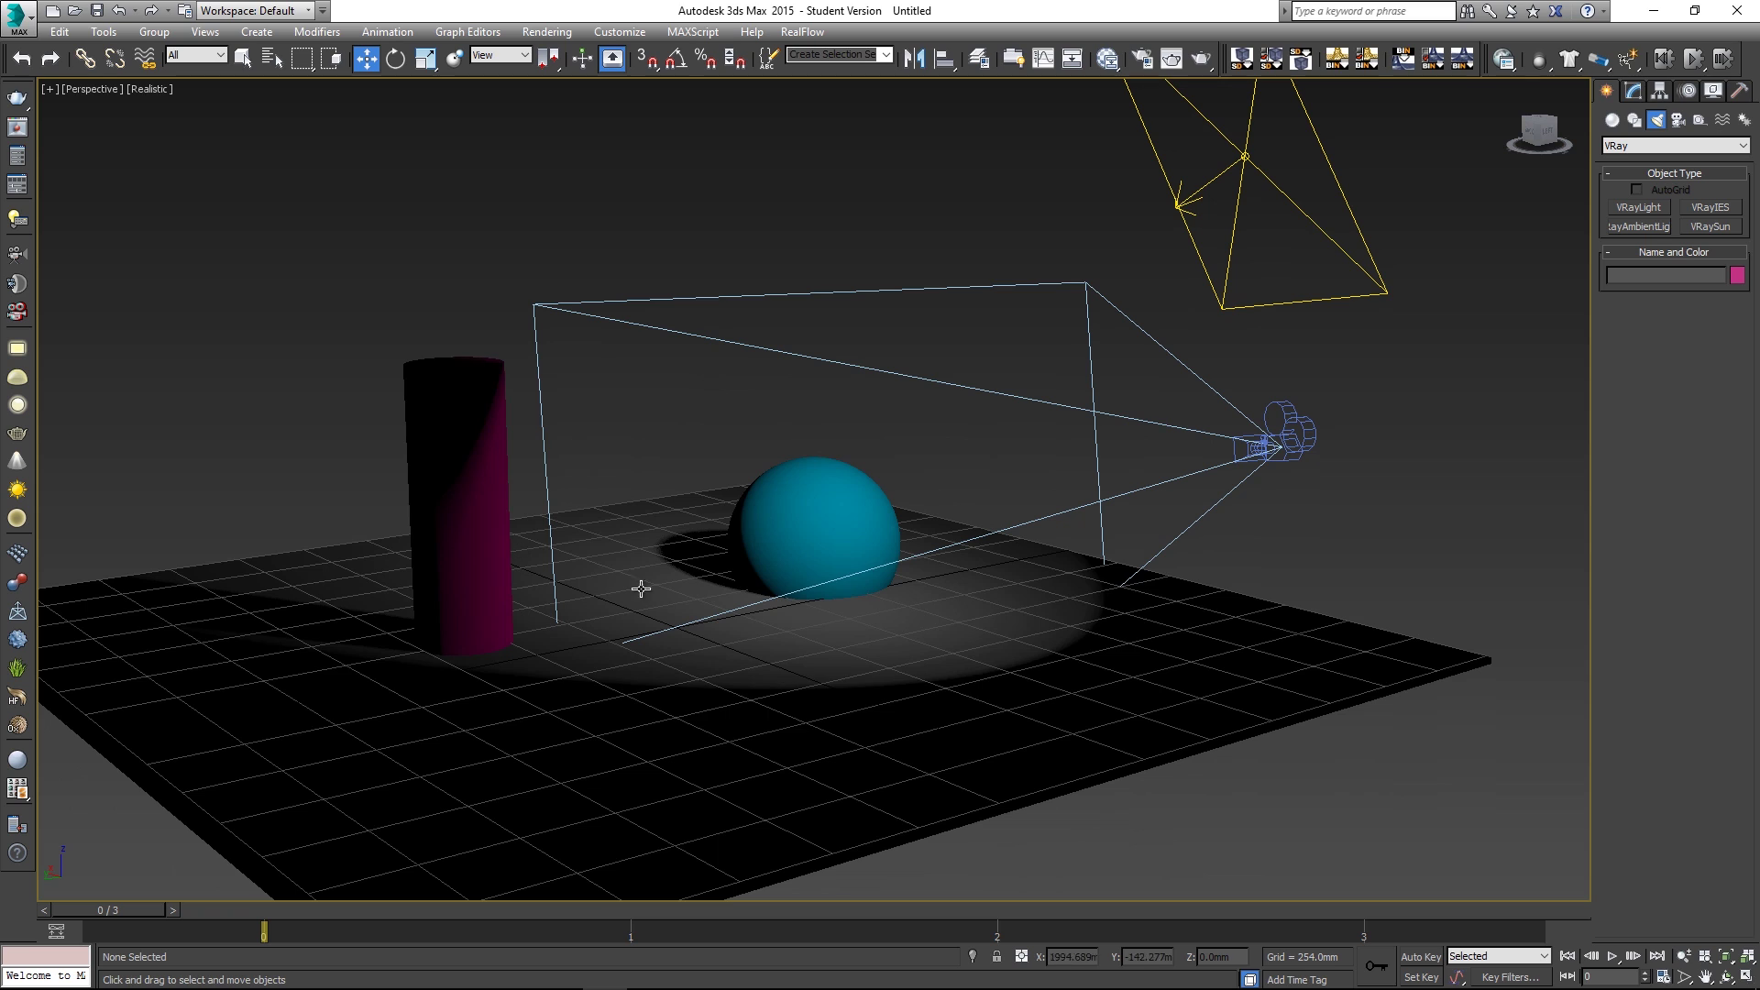
pyautogui.click(104, 31)
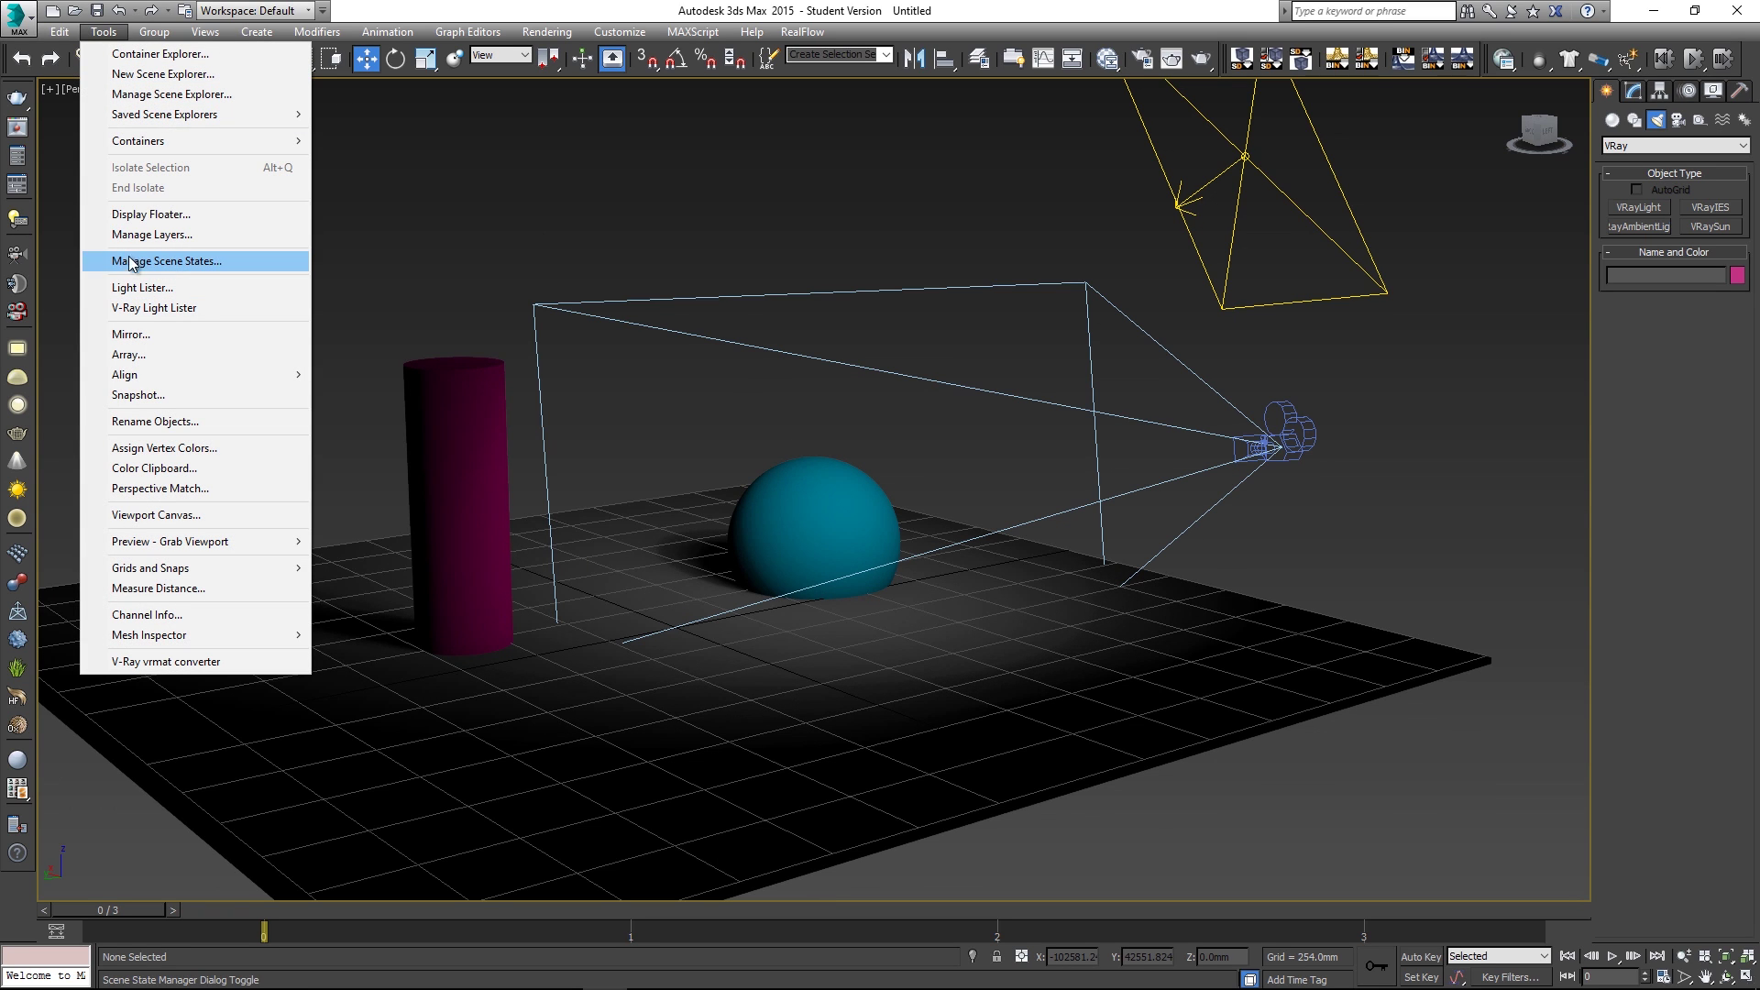
# Save scene state 'shot1' with its light, object, camera and layer parts, then select Camera001
pyautogui.click(207, 262)
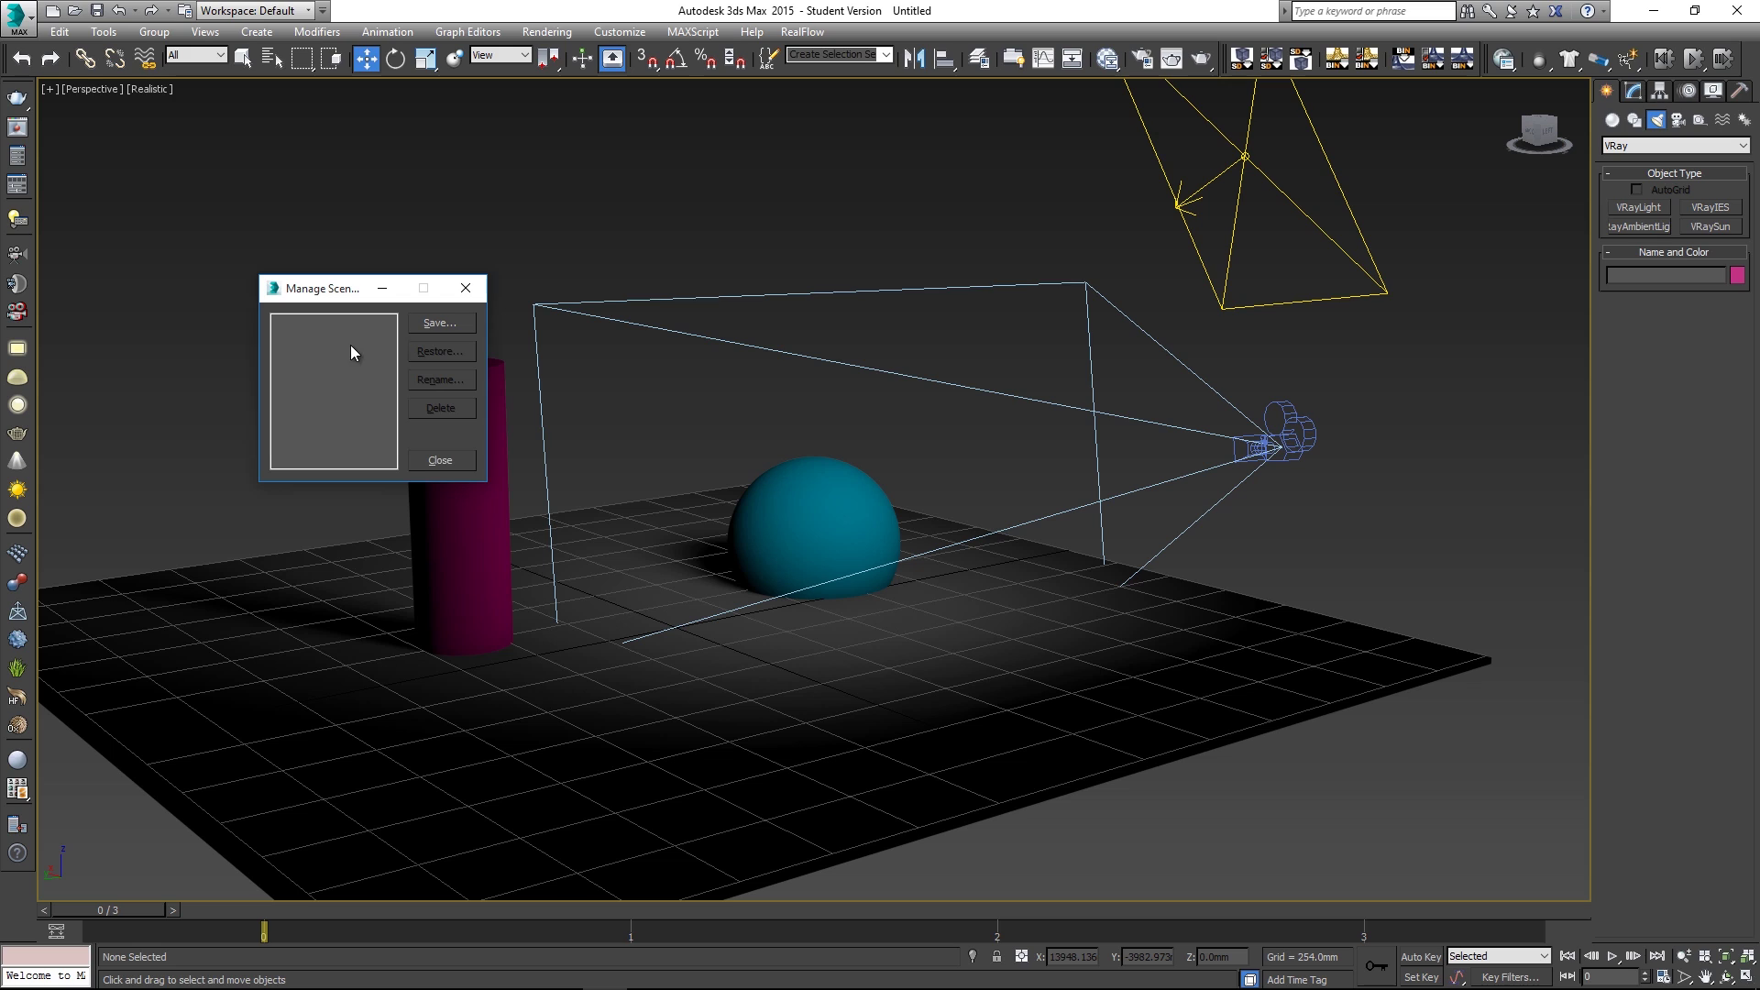
pyautogui.click(445, 324)
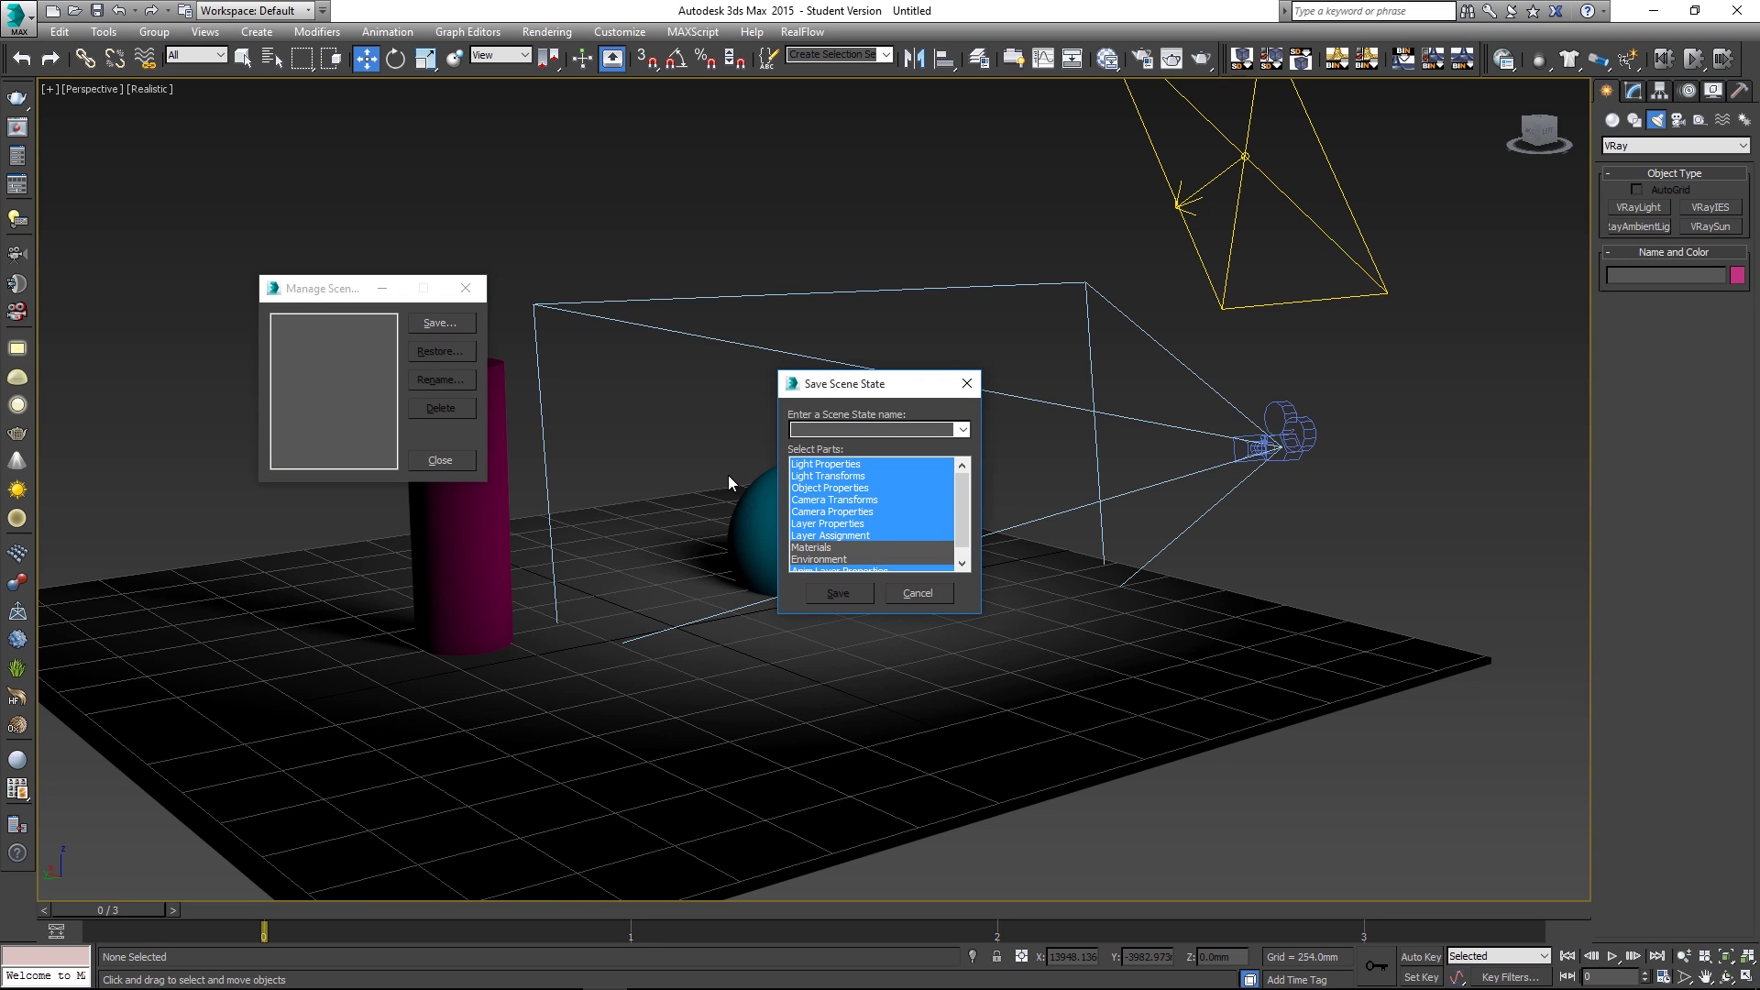
pyautogui.write('shot1')
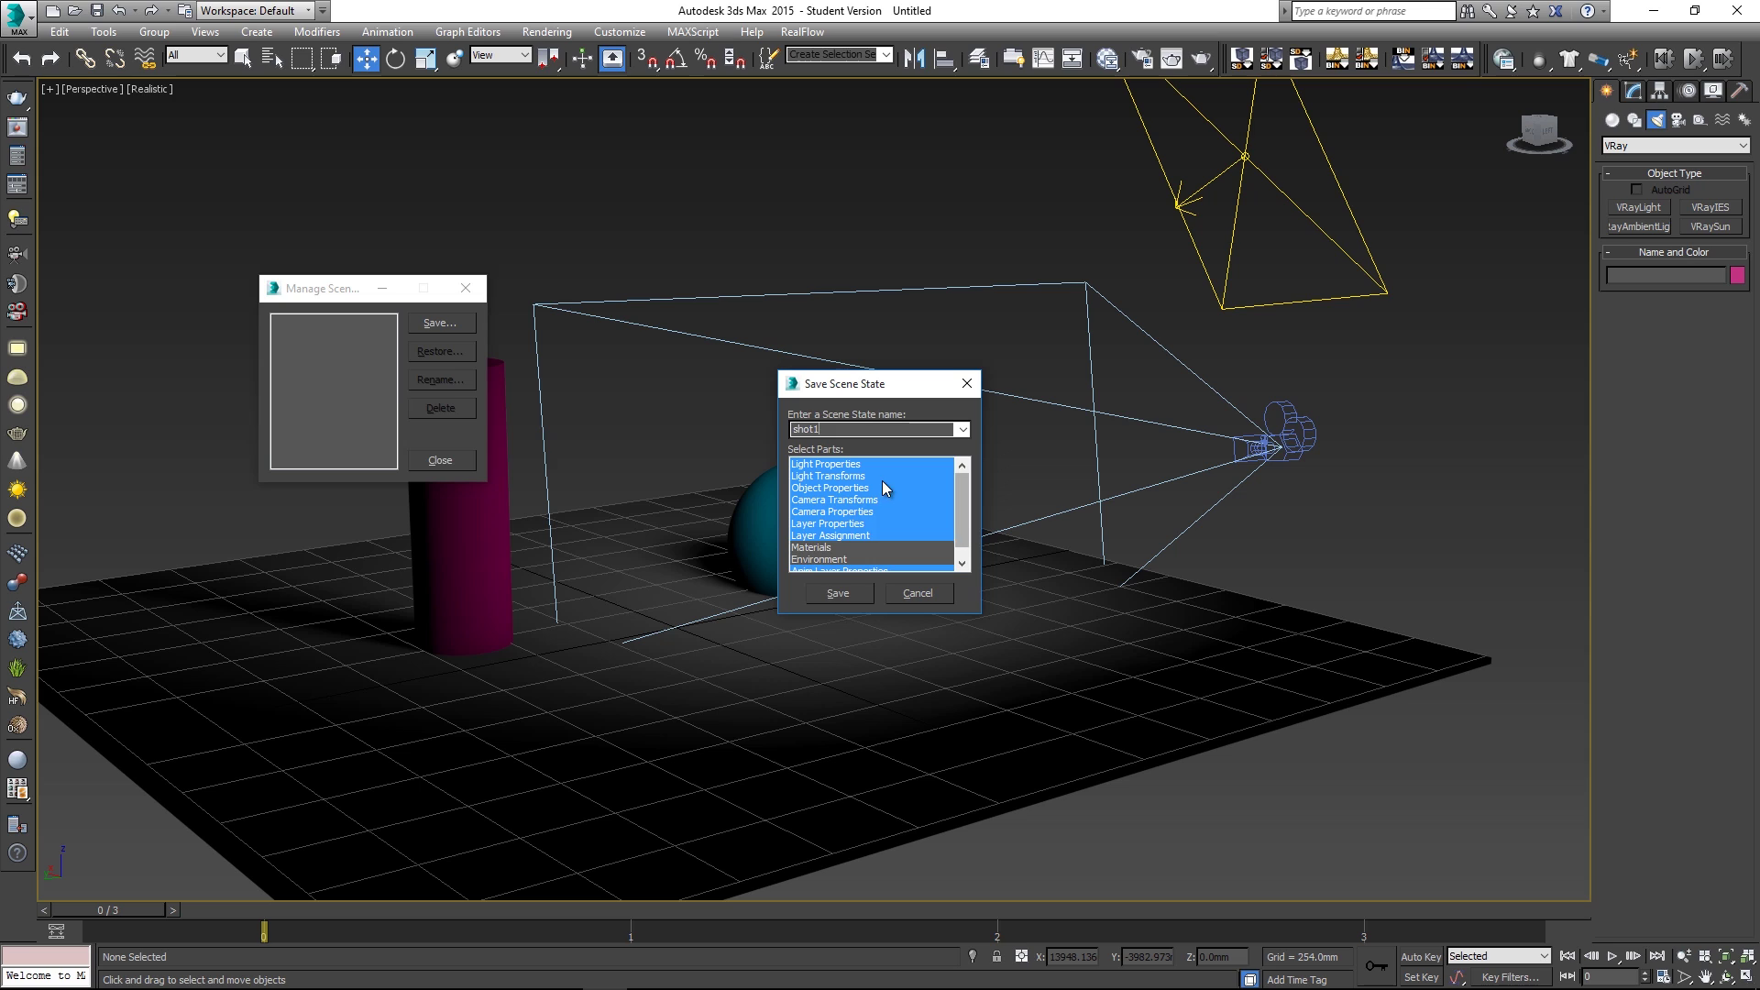
pyautogui.moveTo(961, 500); pyautogui.dragTo(962, 511)
pyautogui.scroll(1, 957, 527)
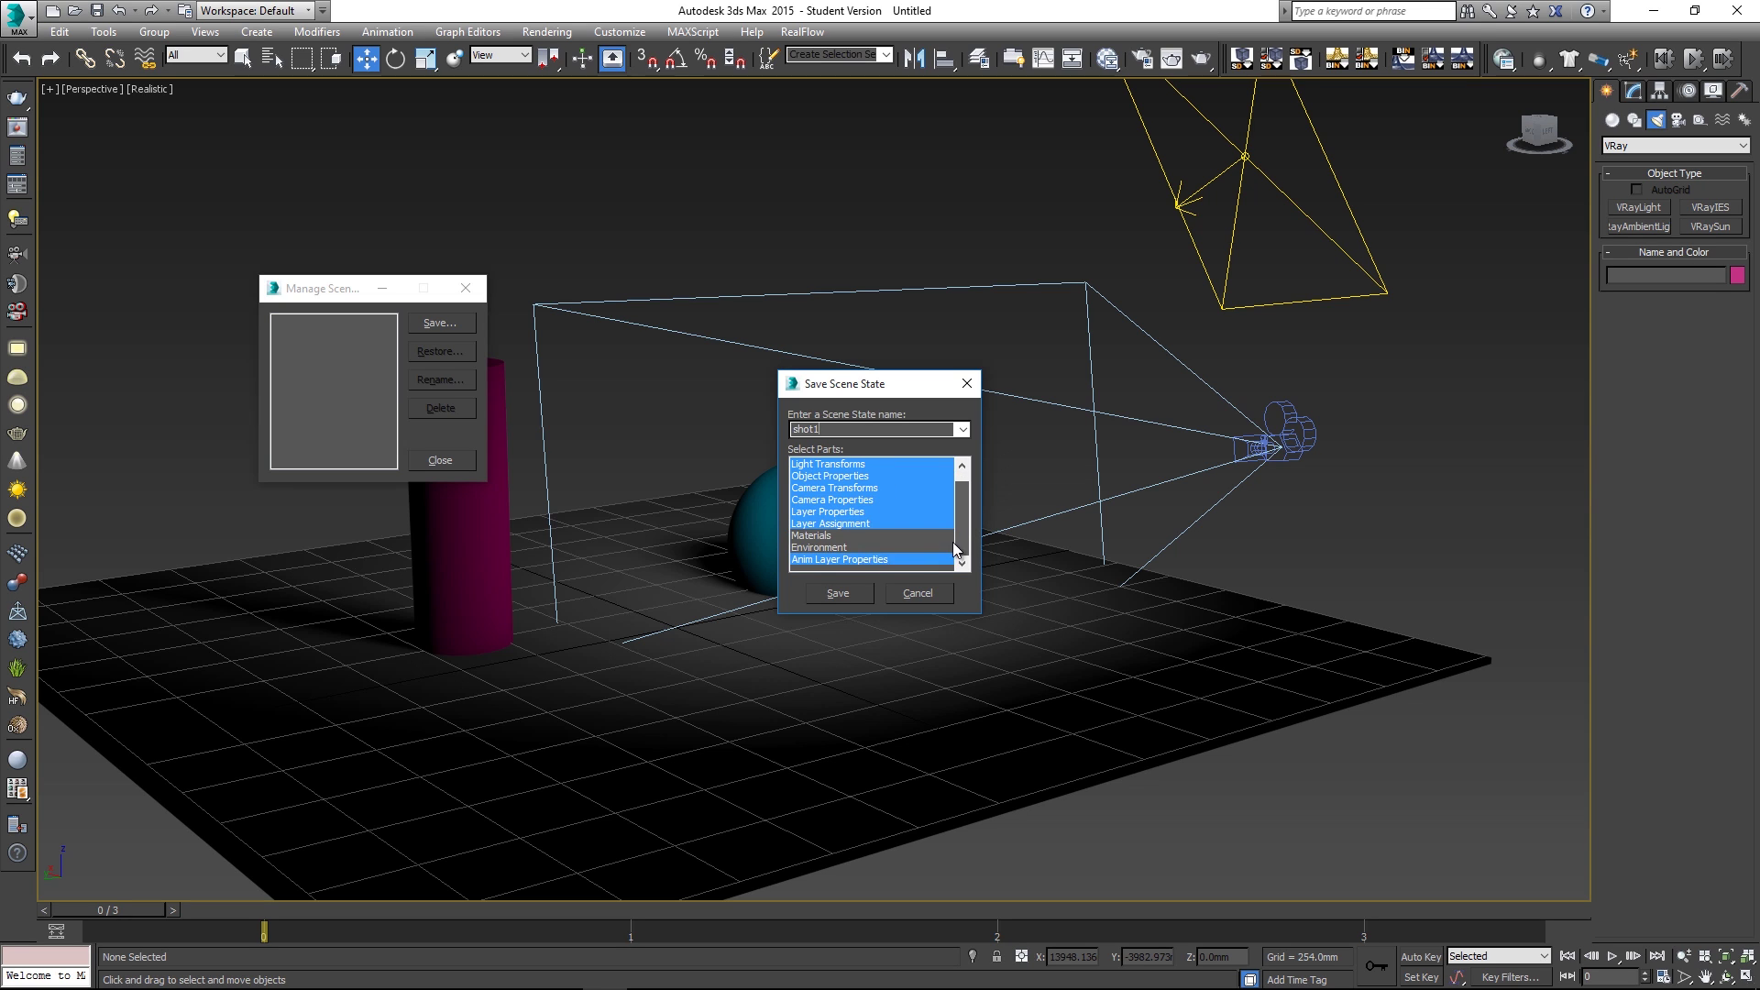
pyautogui.click(838, 593)
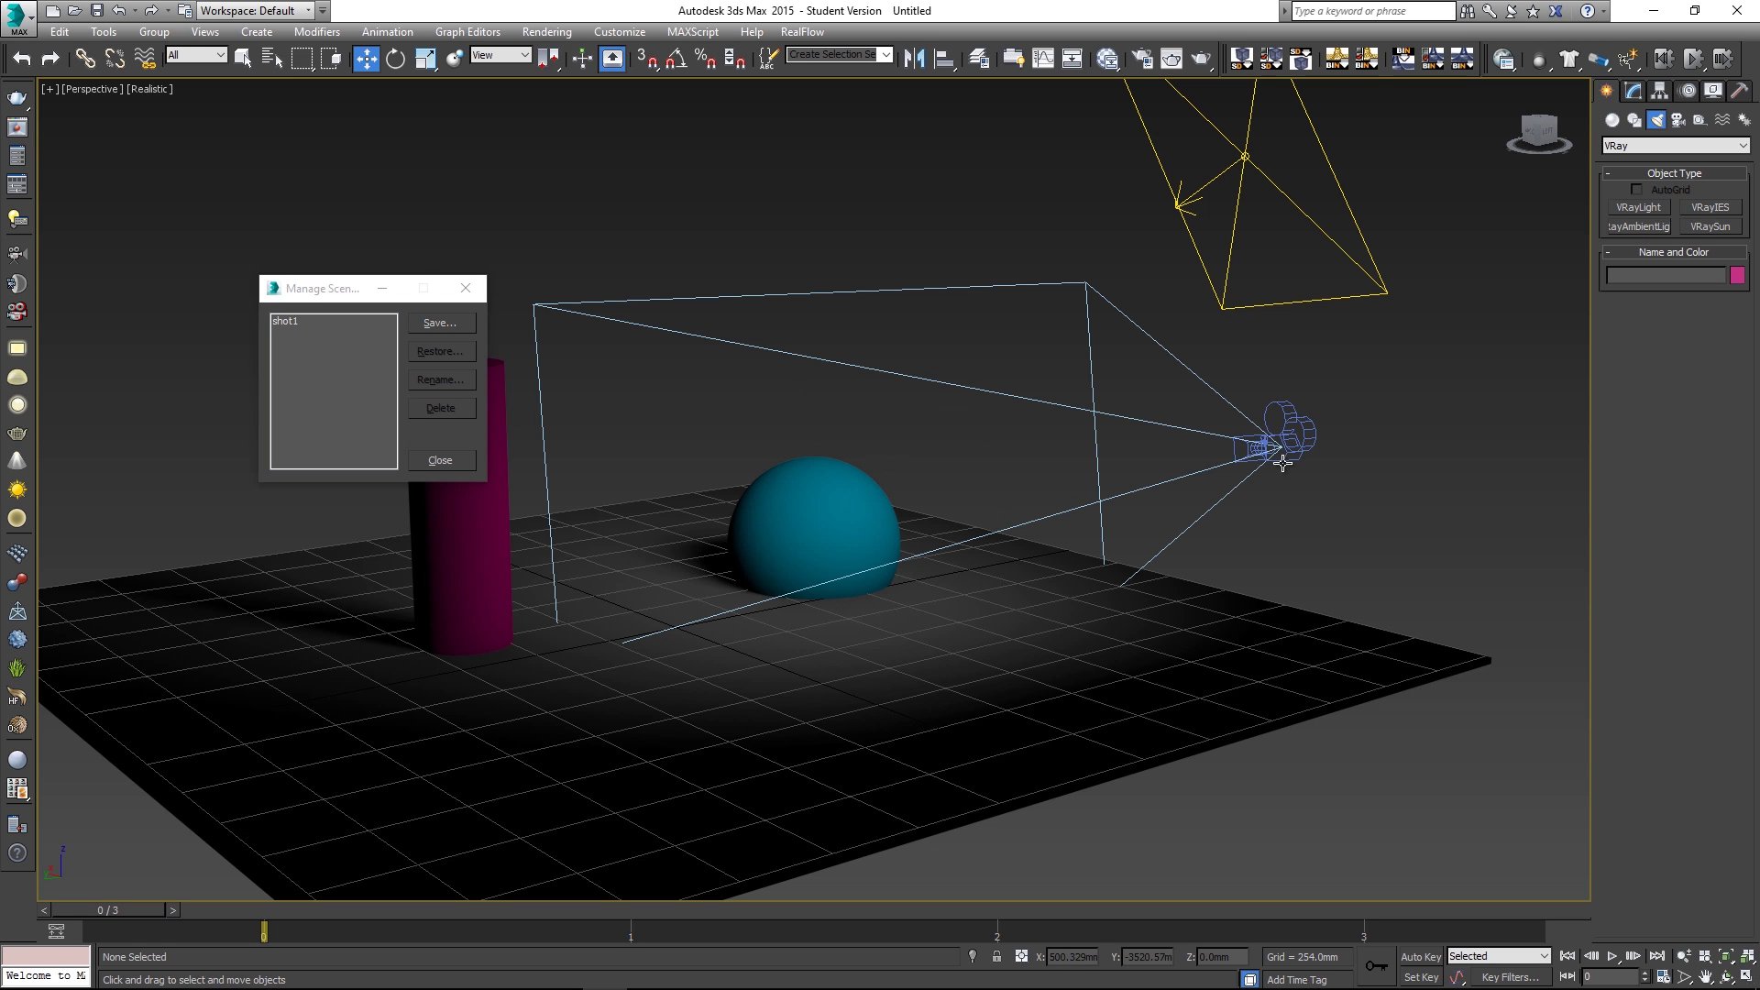
pyautogui.click(1291, 432)
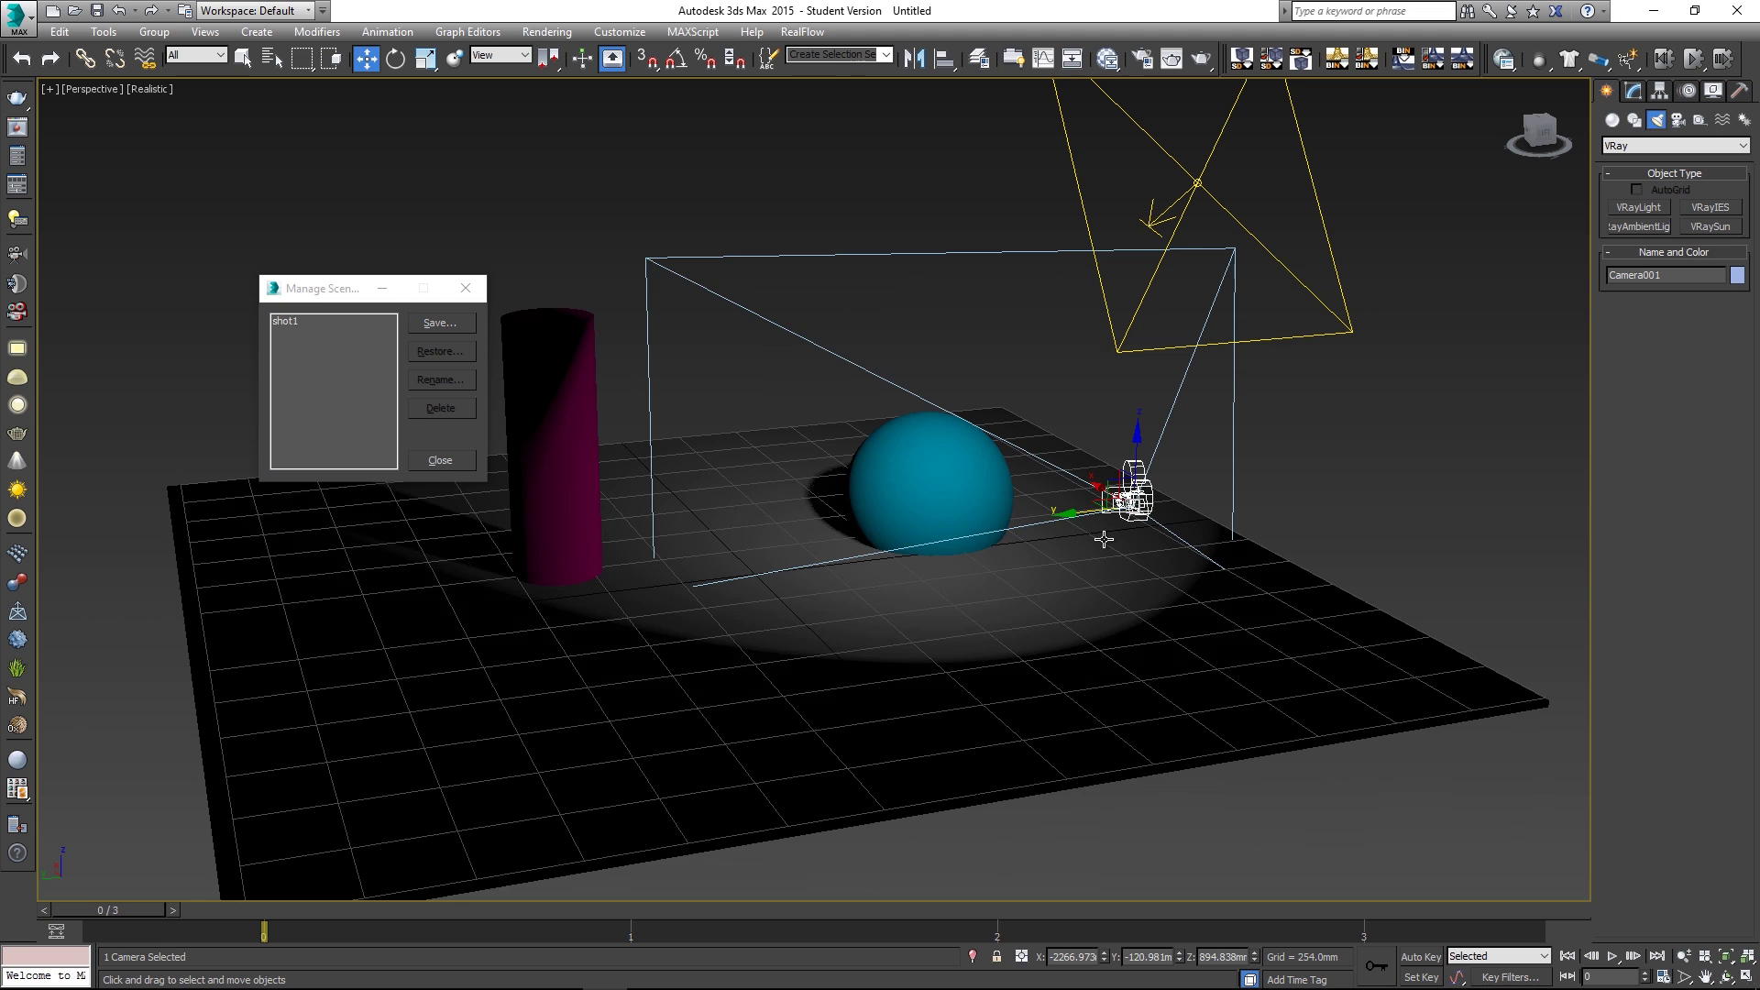
# Rotate Camera001 about 13 degrees around Z and re-aim its framing toward the cylinder
pyautogui.press('e')
pyautogui.moveTo(1105, 536); pyautogui.dragTo(238, 249)
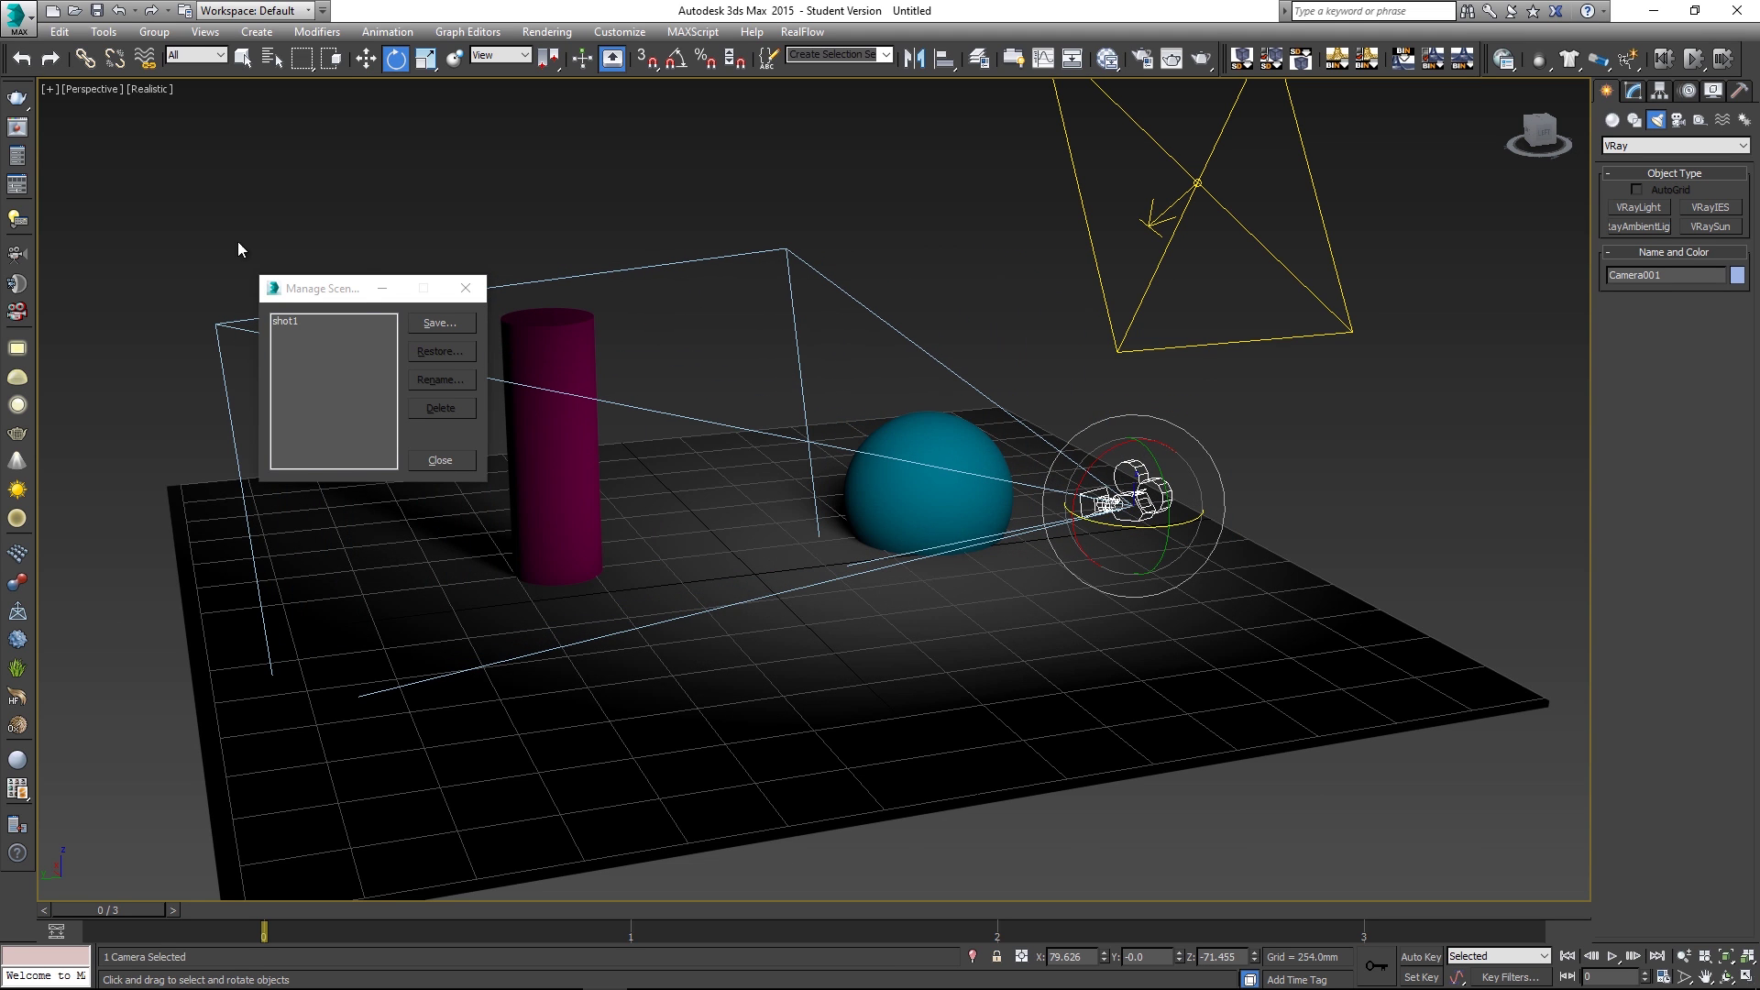
pyautogui.click(97, 90)
pyautogui.moveTo(224, 109)
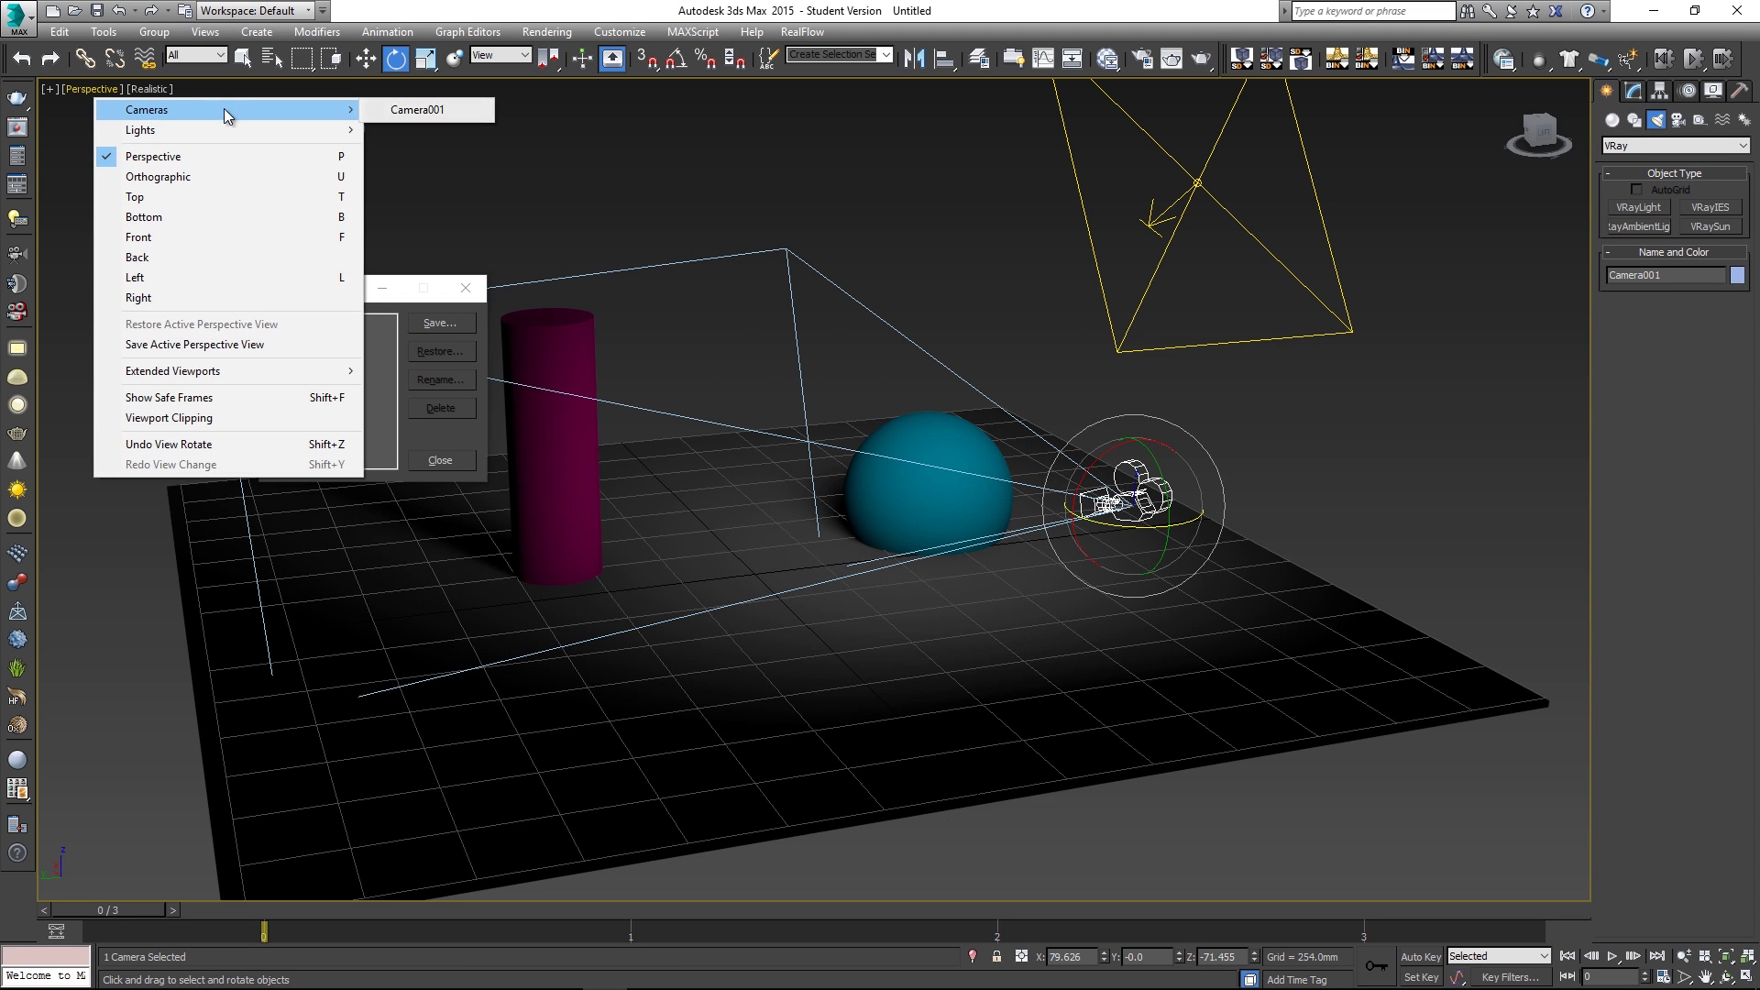
pyautogui.click(417, 110)
pyautogui.moveTo(1063, 499); pyautogui.dragTo(1006, 463, button='middle')
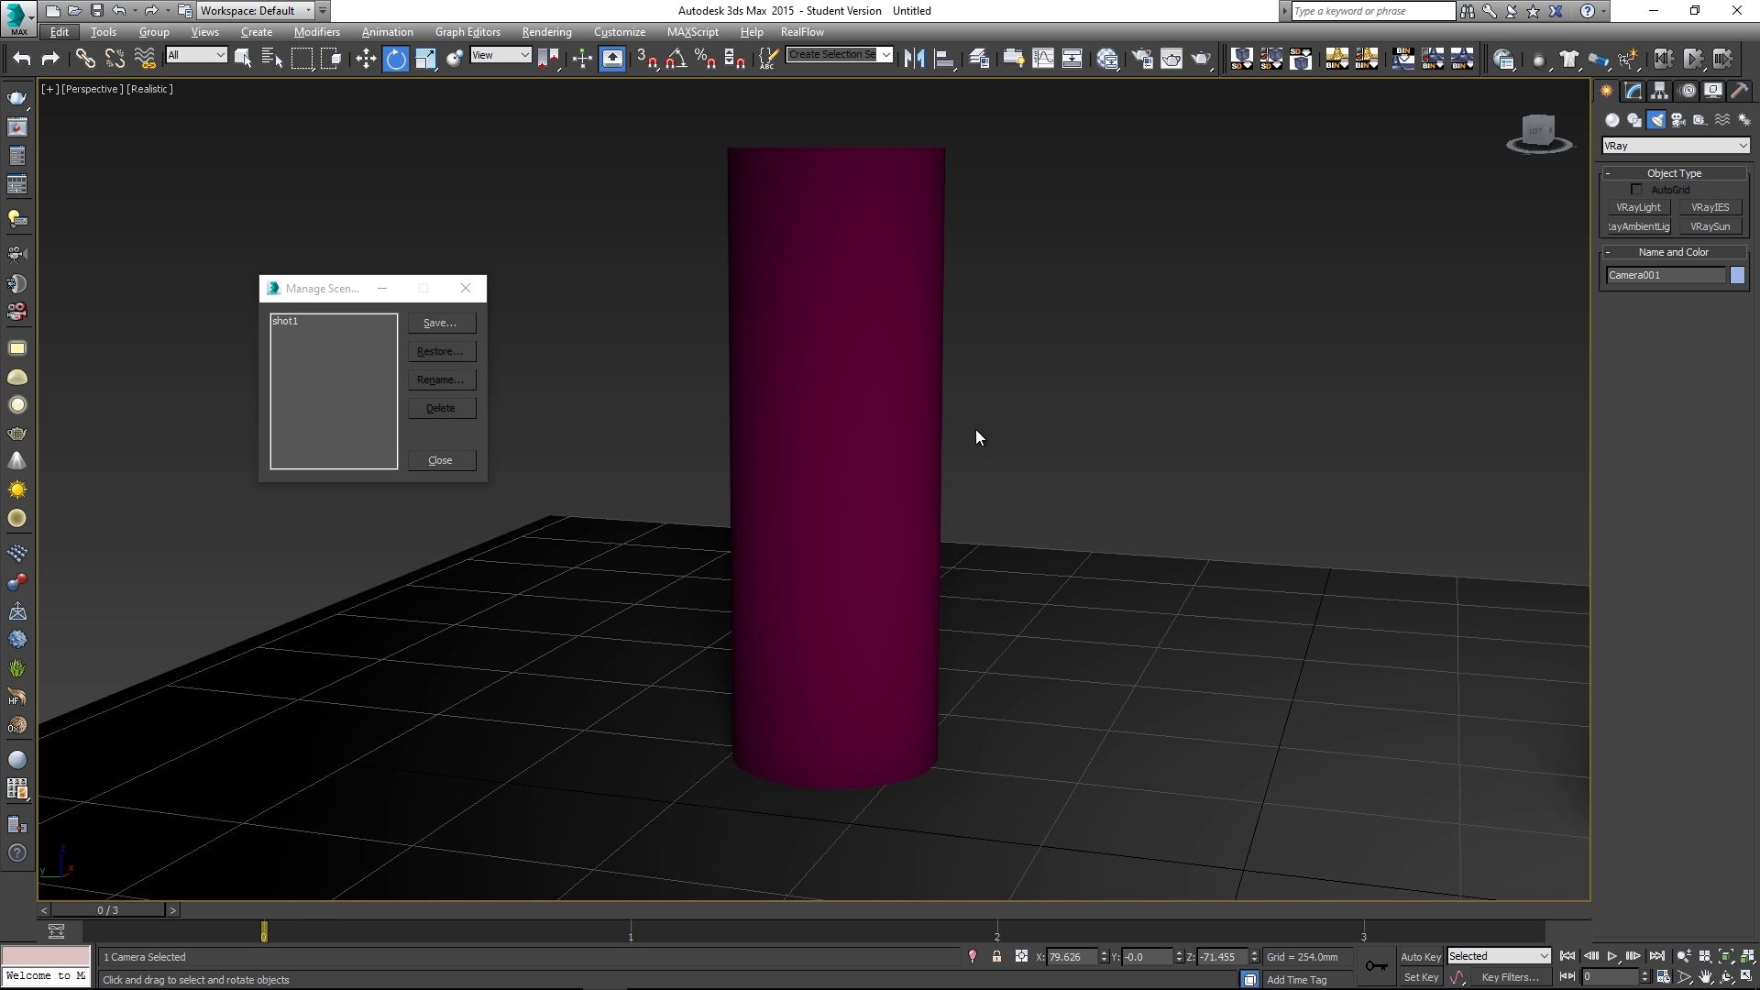
pyautogui.press('p')
pyautogui.keyDown('alt'); pyautogui.moveTo(975, 435); pyautogui.dragTo(1211, 231, button='middle'); pyautogui.keyUp('alt')
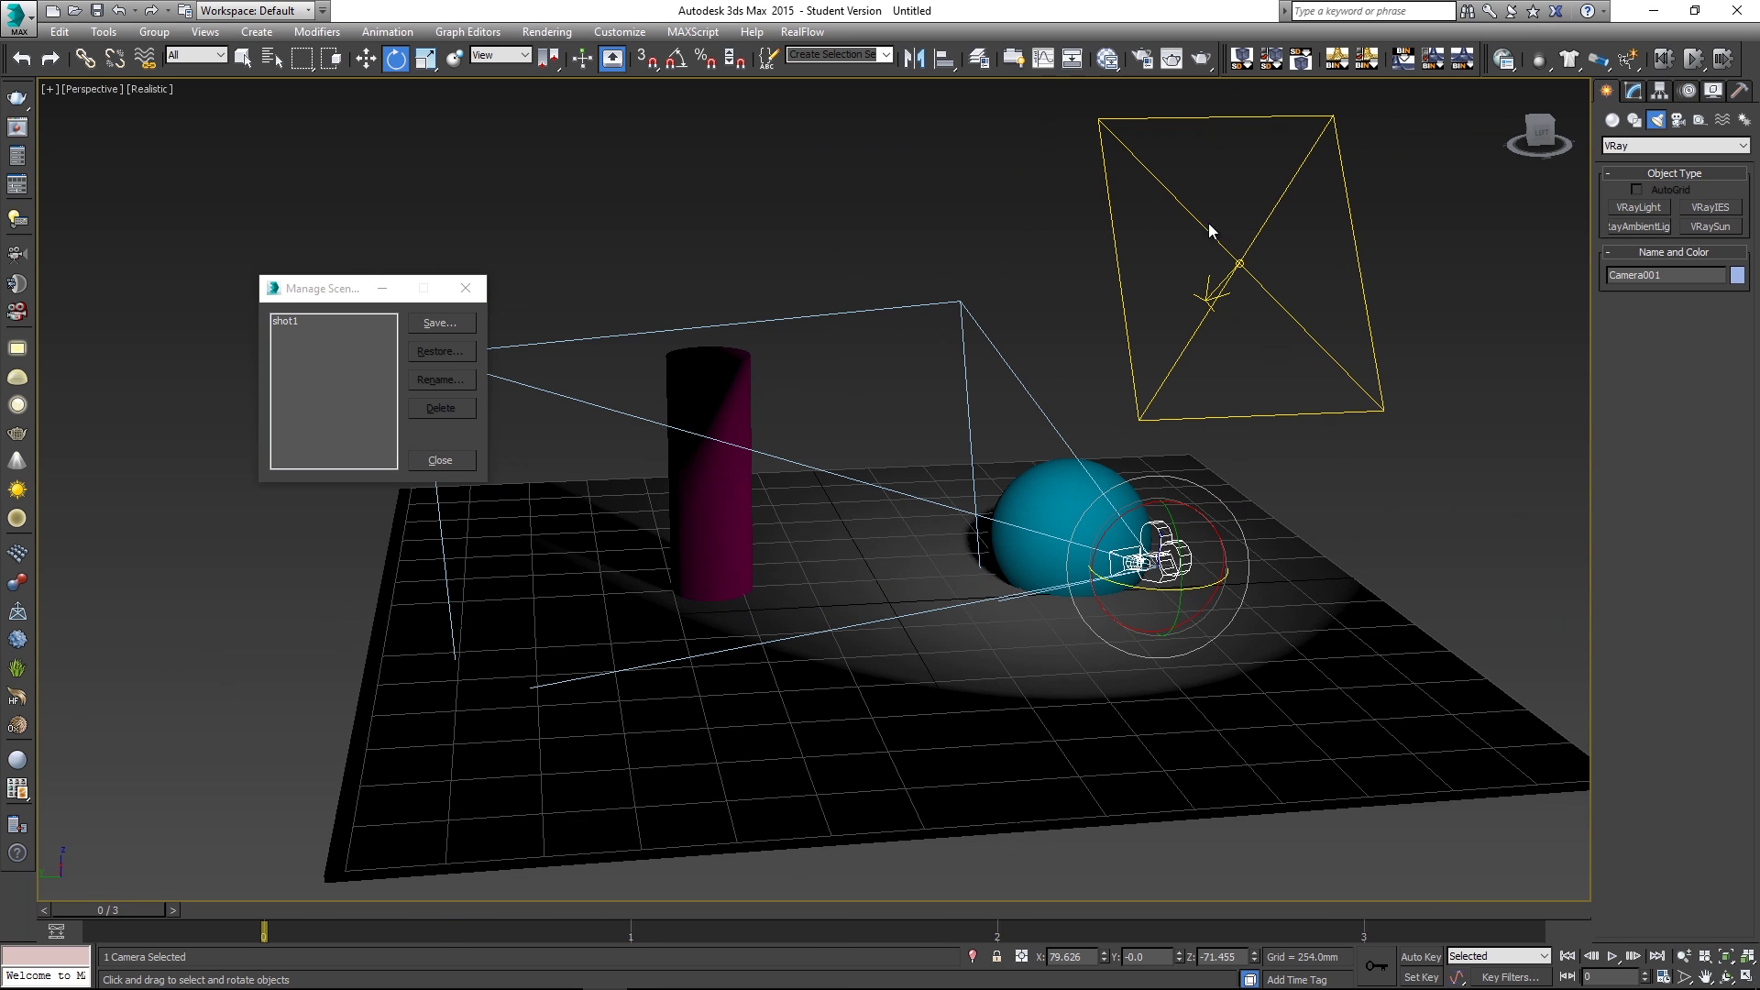
# Move the VRay light directly above the cylinder, then start saving a new scene state
pyautogui.click(1236, 265)
pyautogui.press('w')
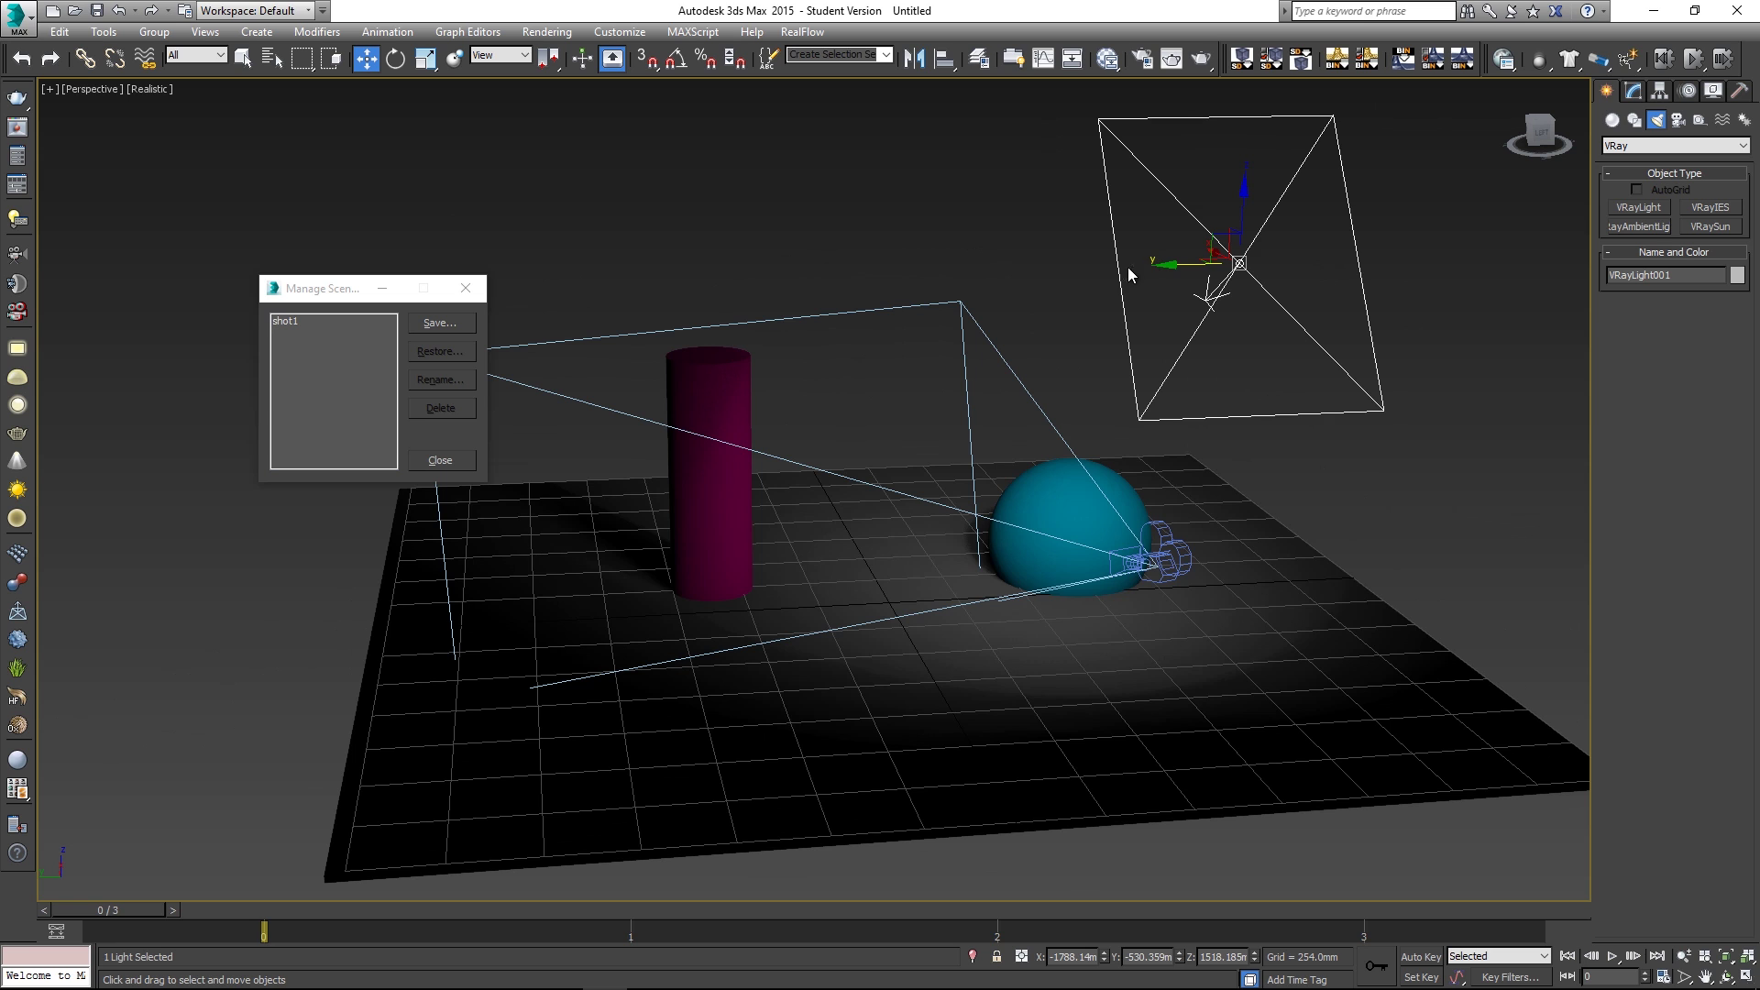
pyautogui.moveTo(1168, 264); pyautogui.dragTo(710, 279)
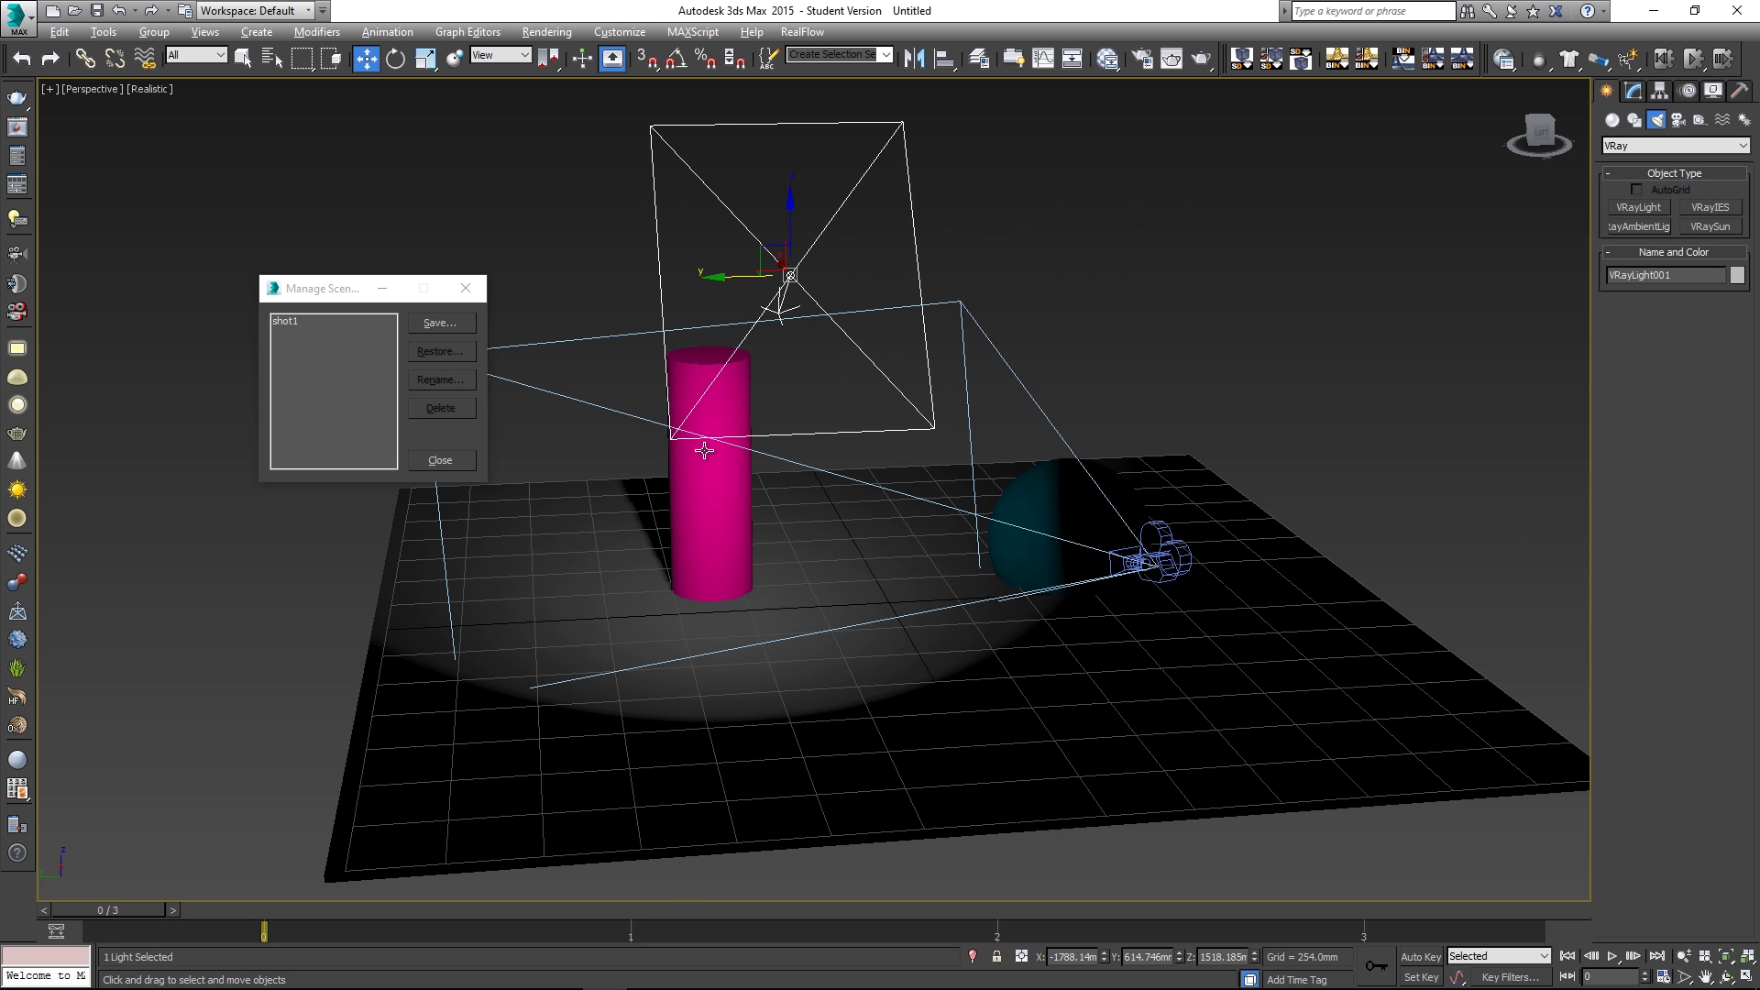
pyautogui.keyDown('alt'); pyautogui.moveTo(711, 279); pyautogui.dragTo(768, 292, button='middle'); pyautogui.keyUp('alt')
pyautogui.click(767, 268)
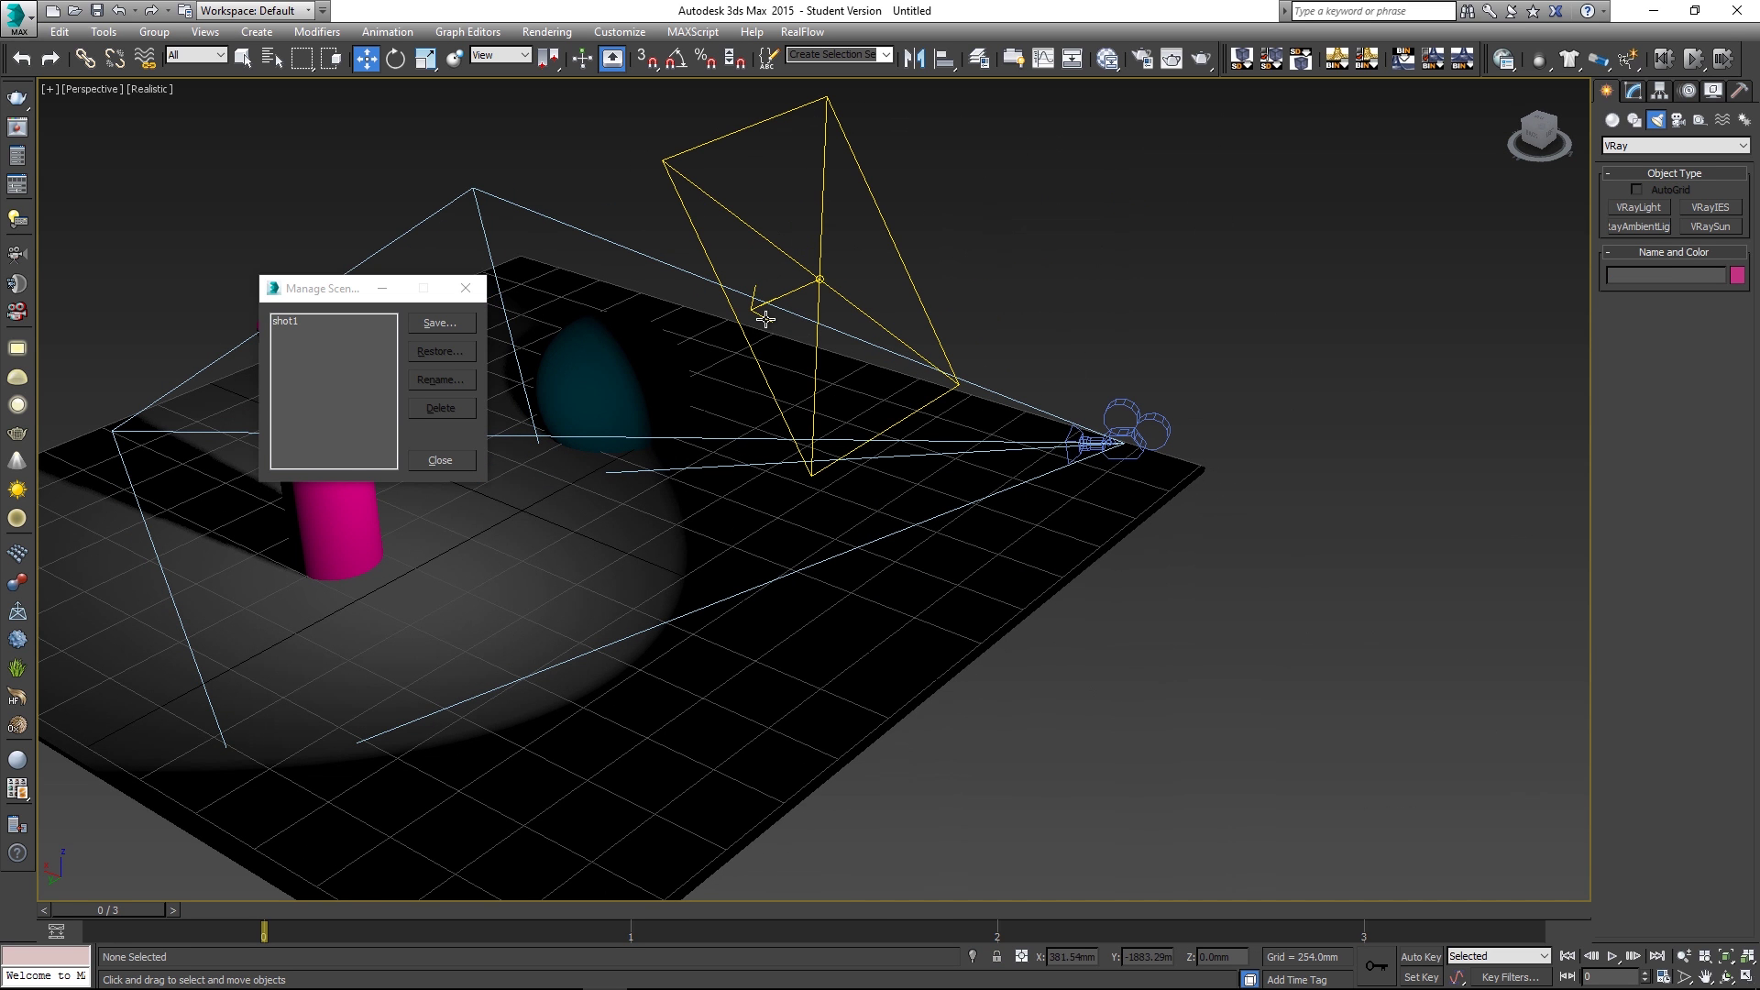
pyautogui.click(828, 280)
pyautogui.keyDown('alt'); pyautogui.moveTo(1183, 500); pyautogui.dragTo(917, 469, button='middle'); pyautogui.keyUp('alt')
pyautogui.moveTo(323, 287); pyautogui.dragTo(292, 250)
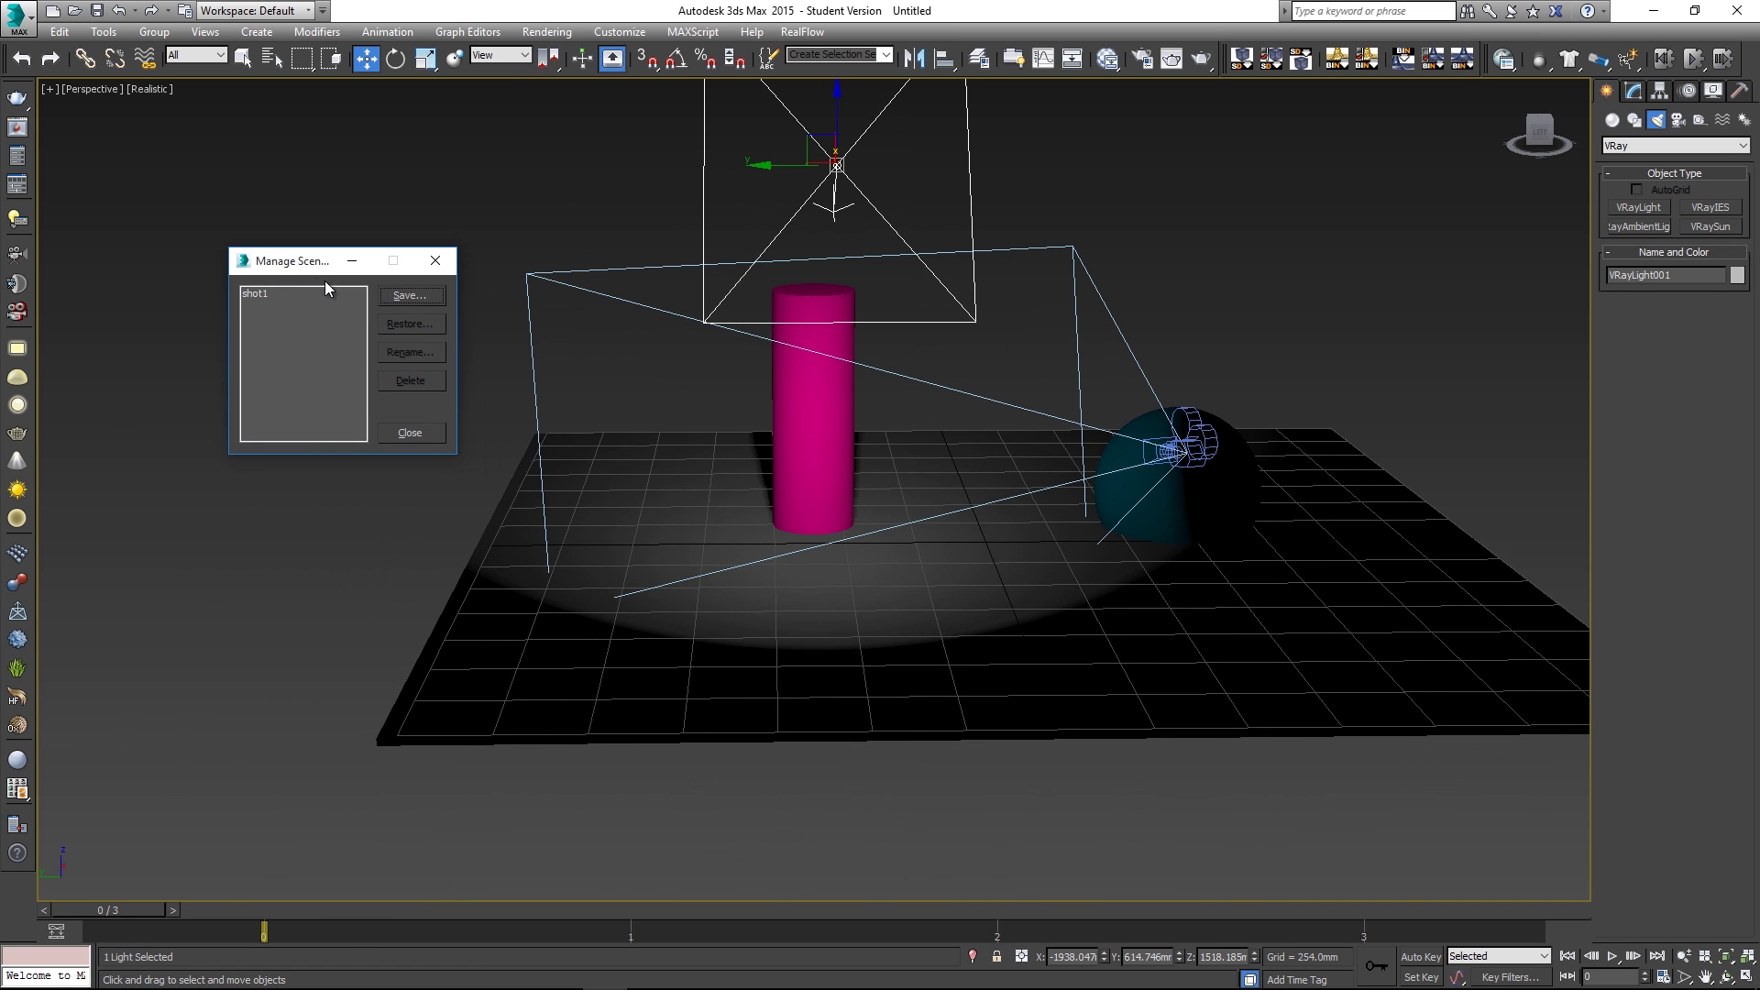
pyautogui.click(400, 299)
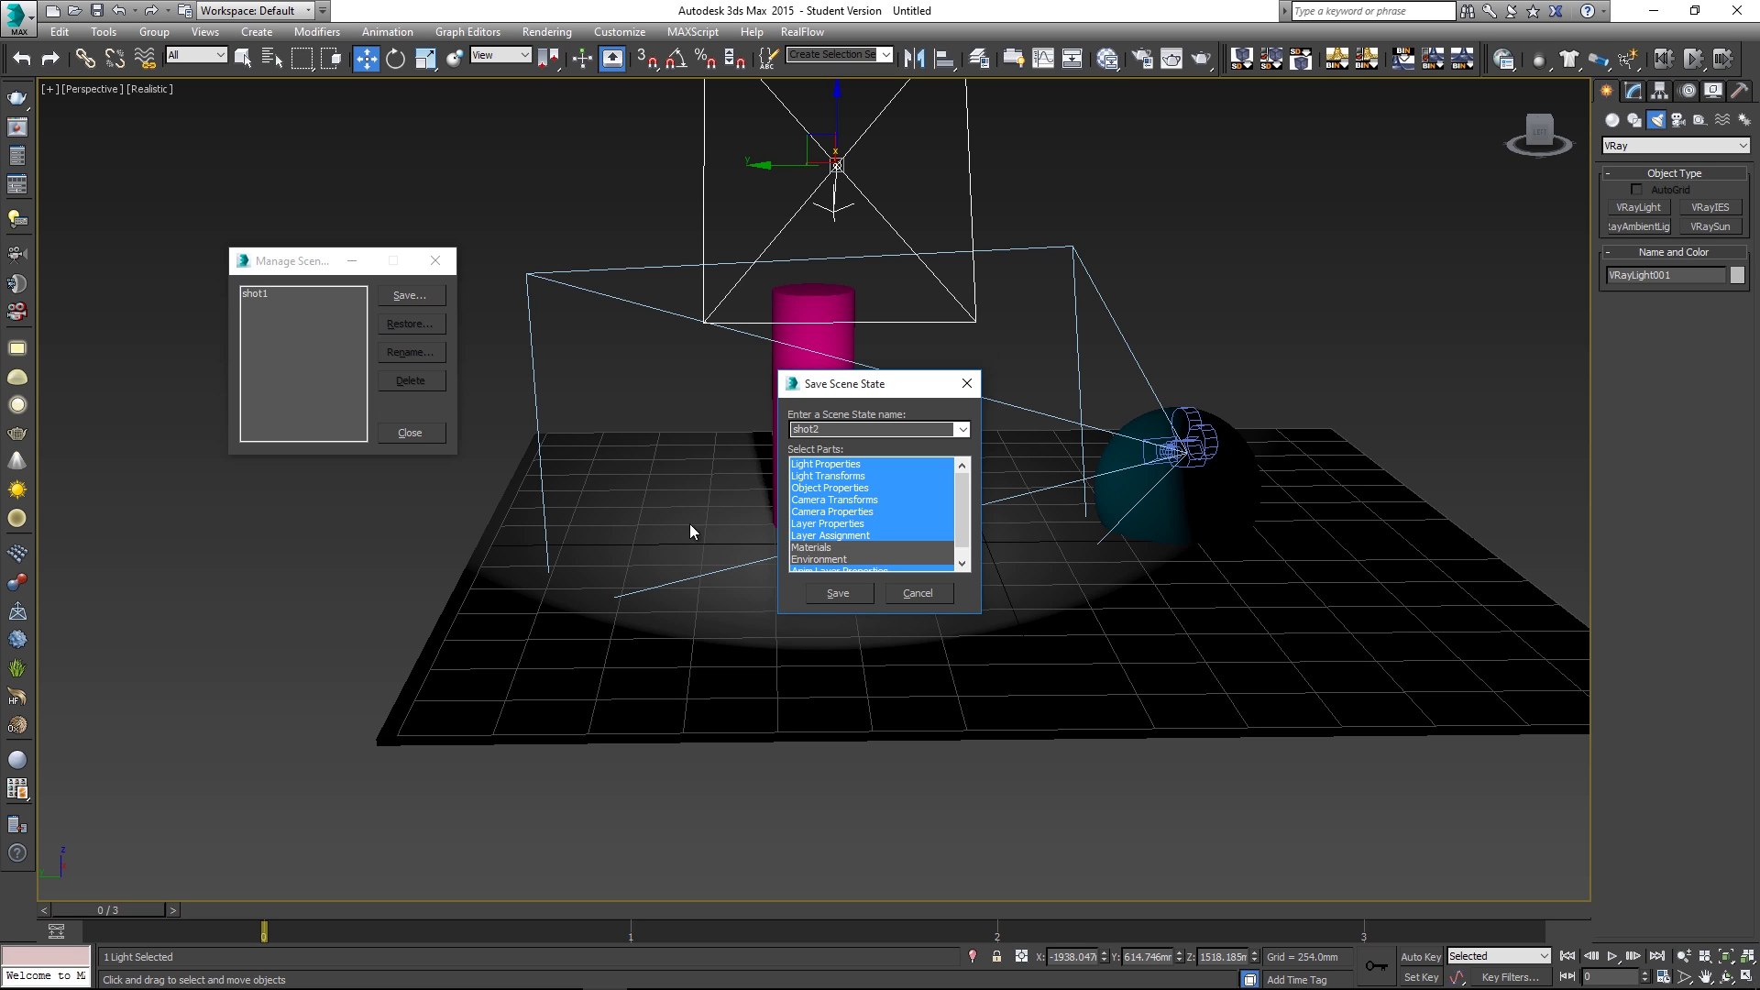
# Save the scene state as 'shot2', move the manager aside and recentre the view
pyautogui.click(843, 596)
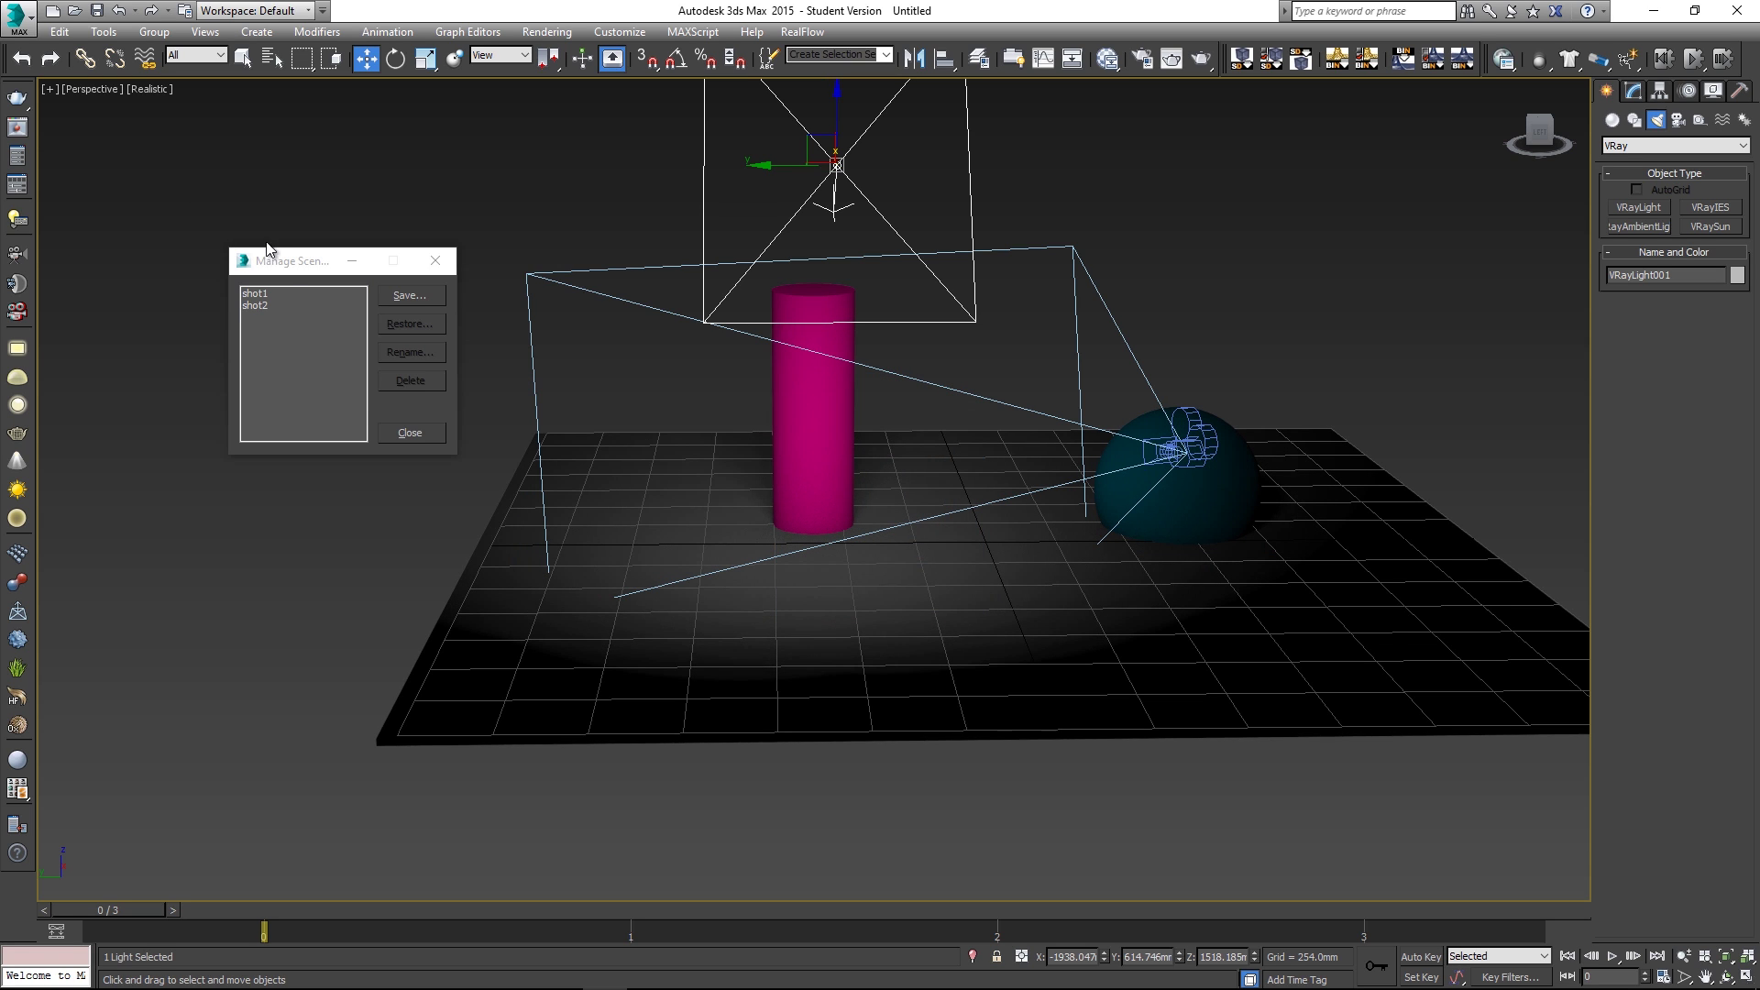
pyautogui.moveTo(286, 267); pyautogui.dragTo(252, 227)
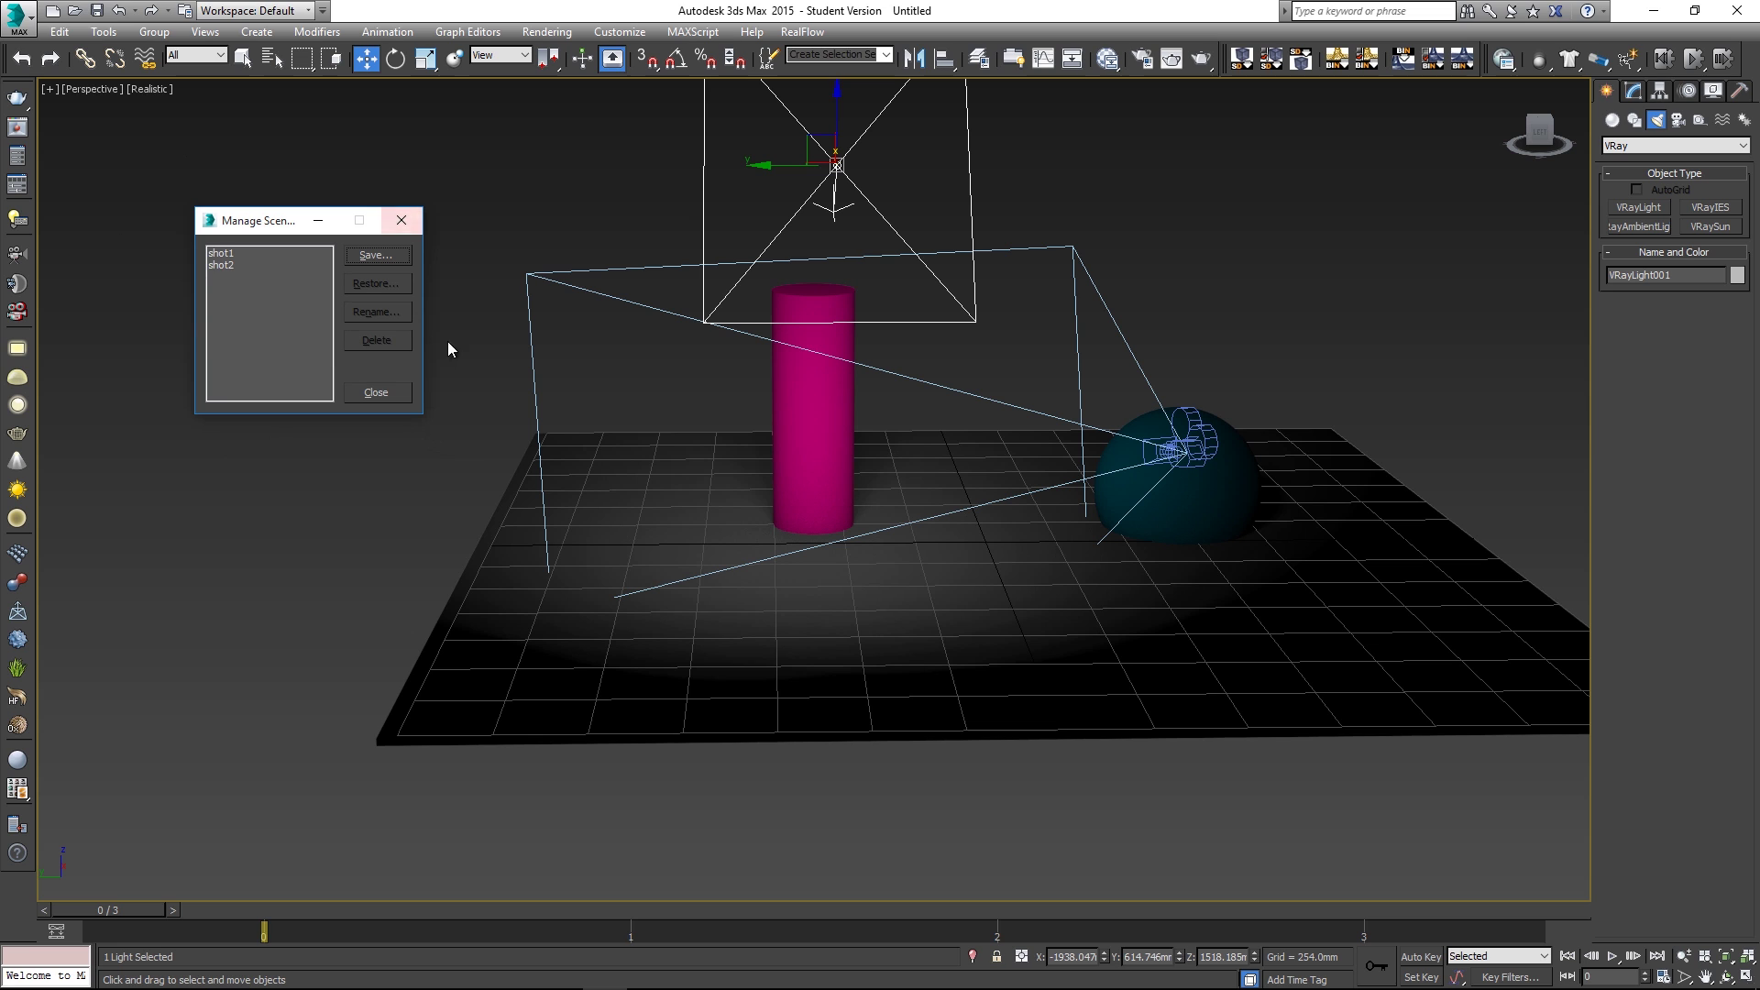
pyautogui.moveTo(856, 411); pyautogui.dragTo(856, 486, button='middle')
# Restore the shot1 scene state to review its arrangement
pyautogui.click(221, 254)
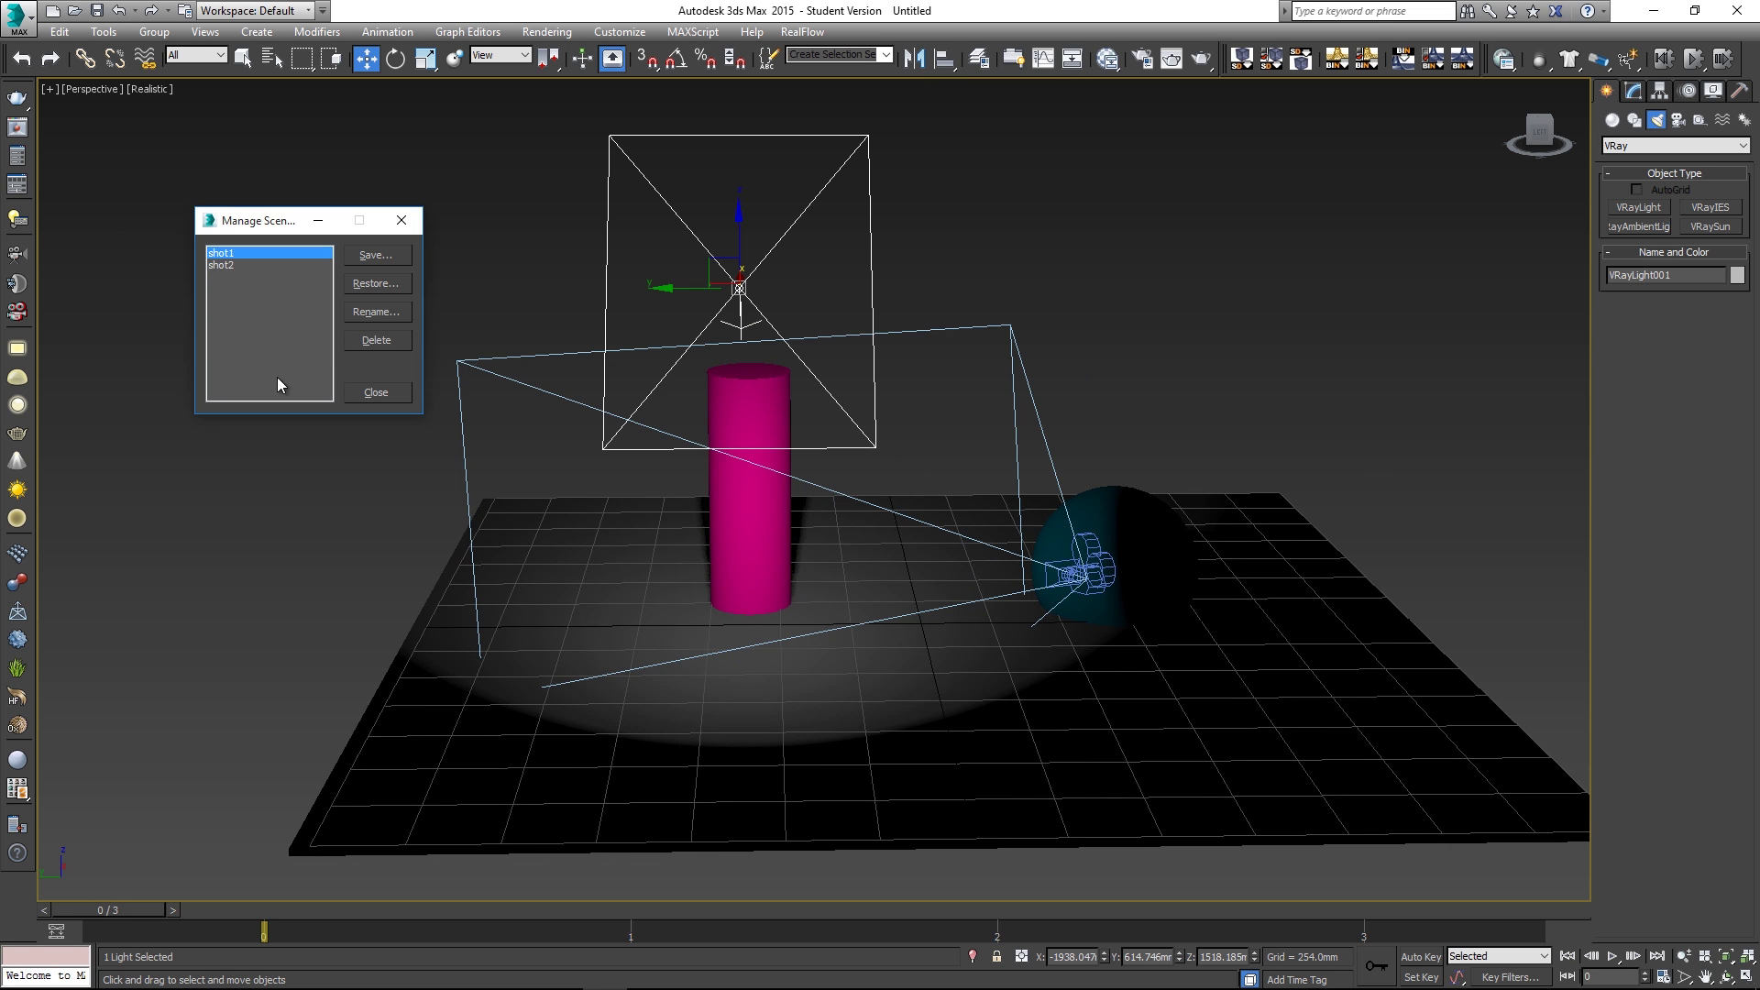
pyautogui.click(369, 283)
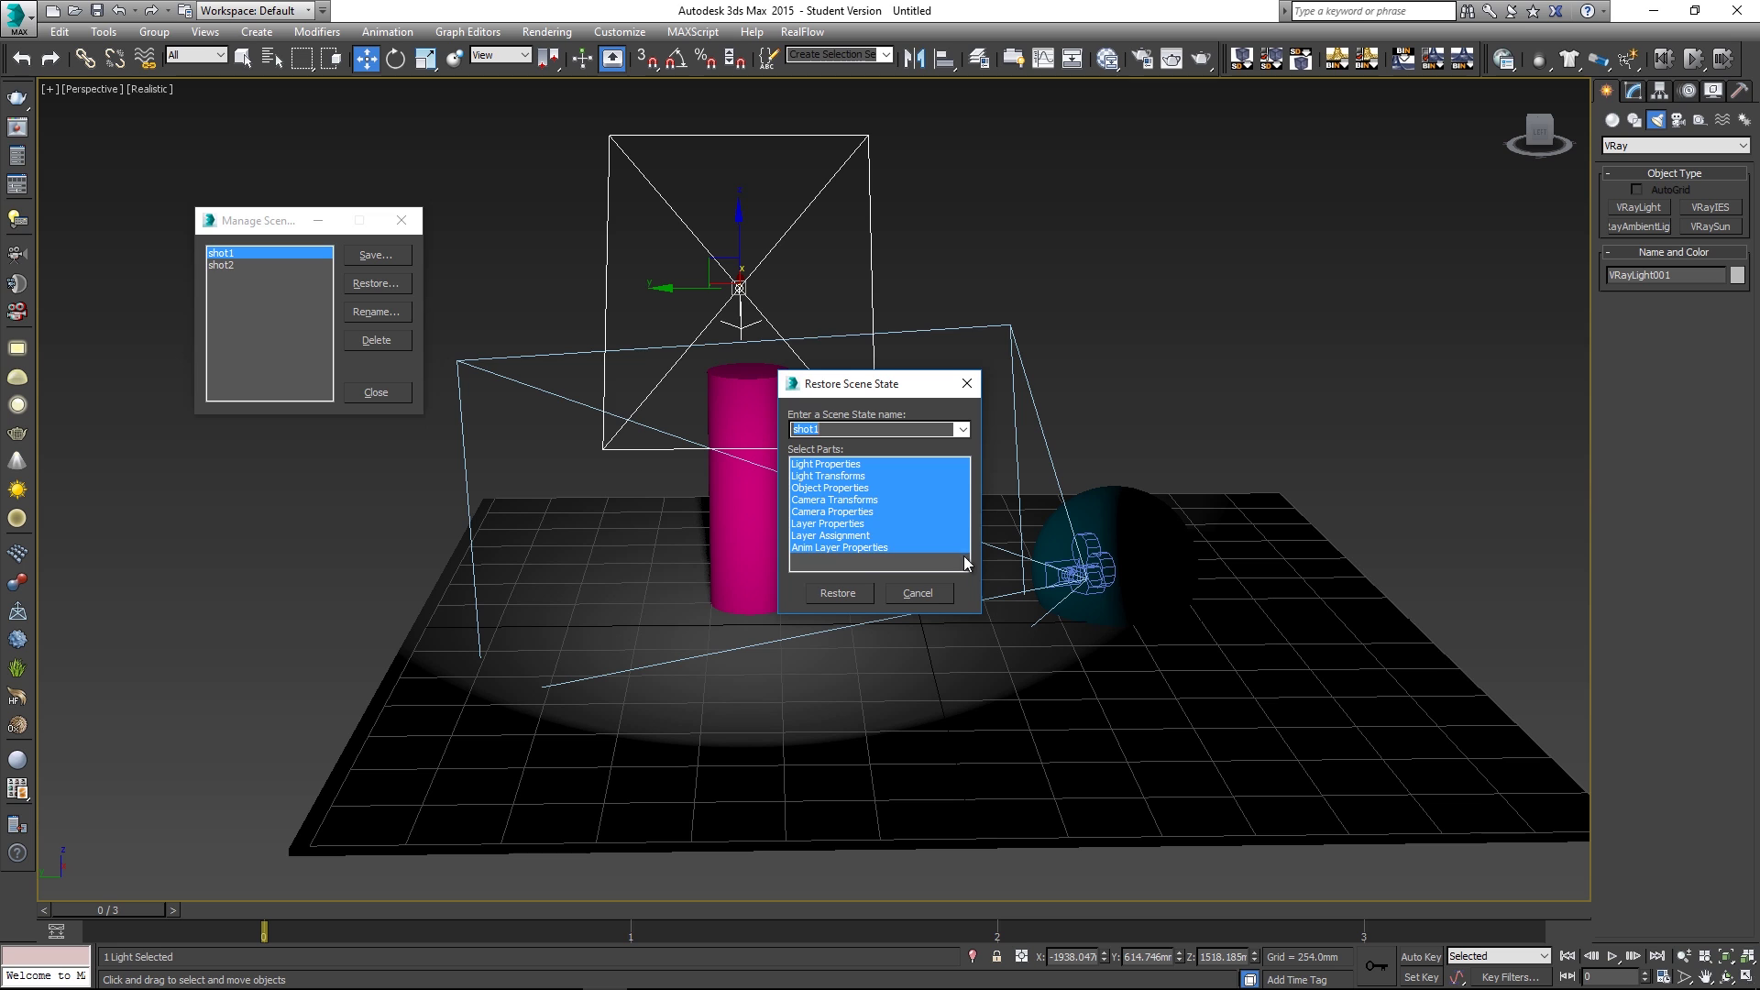
pyautogui.click(836, 593)
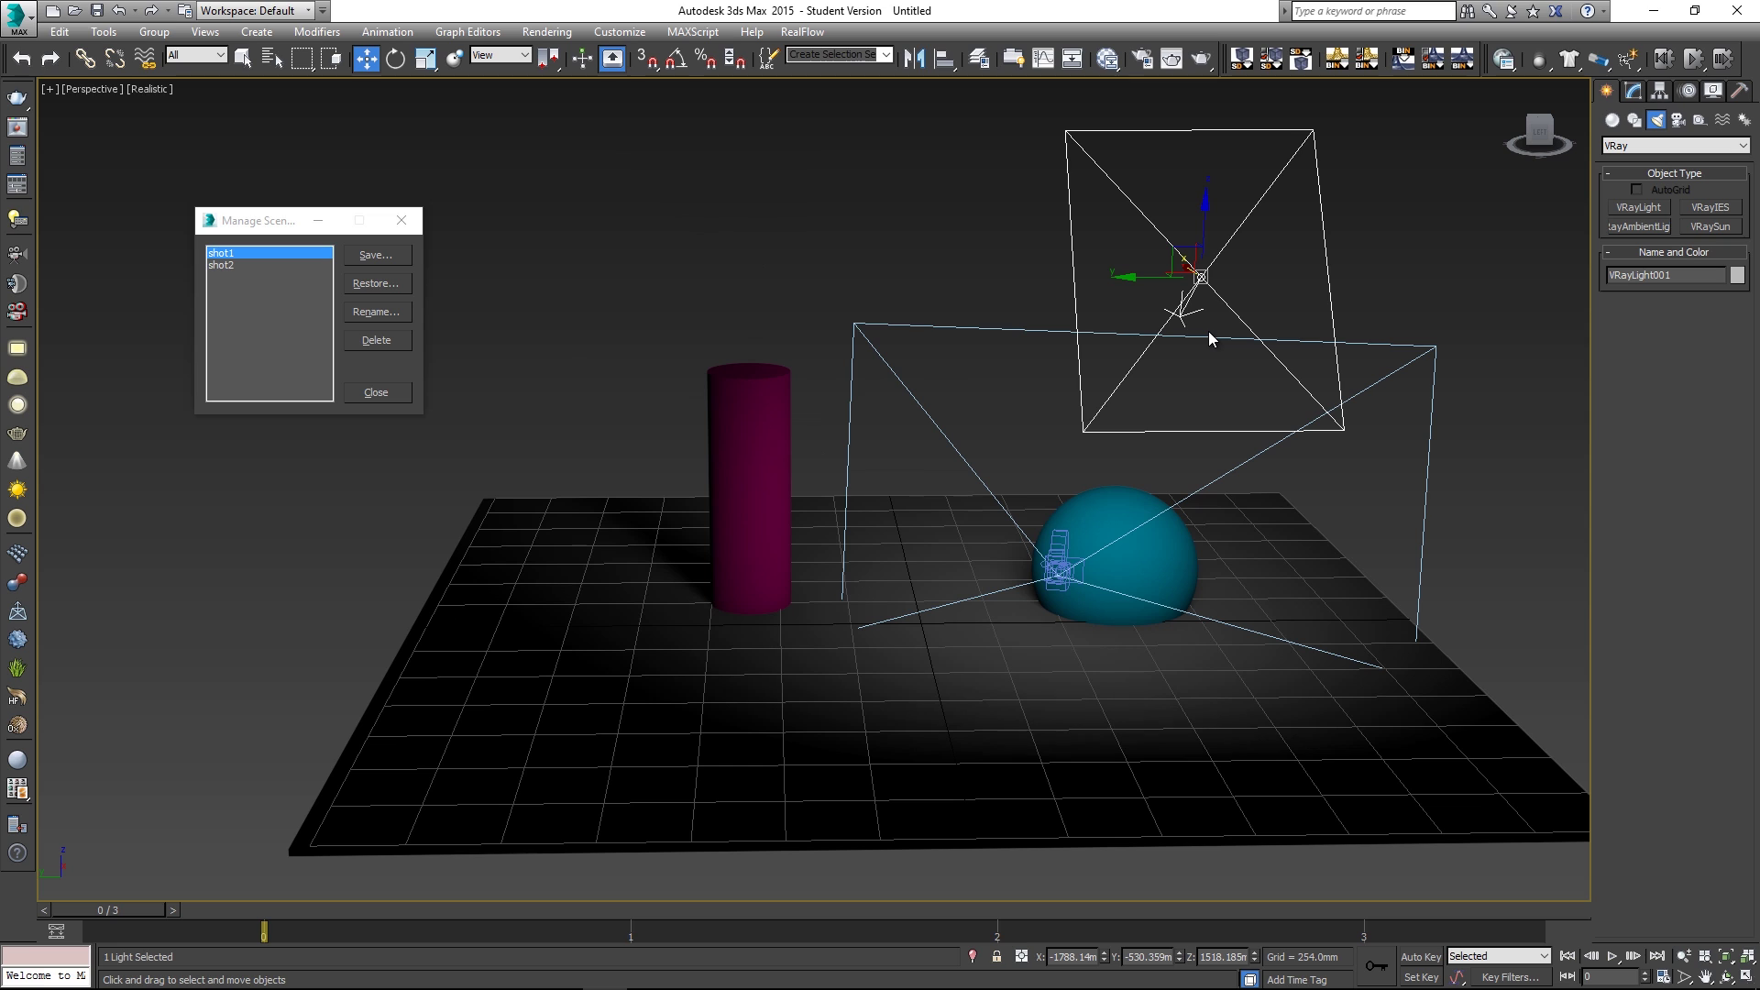
# Restore the shot2 scene state, close the manager and play the animation
pyautogui.click(224, 266)
pyautogui.click(353, 293)
pyautogui.click(843, 593)
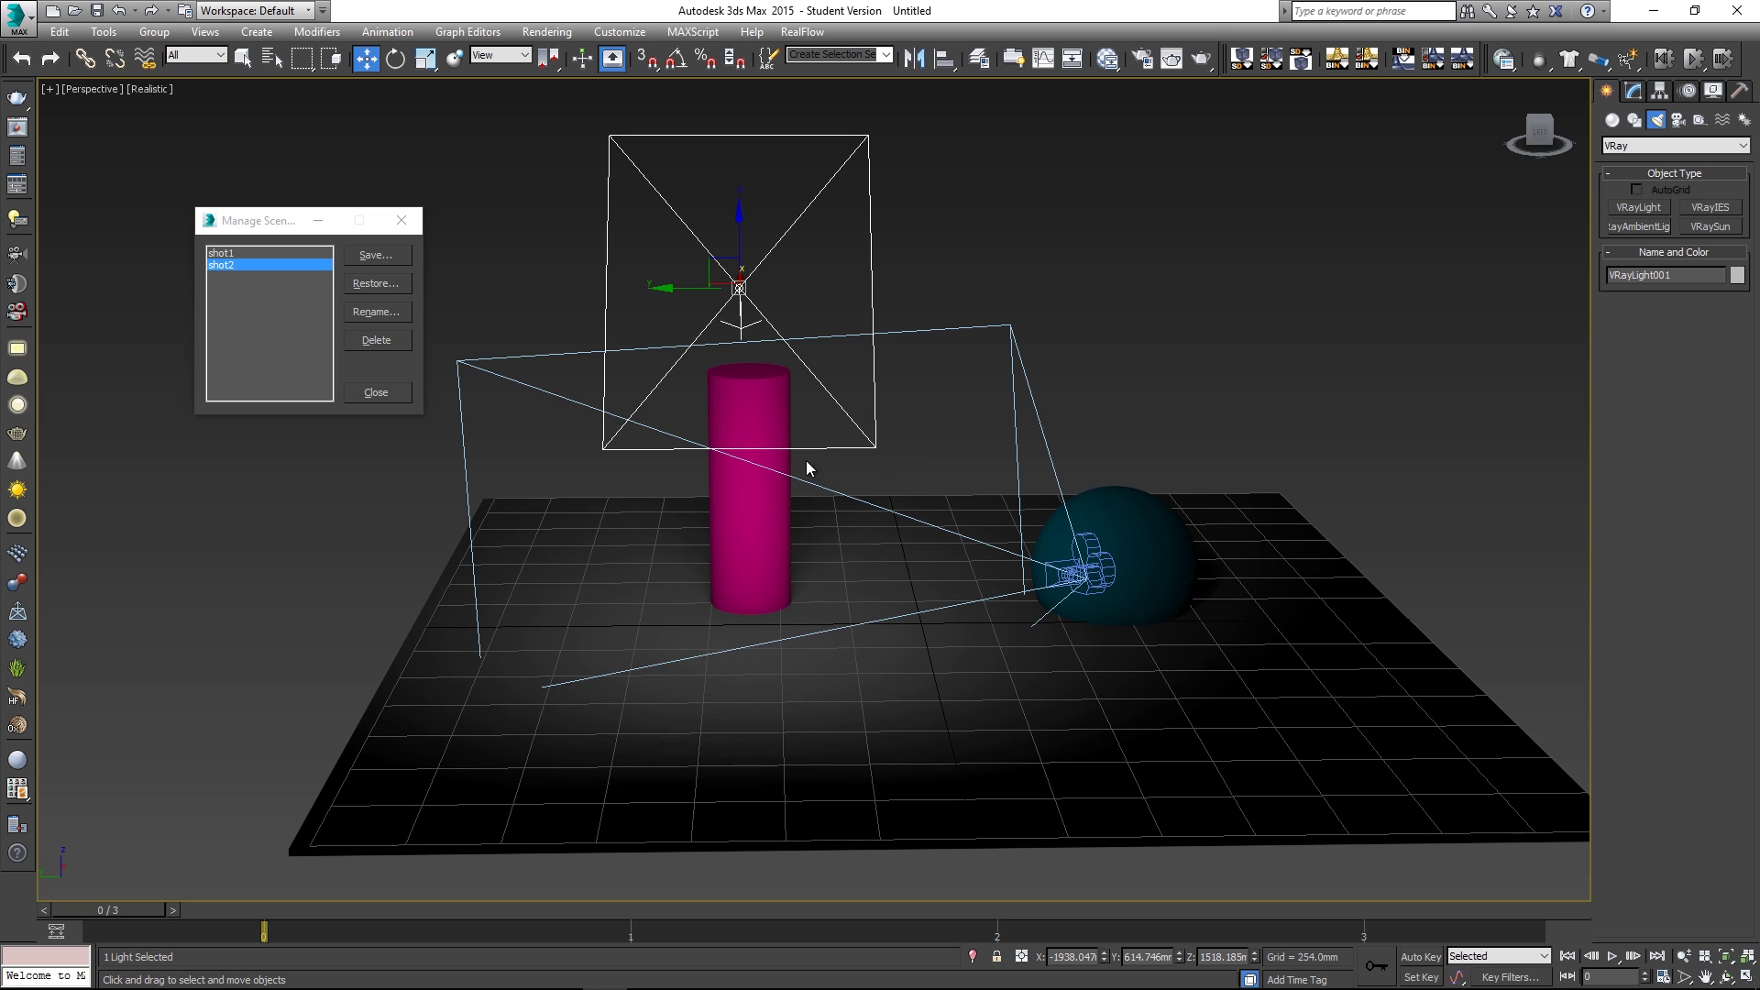
pyautogui.press('Escape')
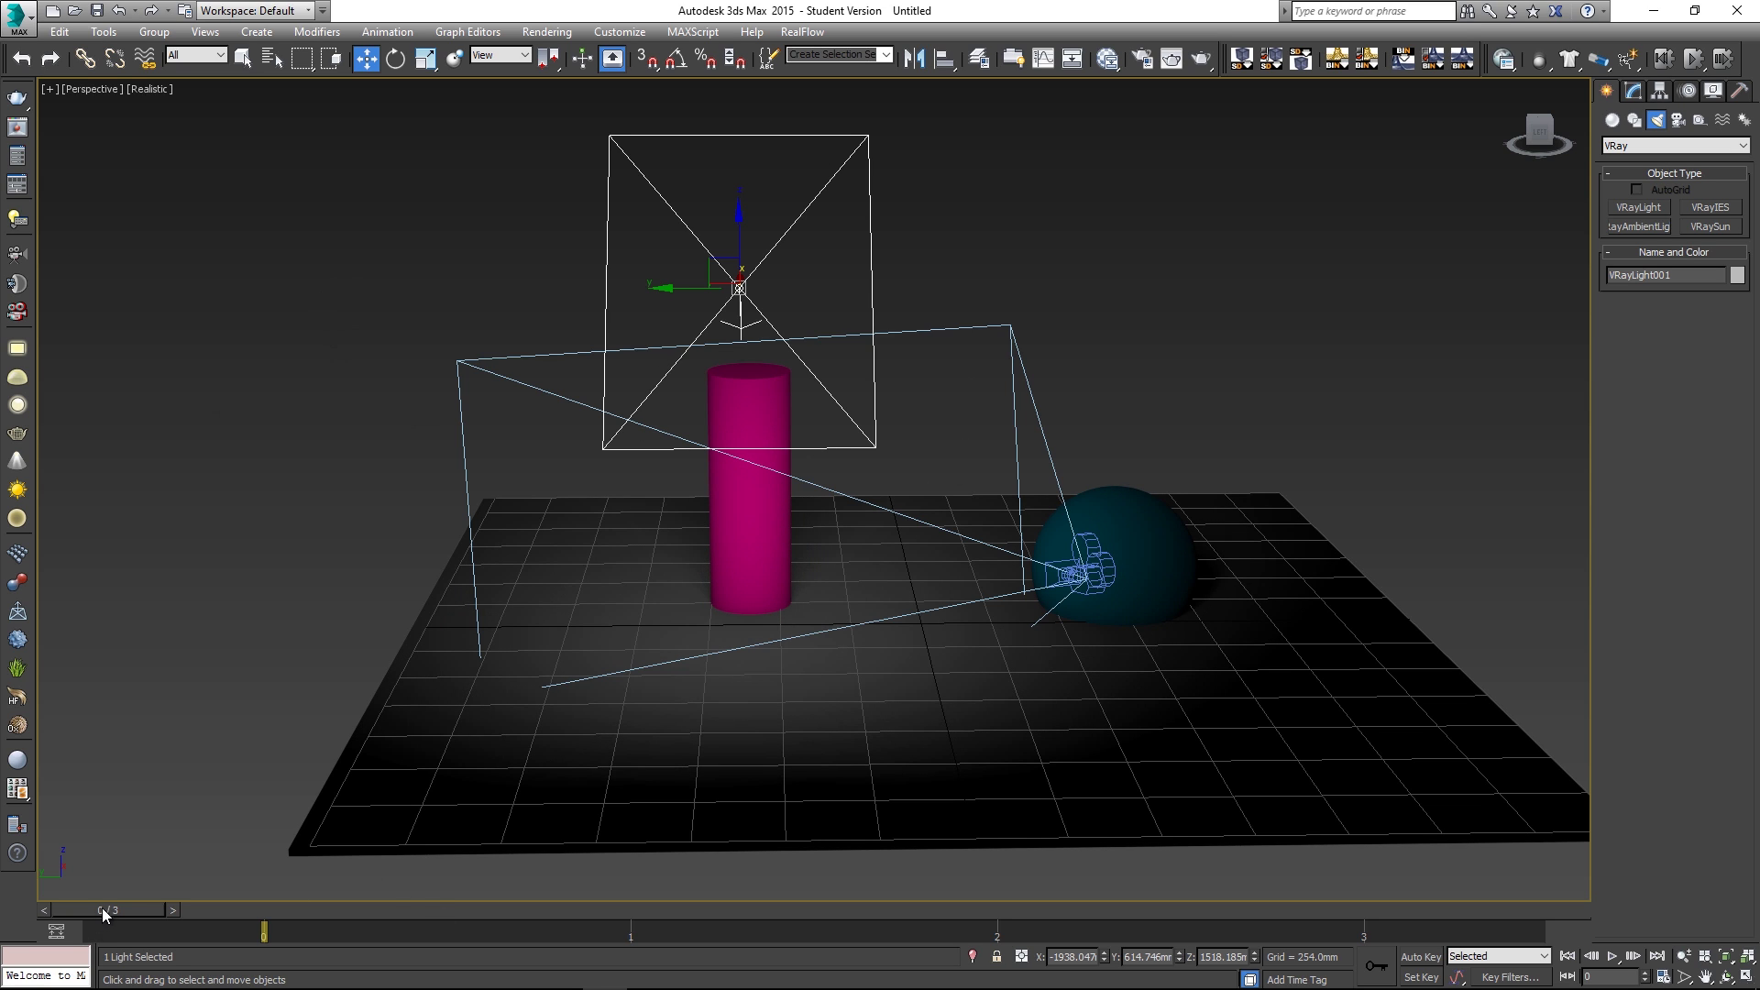
pyautogui.press('/')
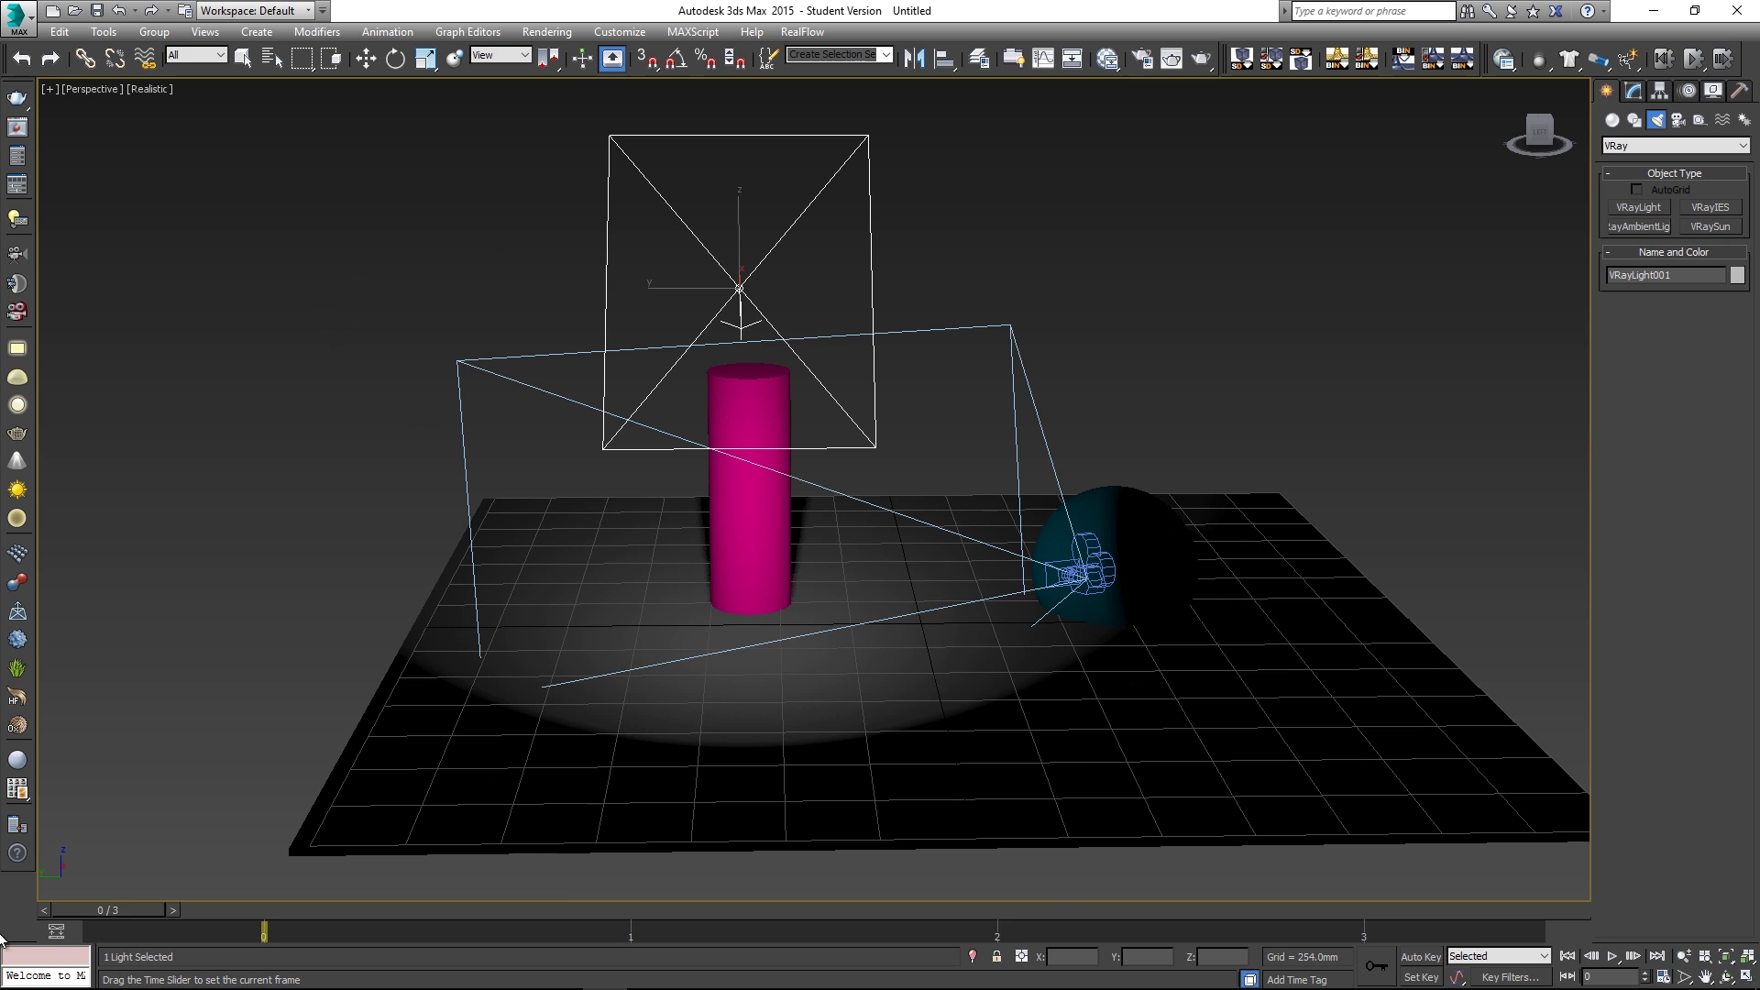
# Stop playback at frame 0 and open the Rendering menu
pyautogui.press('/')
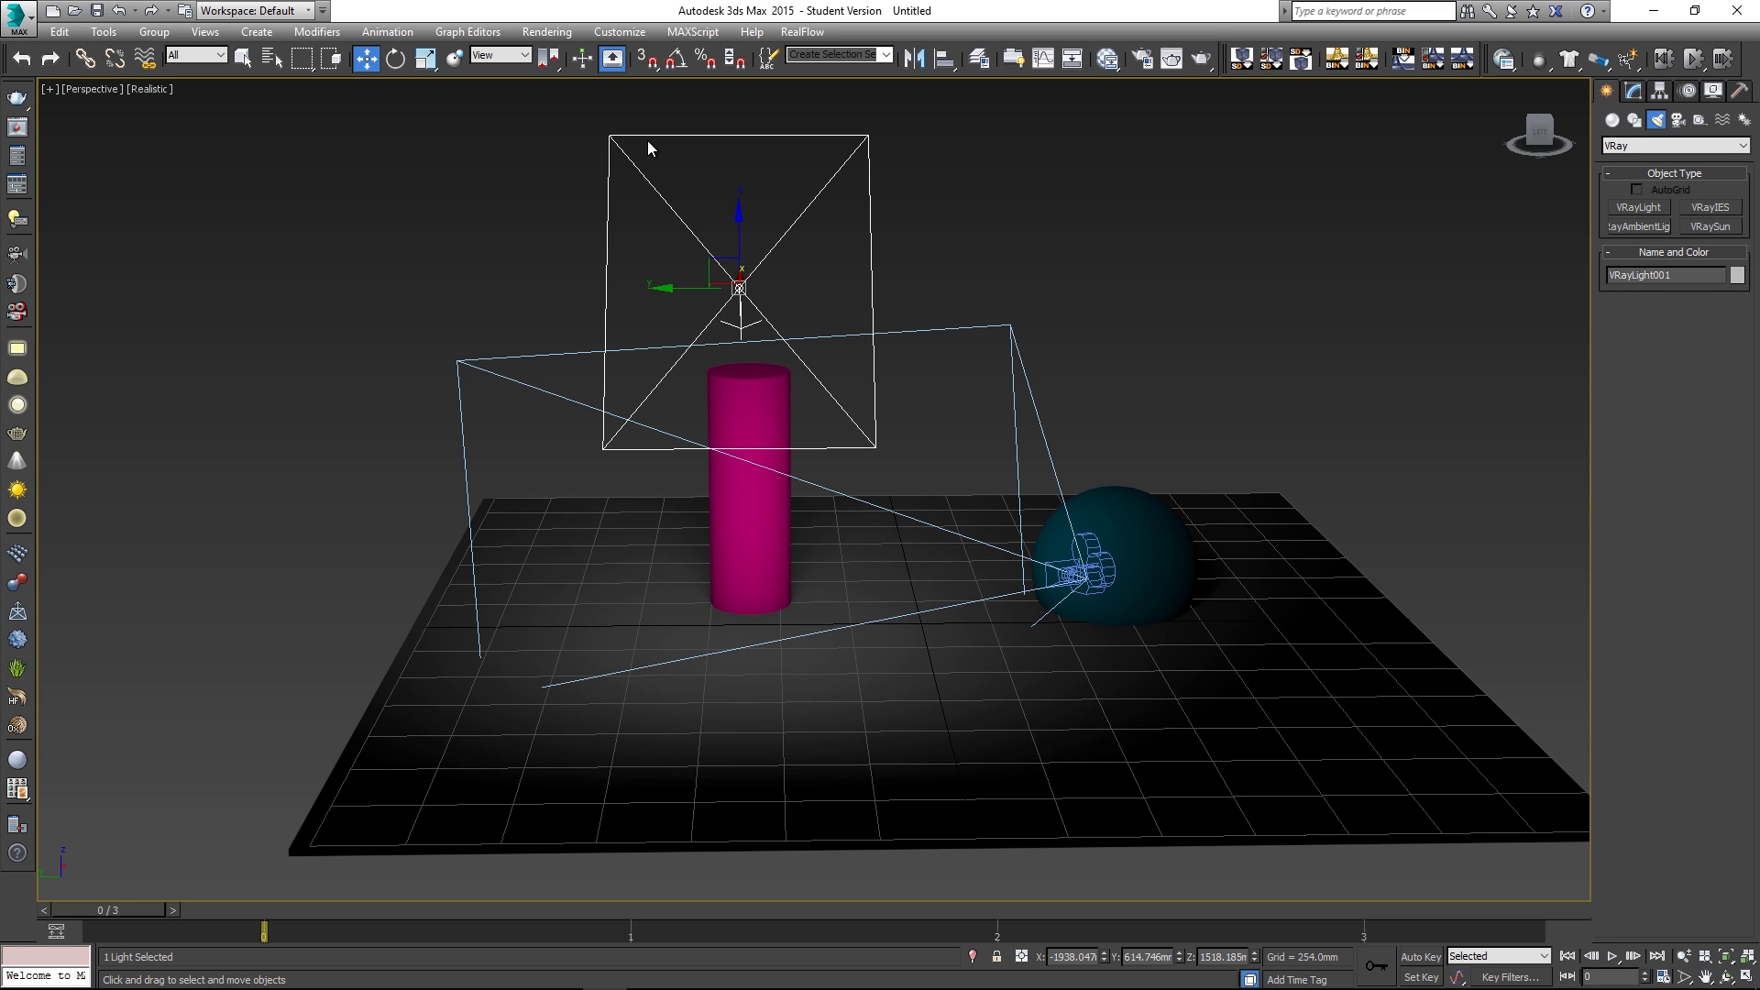
pyautogui.click(547, 31)
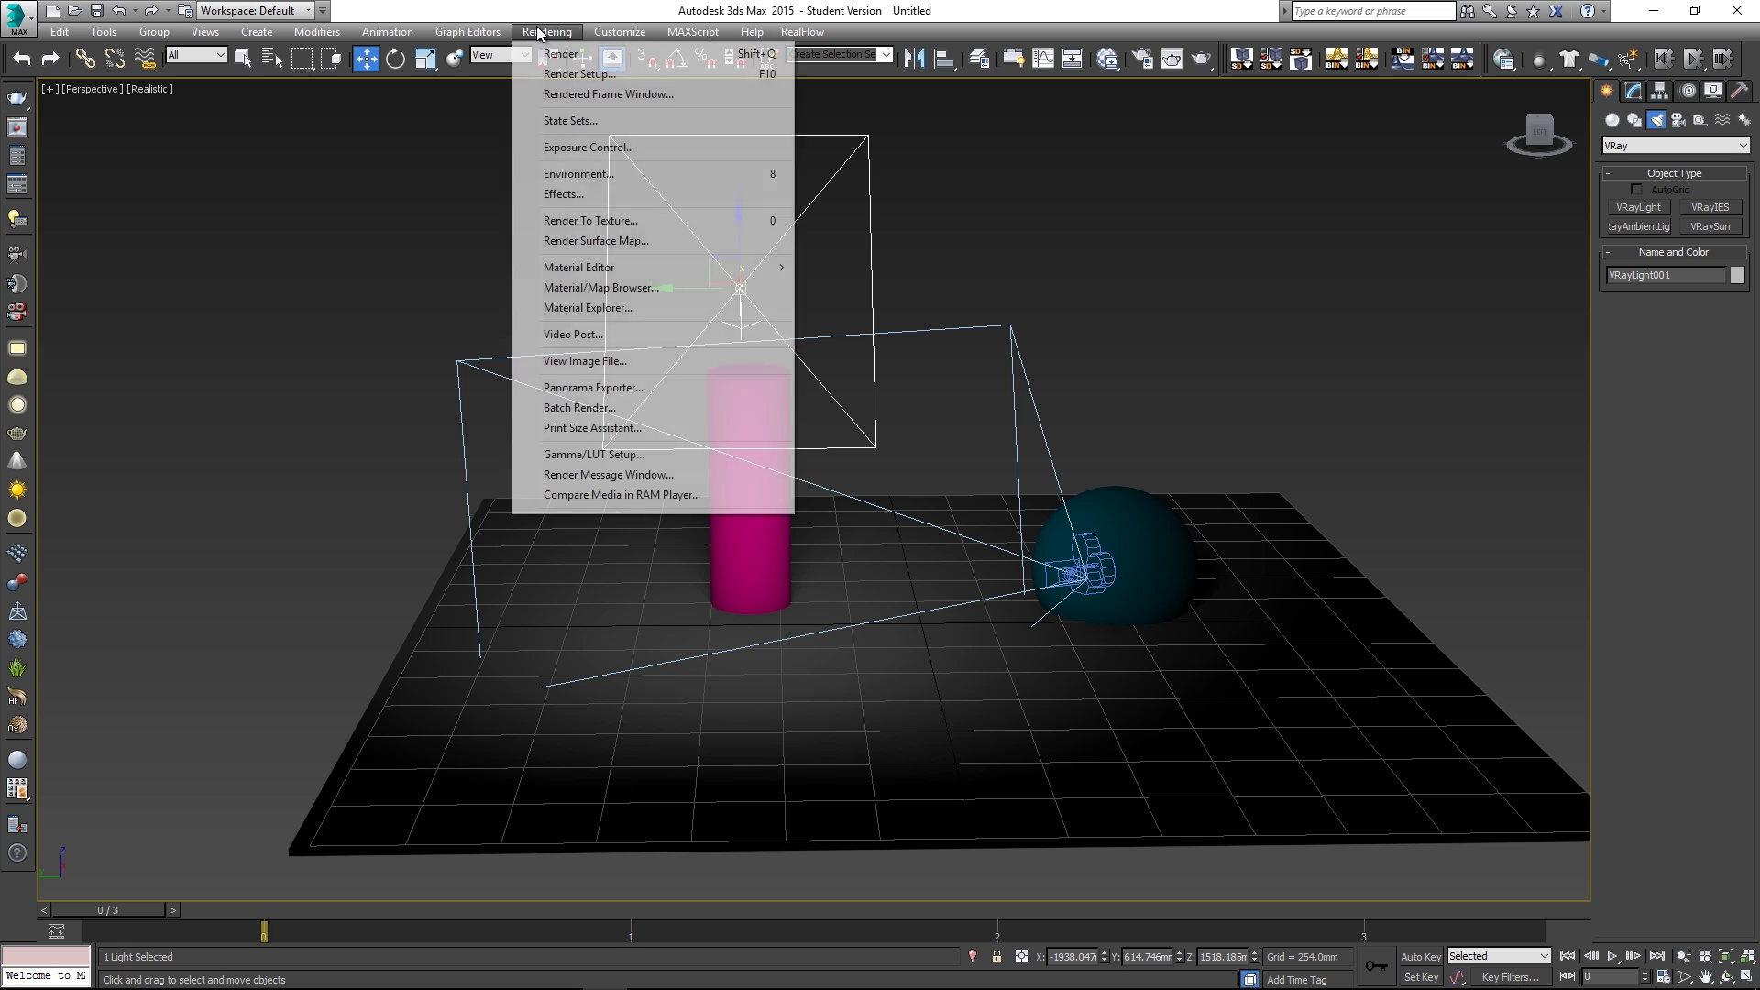
# Add a batch render job named Shot1 using scene state shot1
pyautogui.click(587, 407)
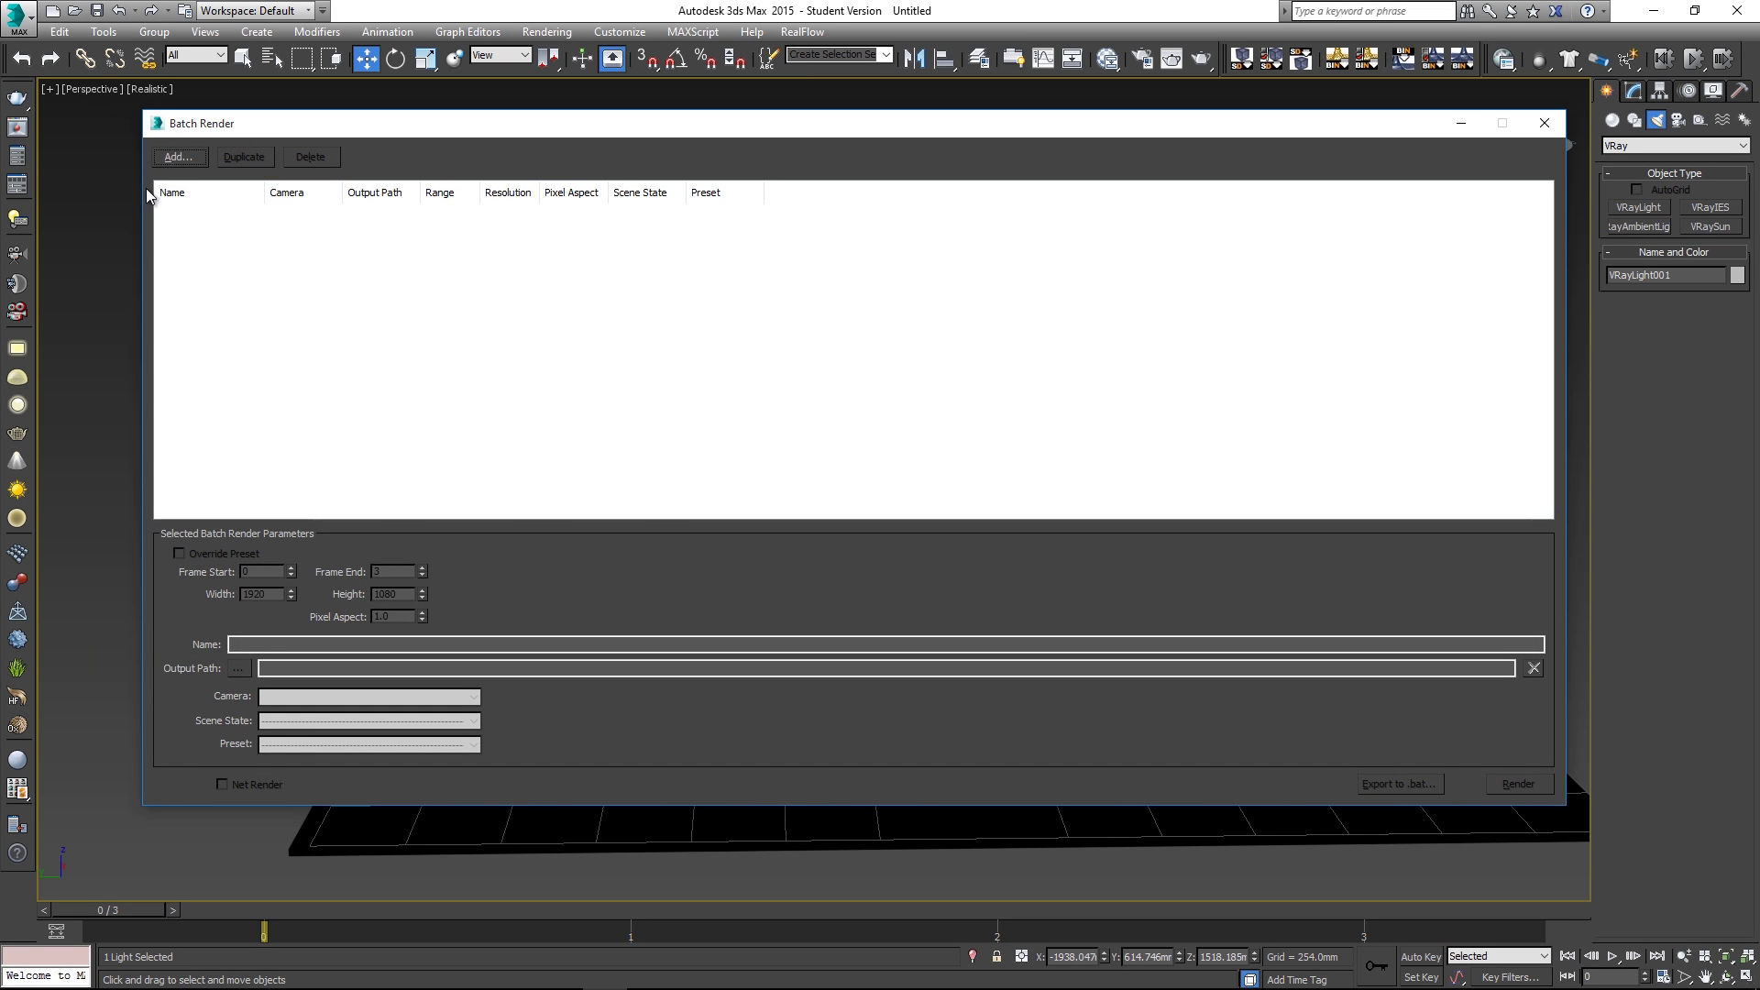
pyautogui.click(176, 157)
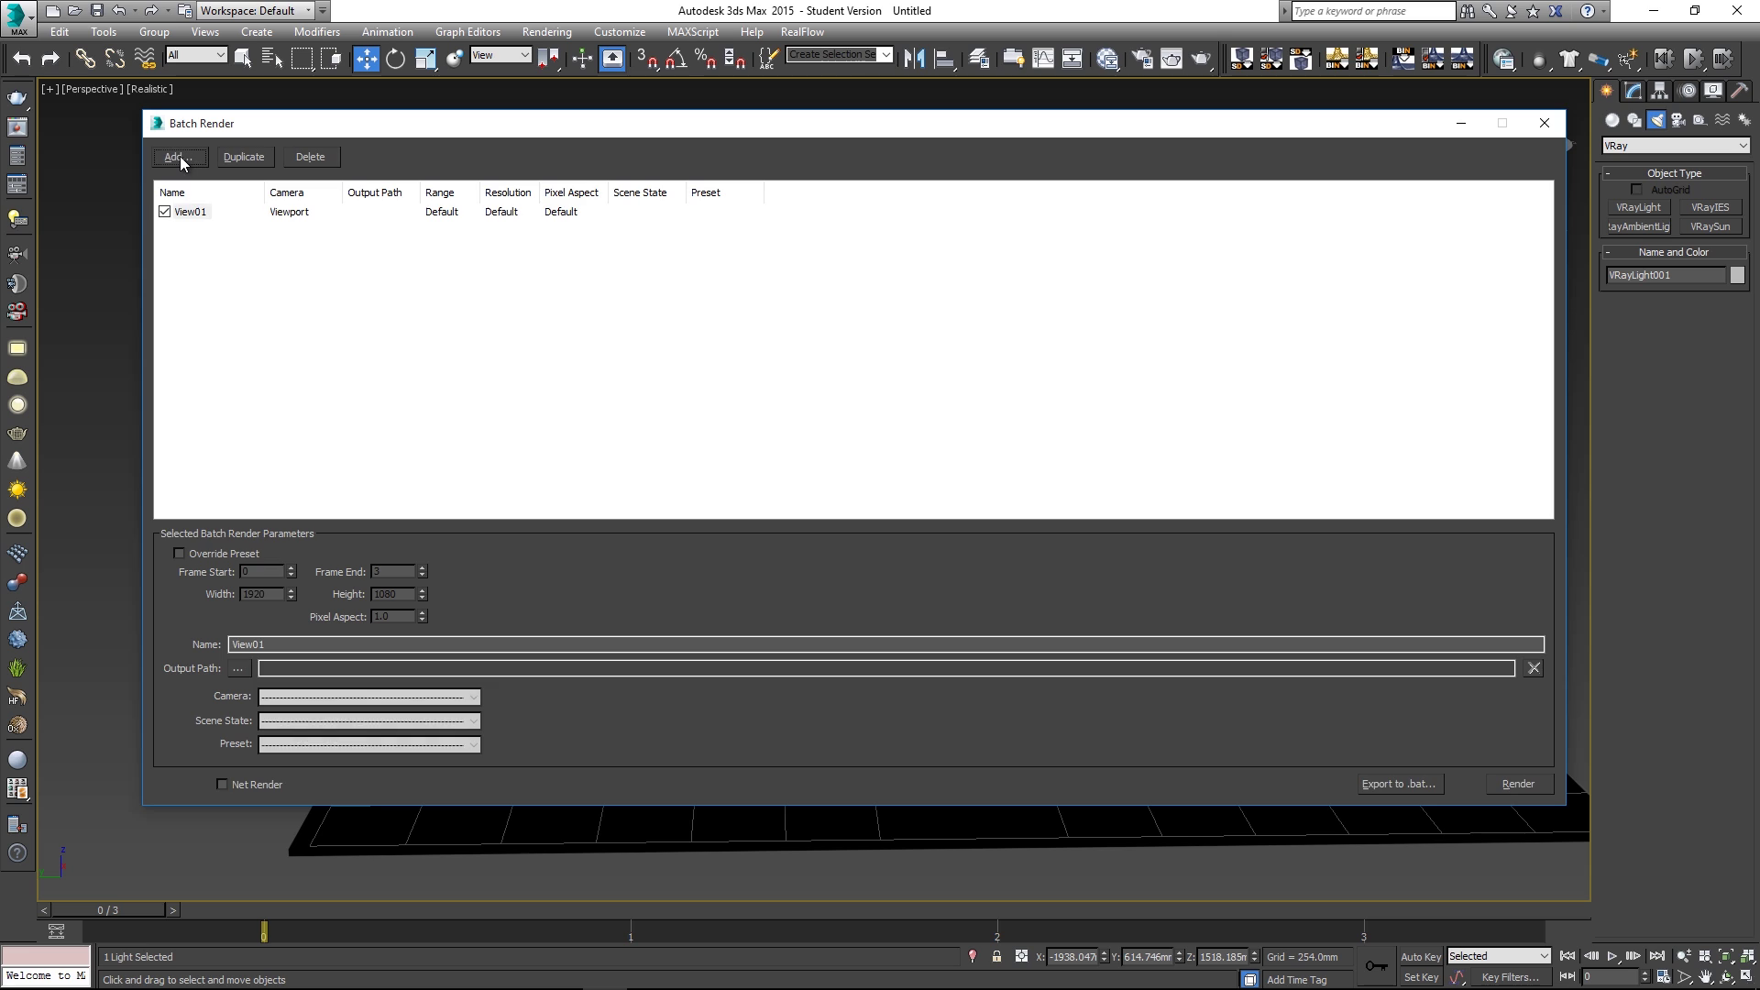
pyautogui.doubleClick(279, 646)
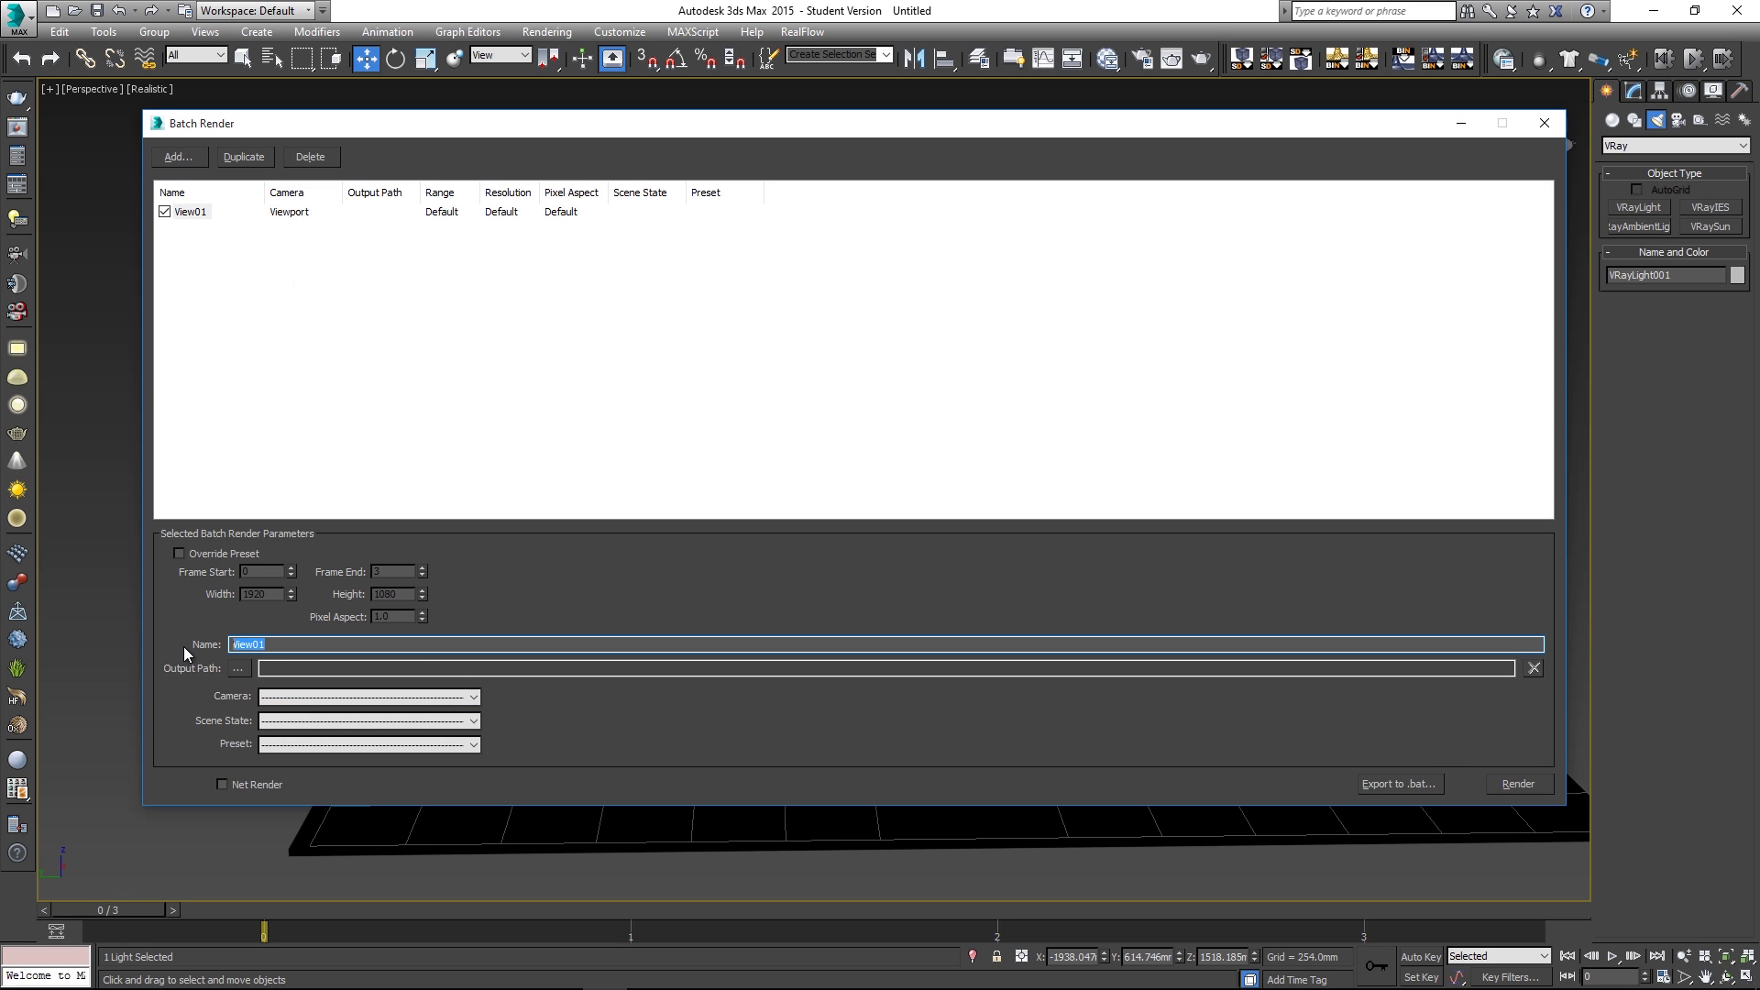
pyautogui.write('Shot1')
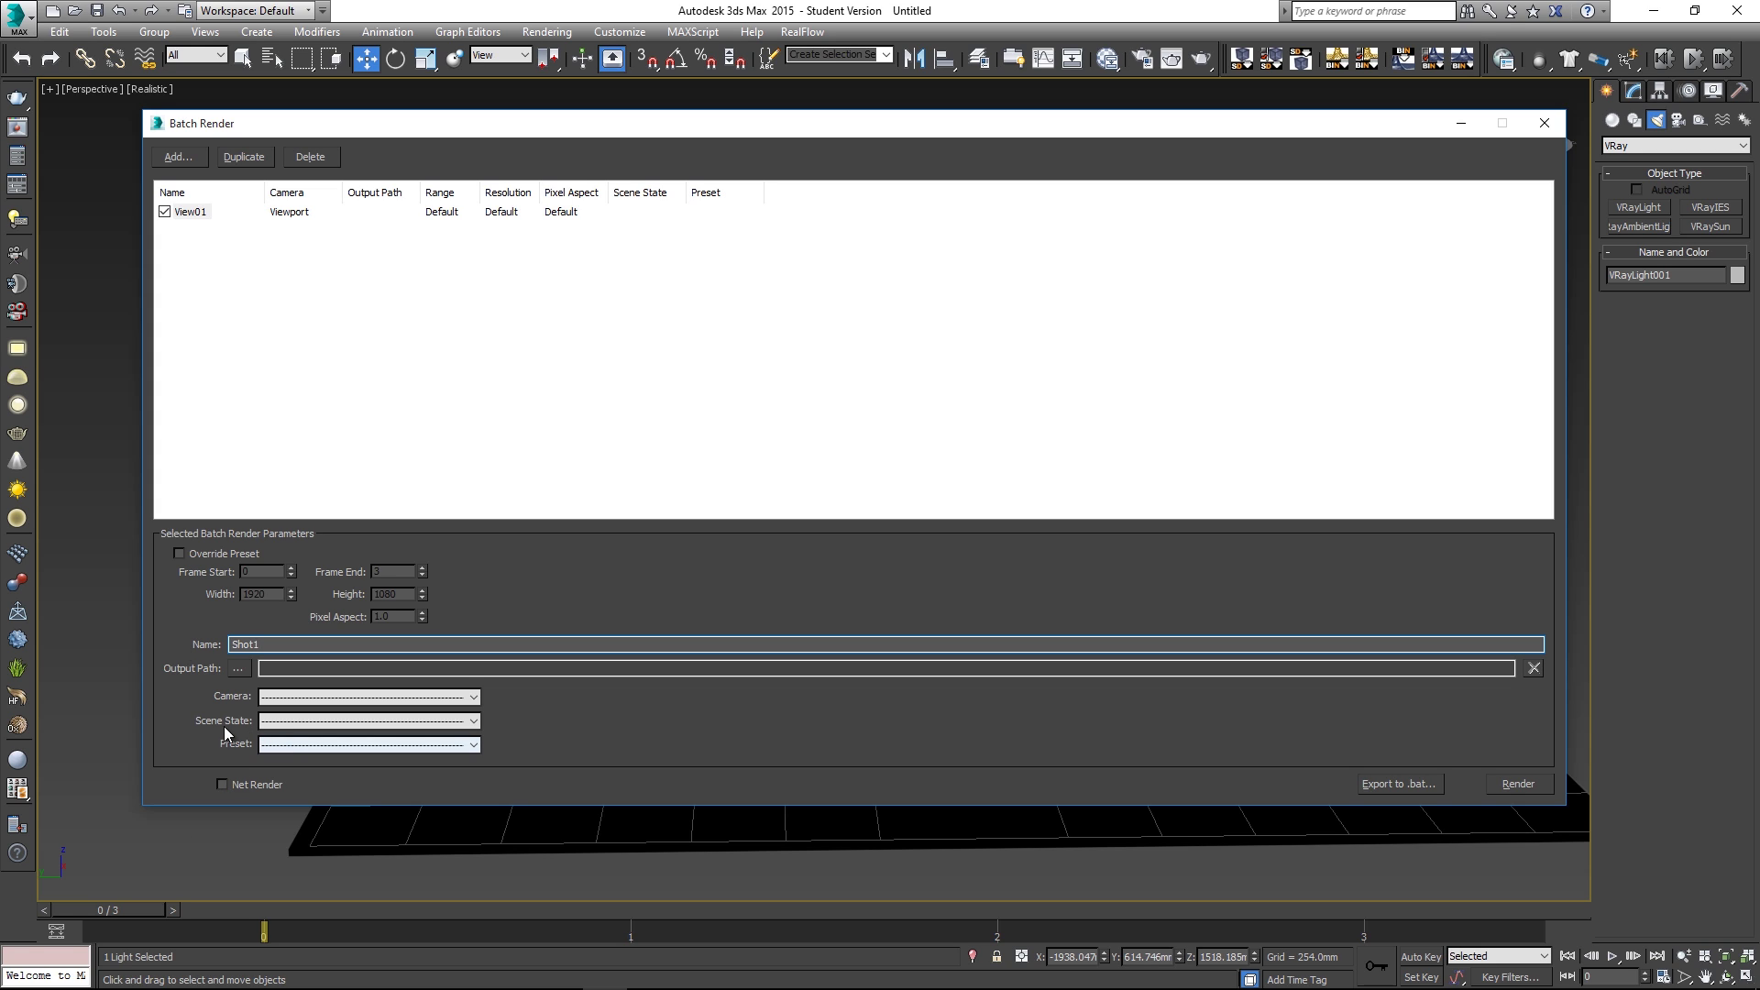
pyautogui.click(321, 722)
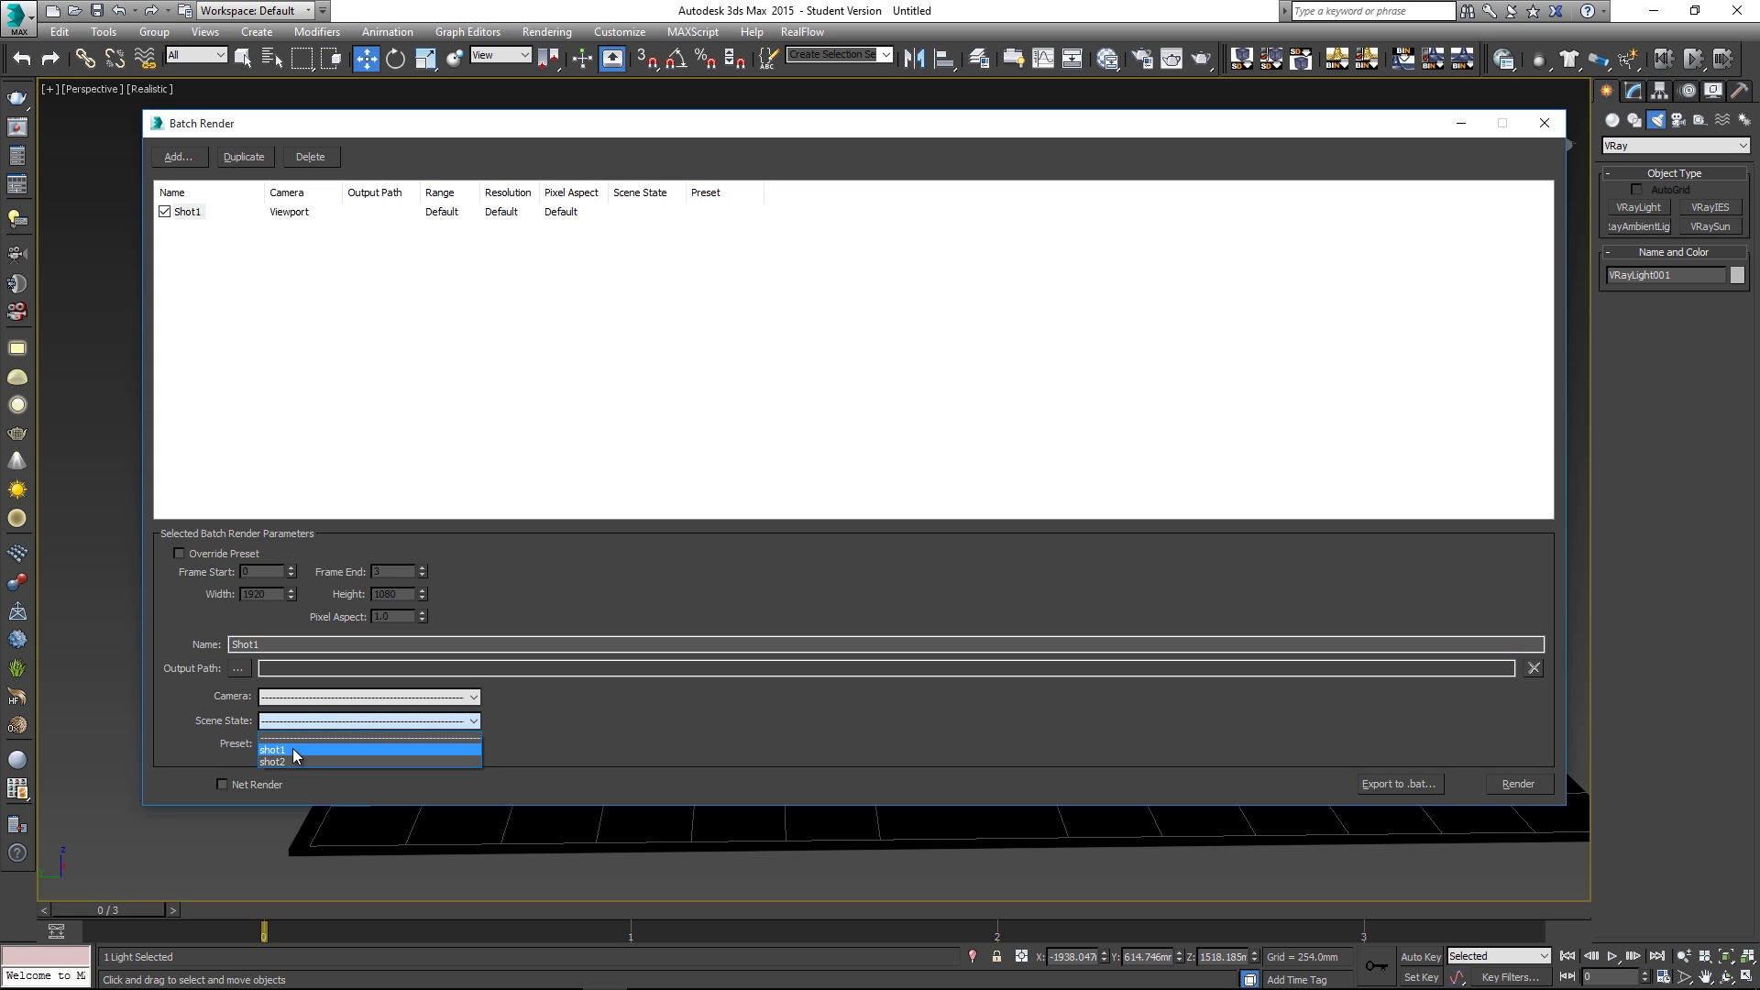
pyautogui.click(284, 751)
# Set the Shot1 job's camera to Camera001 and browse its output path to the Desktop
pyautogui.click(284, 698)
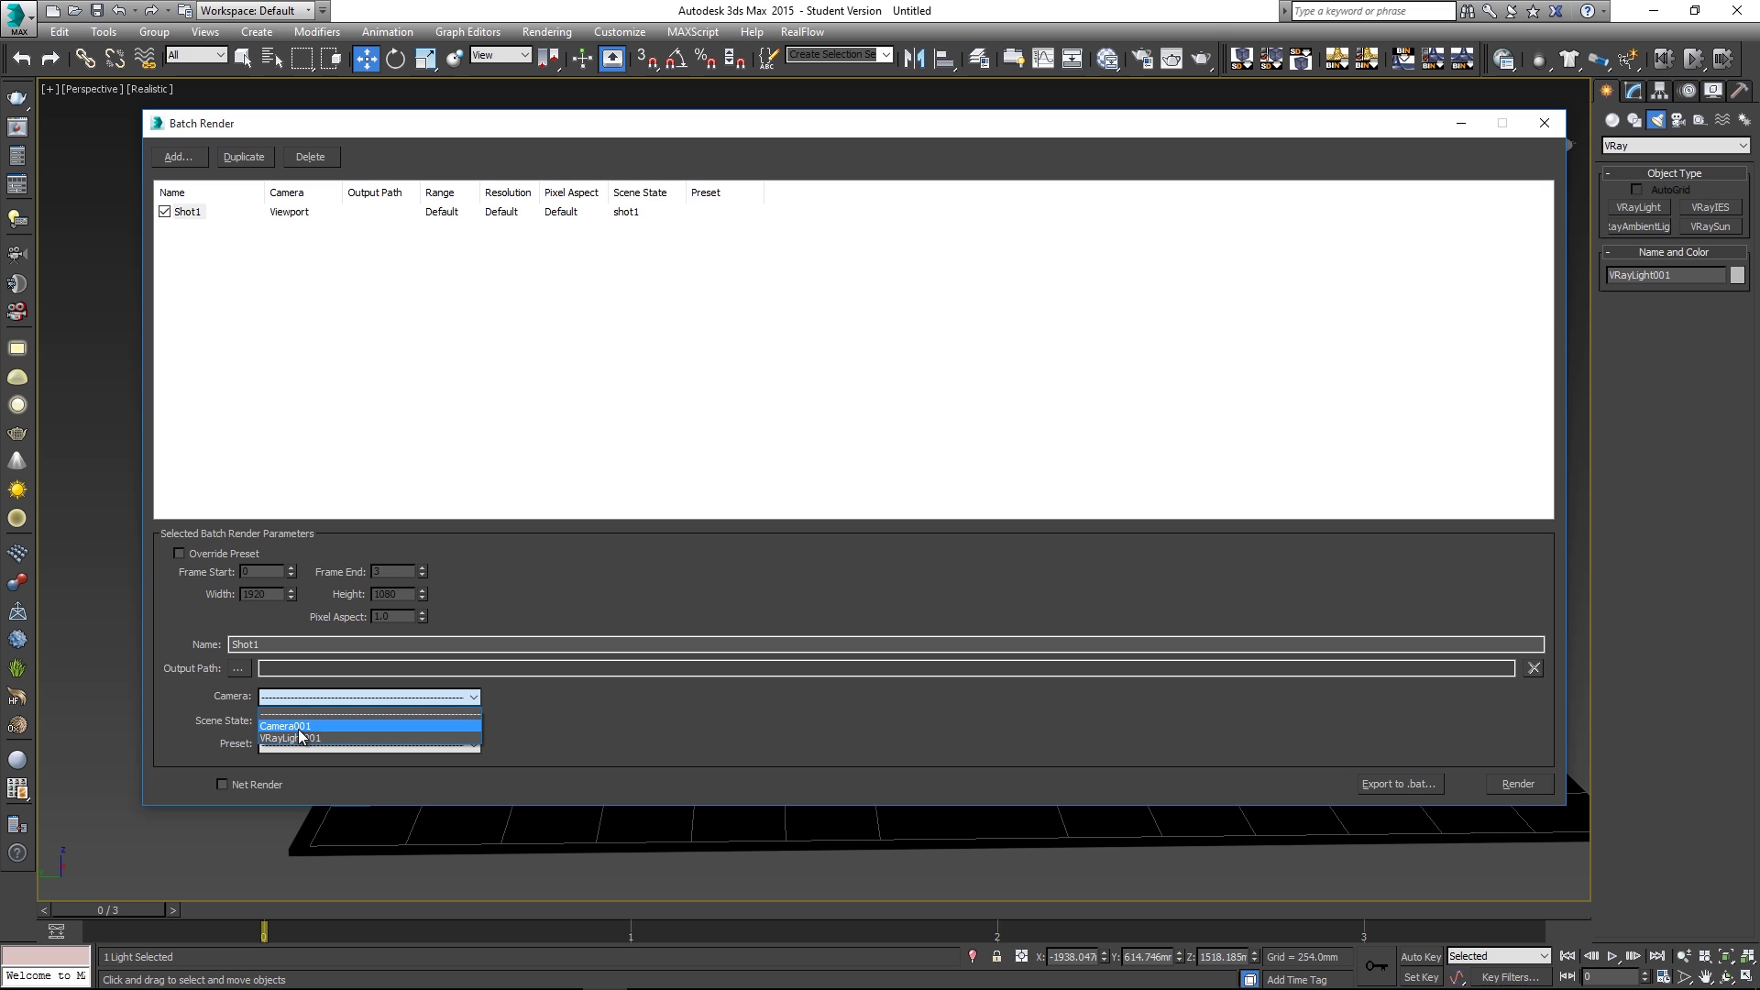
pyautogui.click(303, 726)
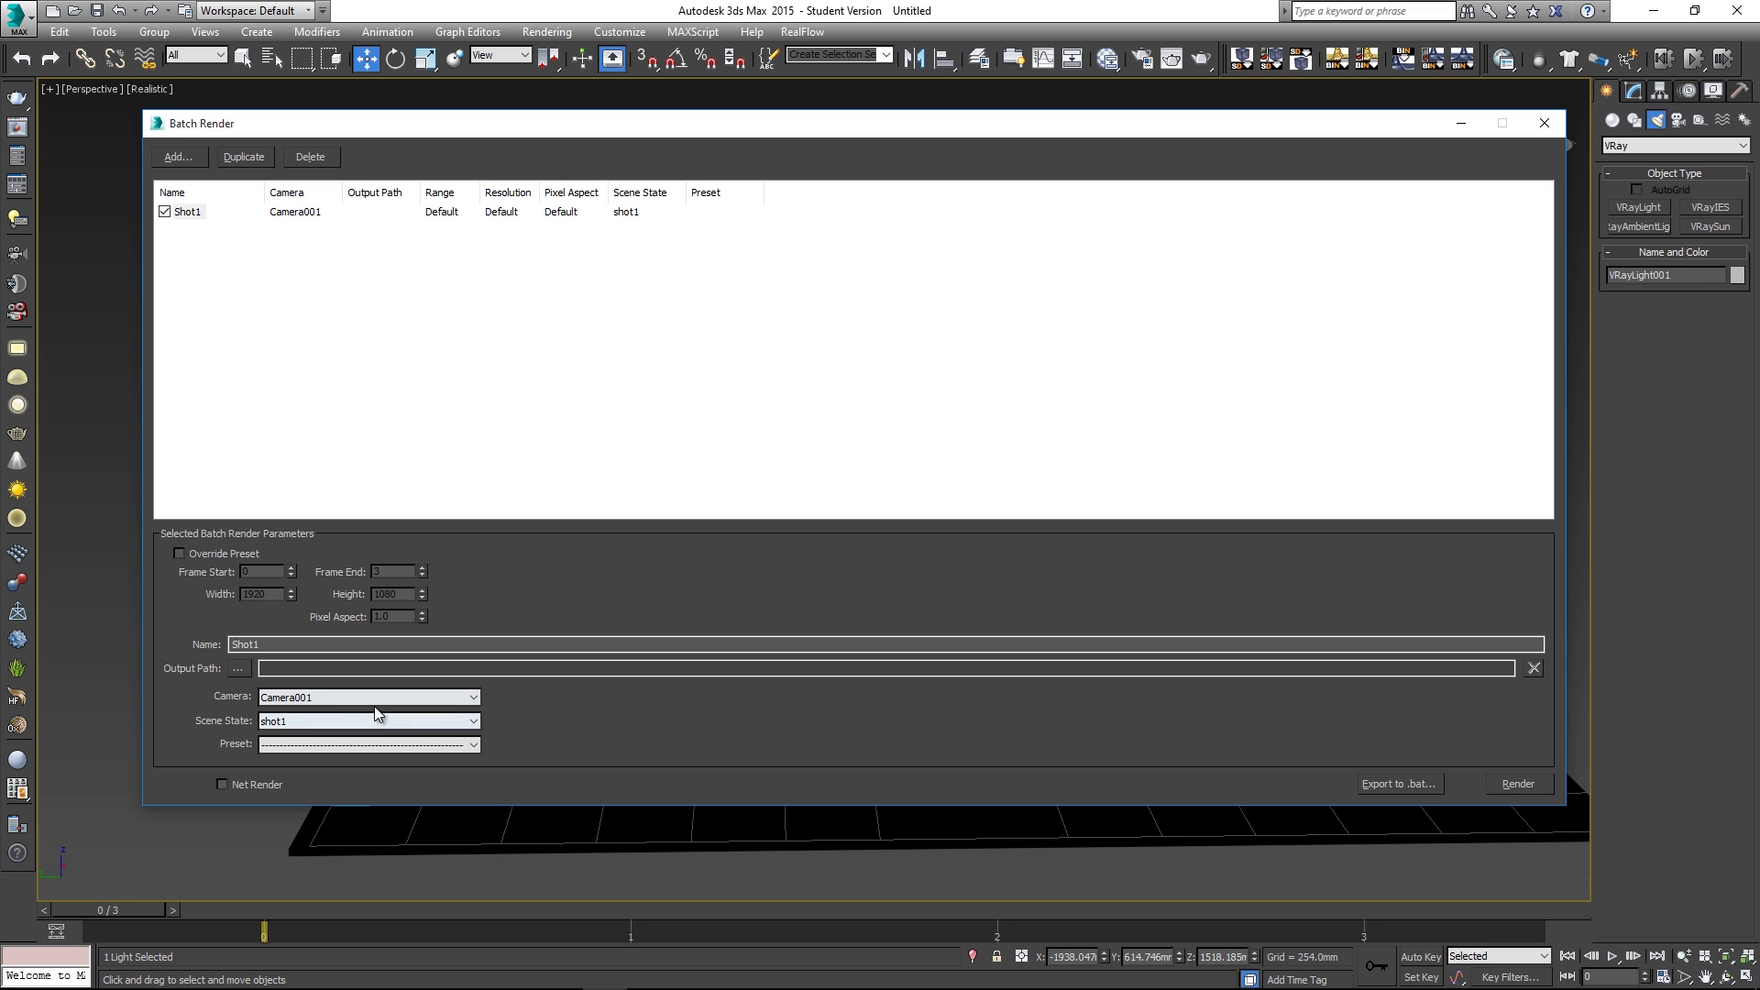
pyautogui.click(238, 668)
pyautogui.click(211, 321)
# Create a Tutorial folder on the Desktop with a Shot1 folder inside, and open it
pyautogui.click(553, 213)
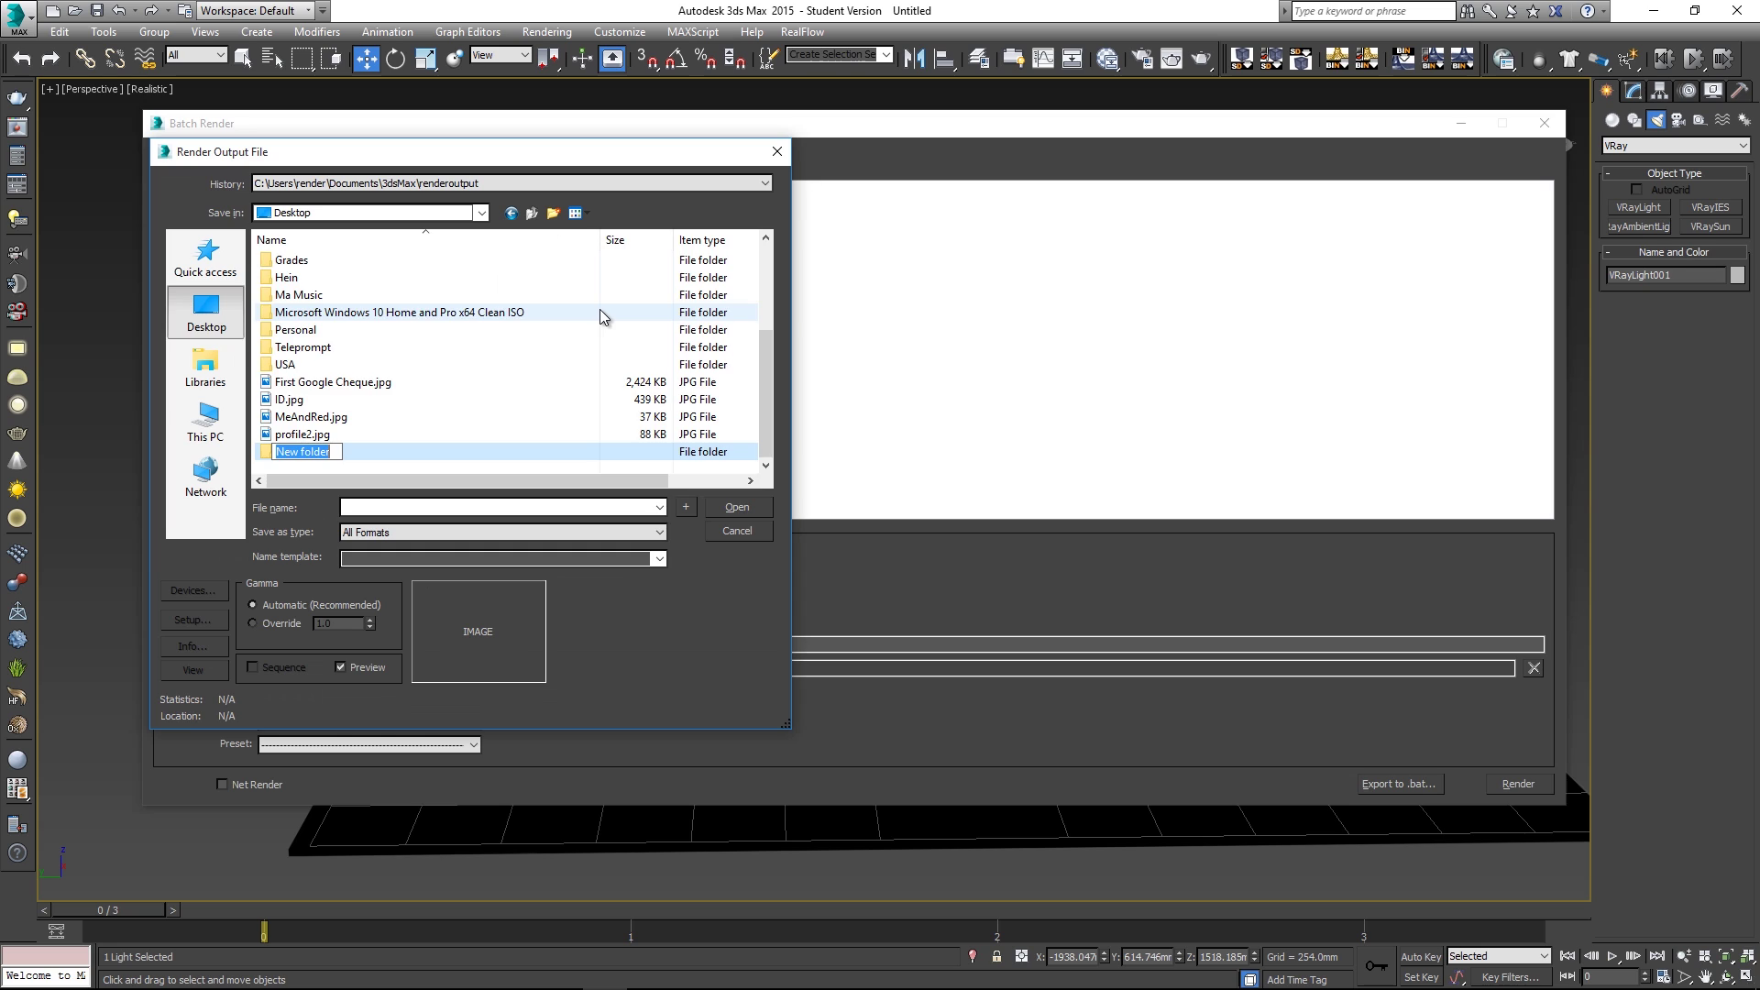
pyautogui.write('Tutorial')
pyautogui.press('Return')
pyautogui.press('Return')
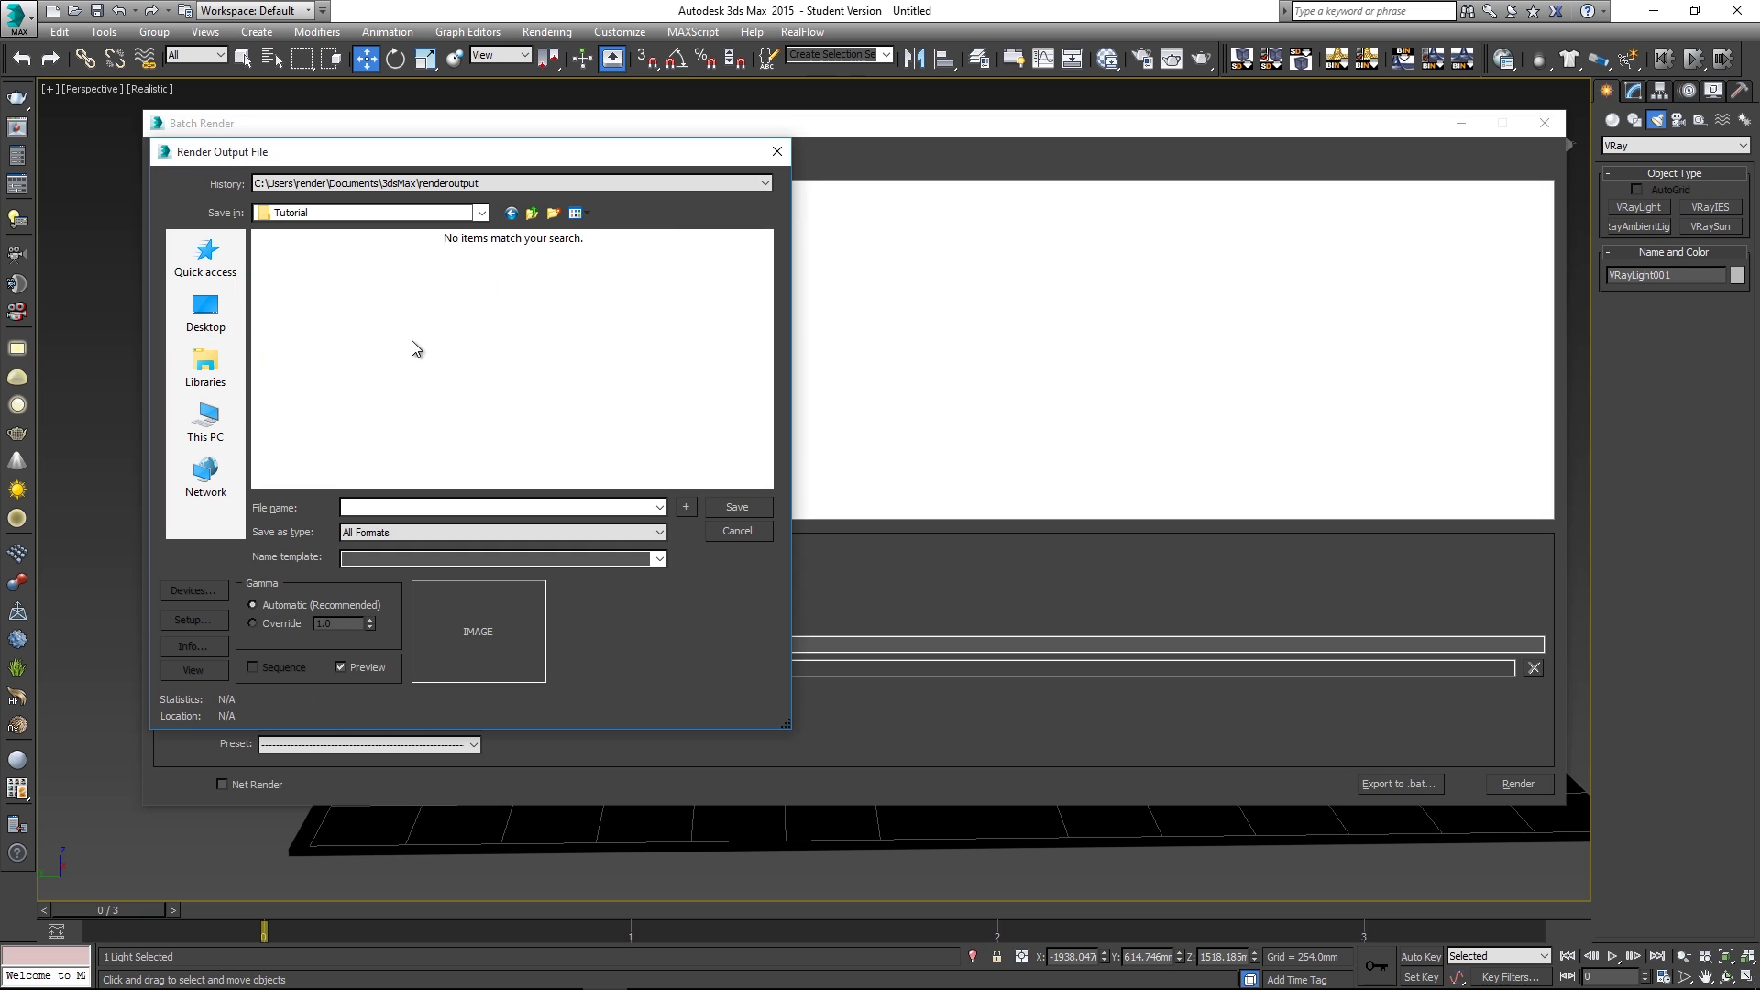
pyautogui.click(554, 220)
pyautogui.write('Shot1')
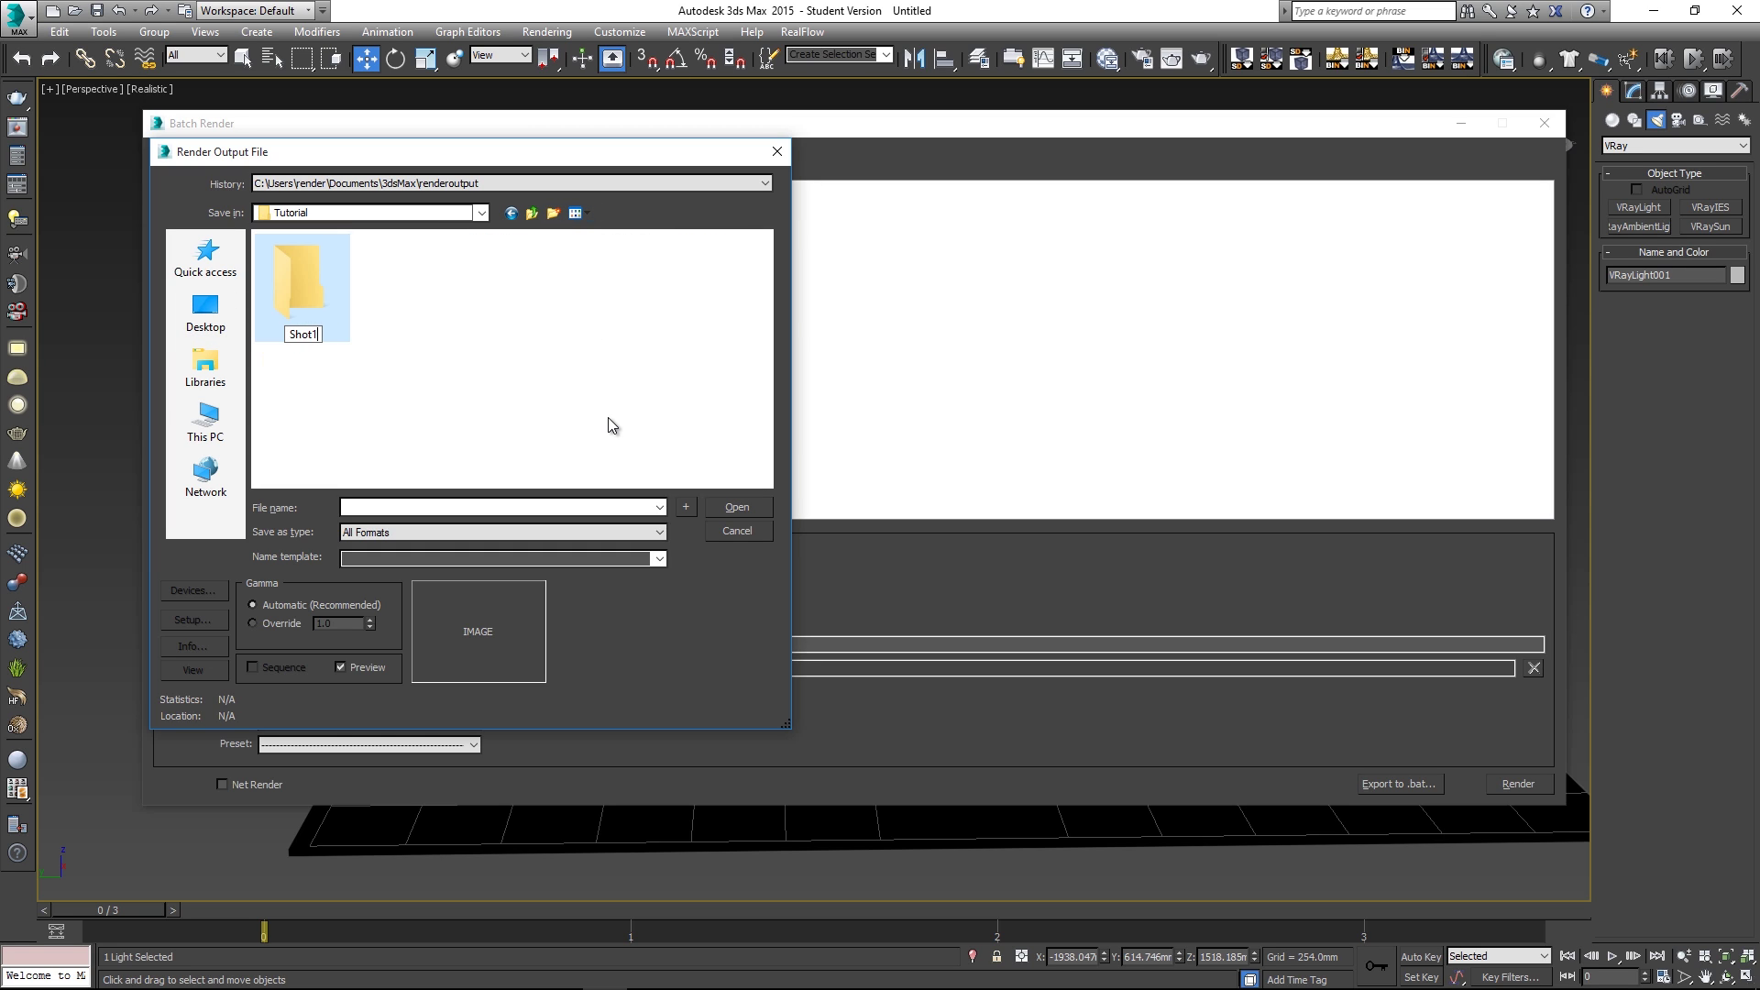
pyautogui.doubleClick(306, 306)
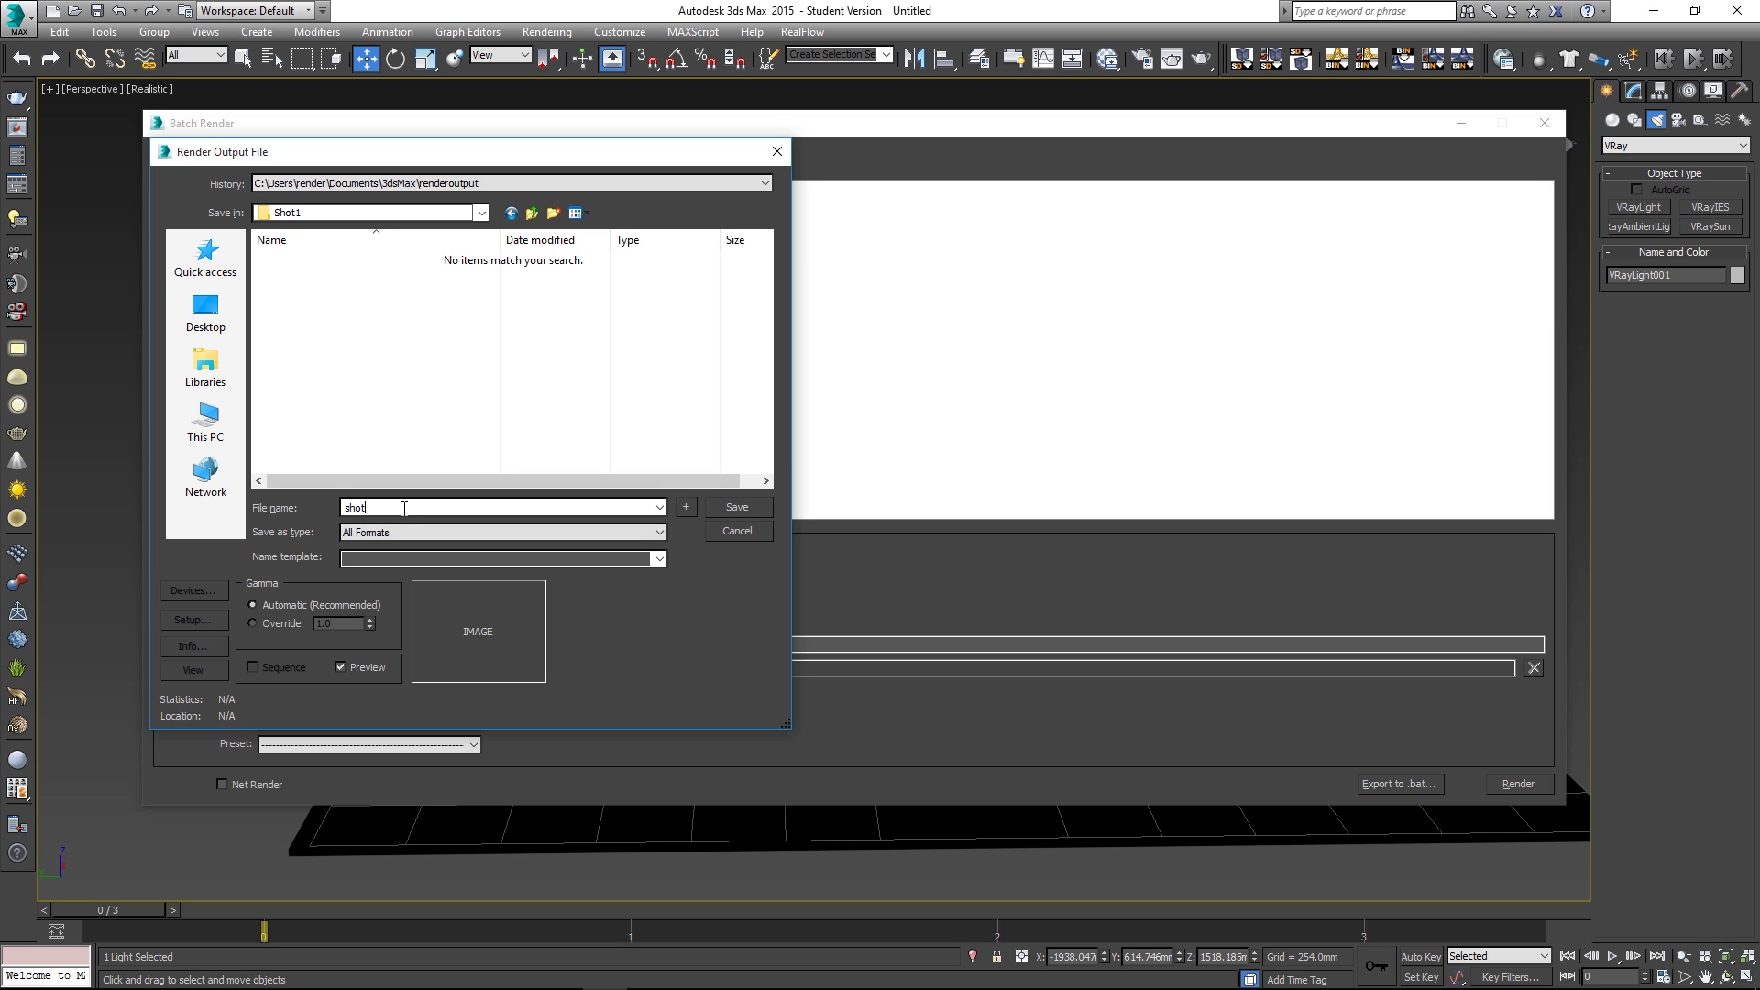
# Save the output as PNG file shot1 and accept the PNG configuration
pyautogui.click(378, 536)
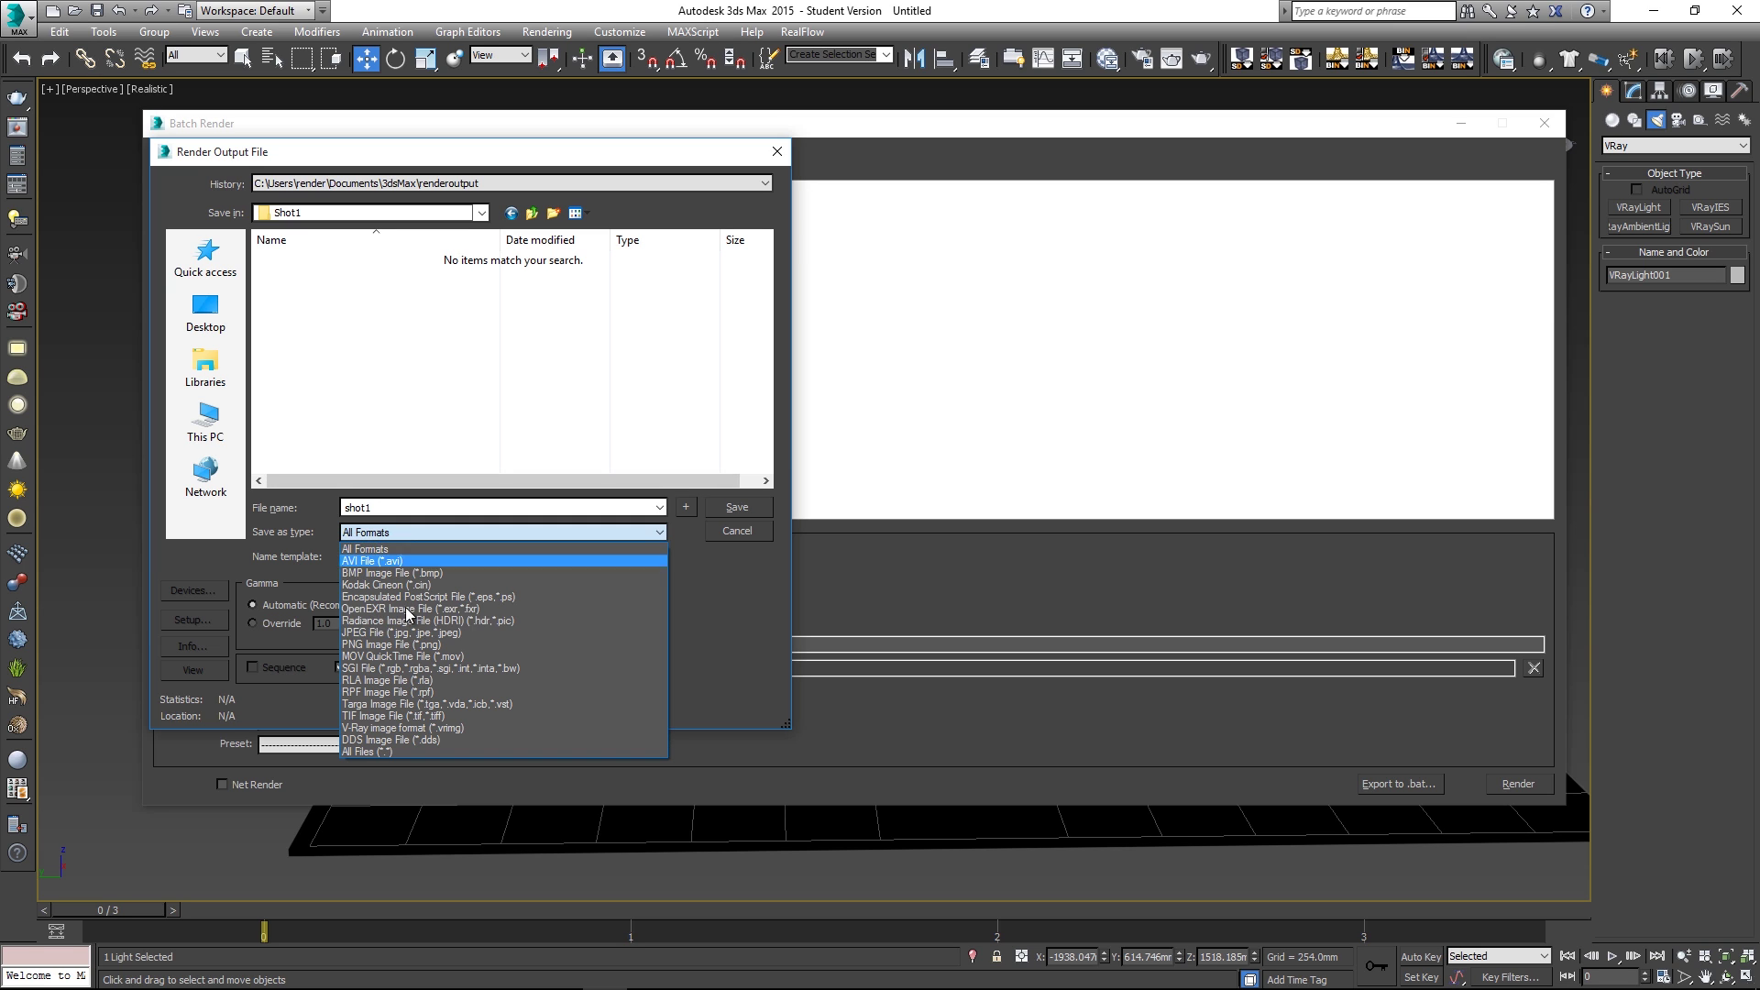
pyautogui.click(374, 647)
pyautogui.click(738, 507)
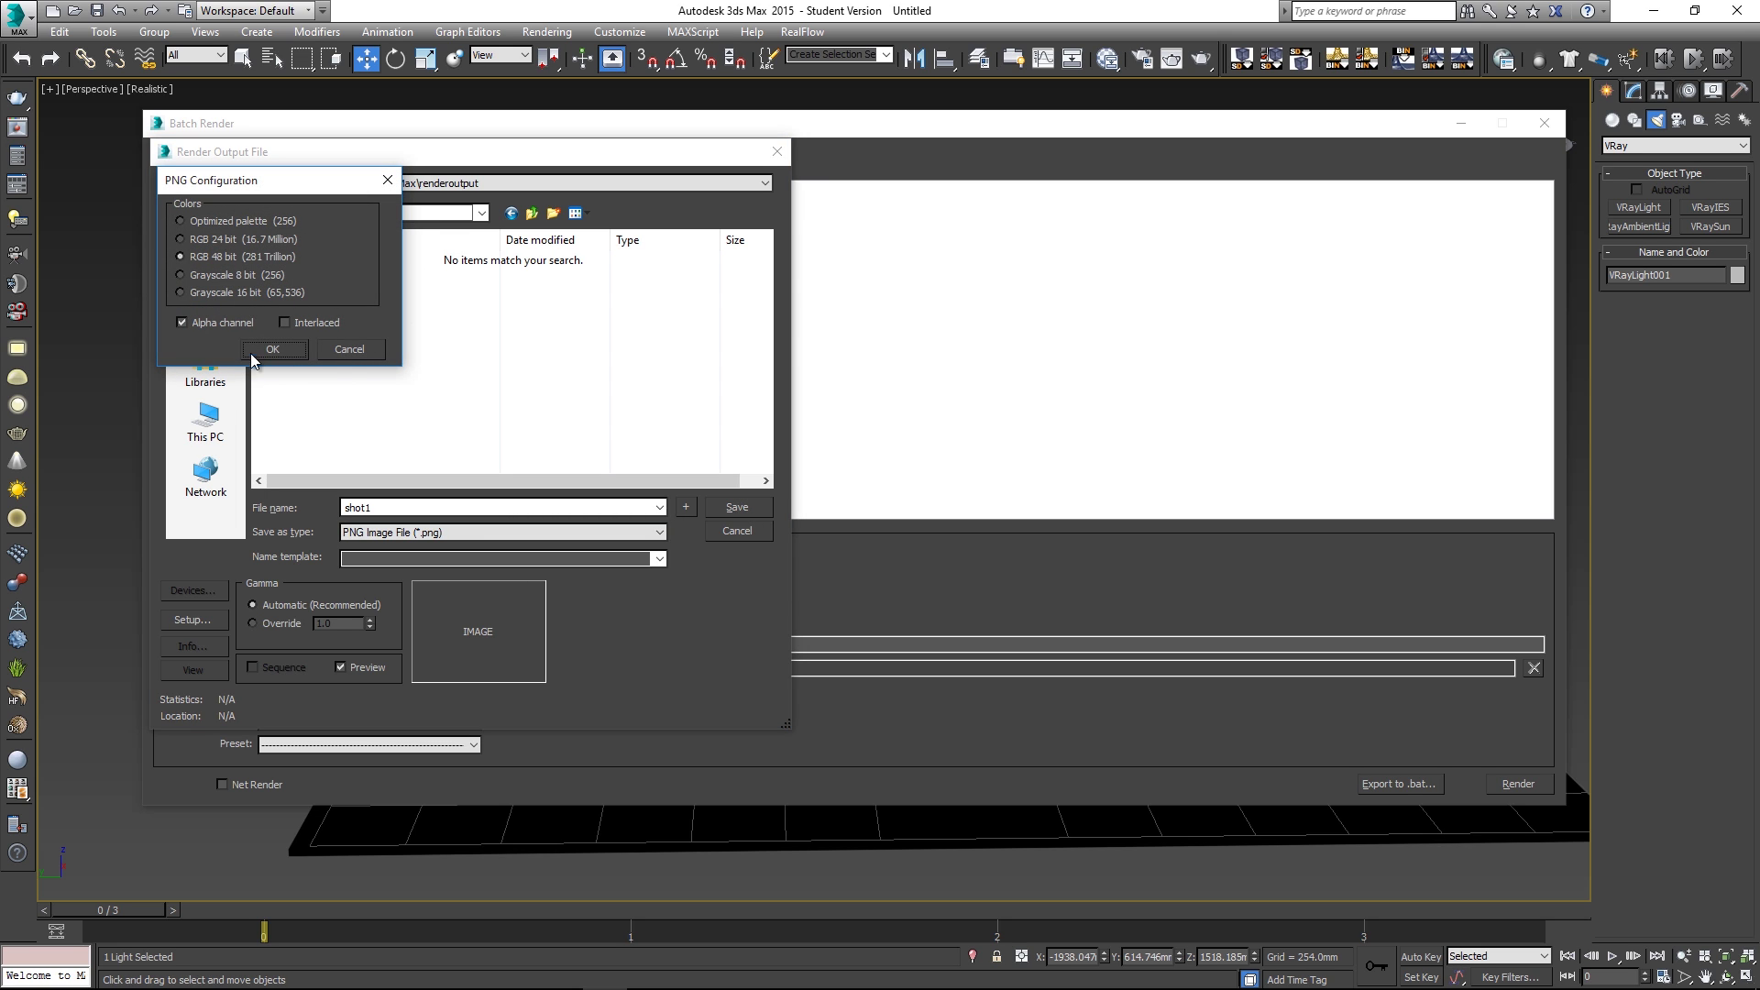
pyautogui.click(276, 349)
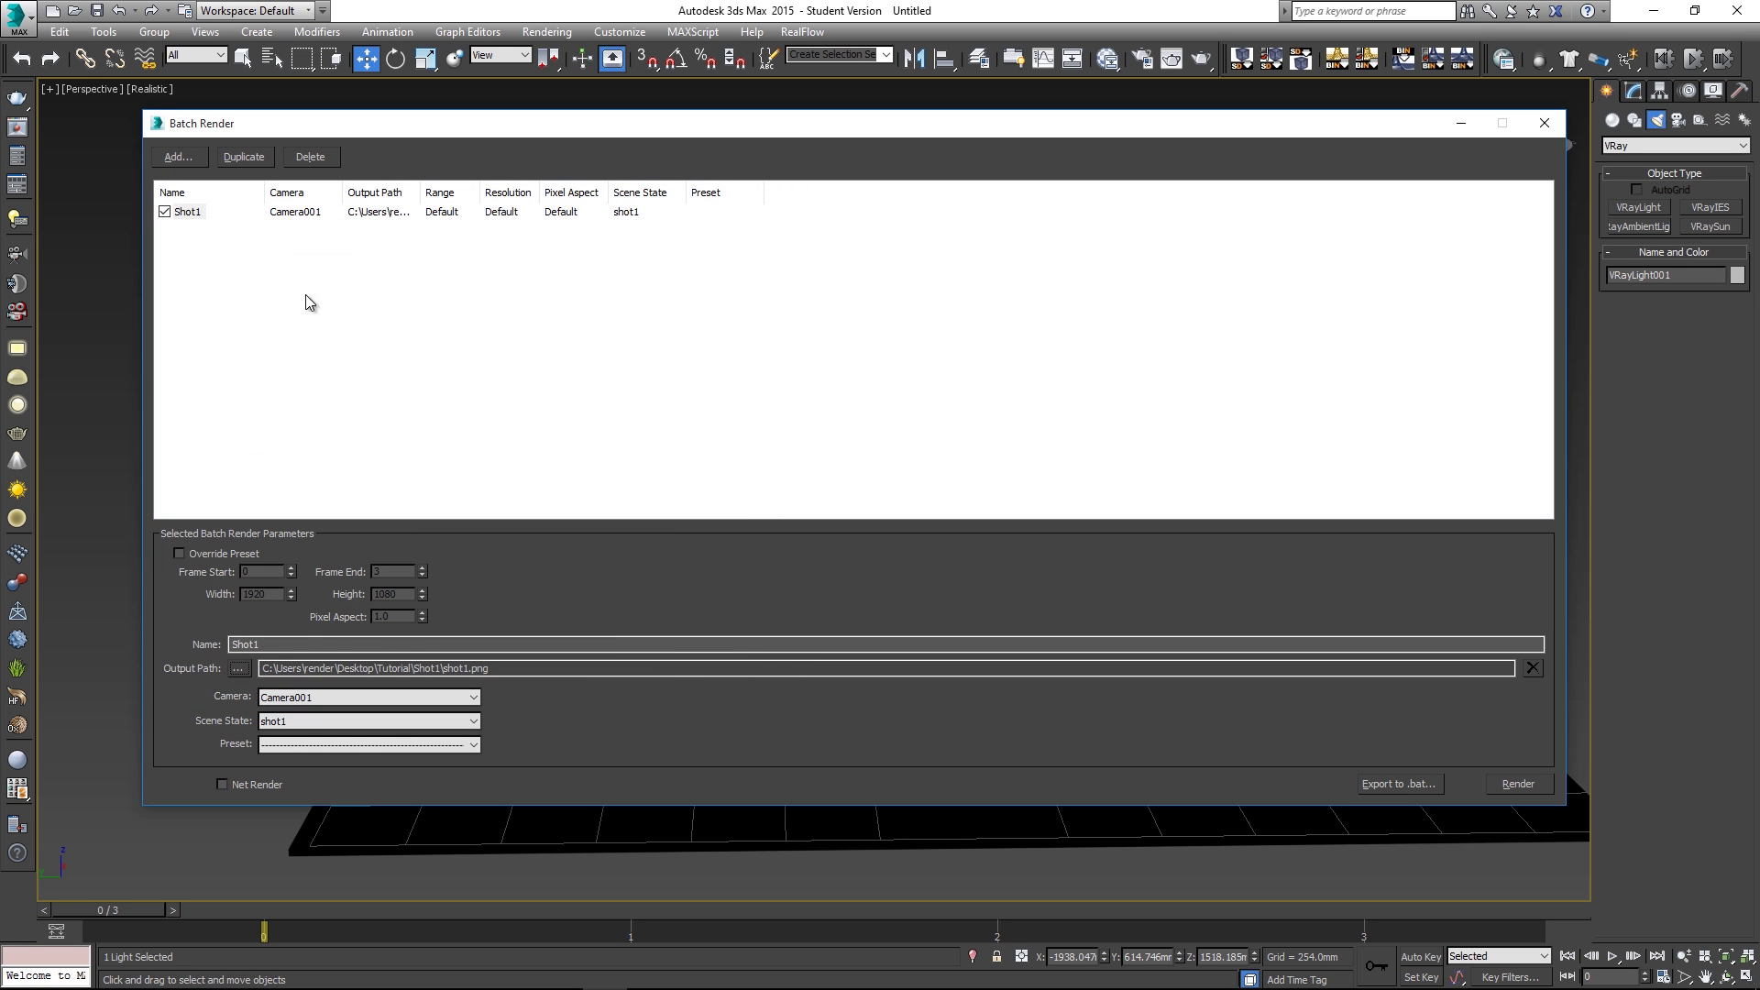
# Widen the Output Path column and add a new batch job renamed from View02 to 'shot2'
pyautogui.moveTo(420, 188); pyautogui.dragTo(657, 196)
pyautogui.click(585, 292)
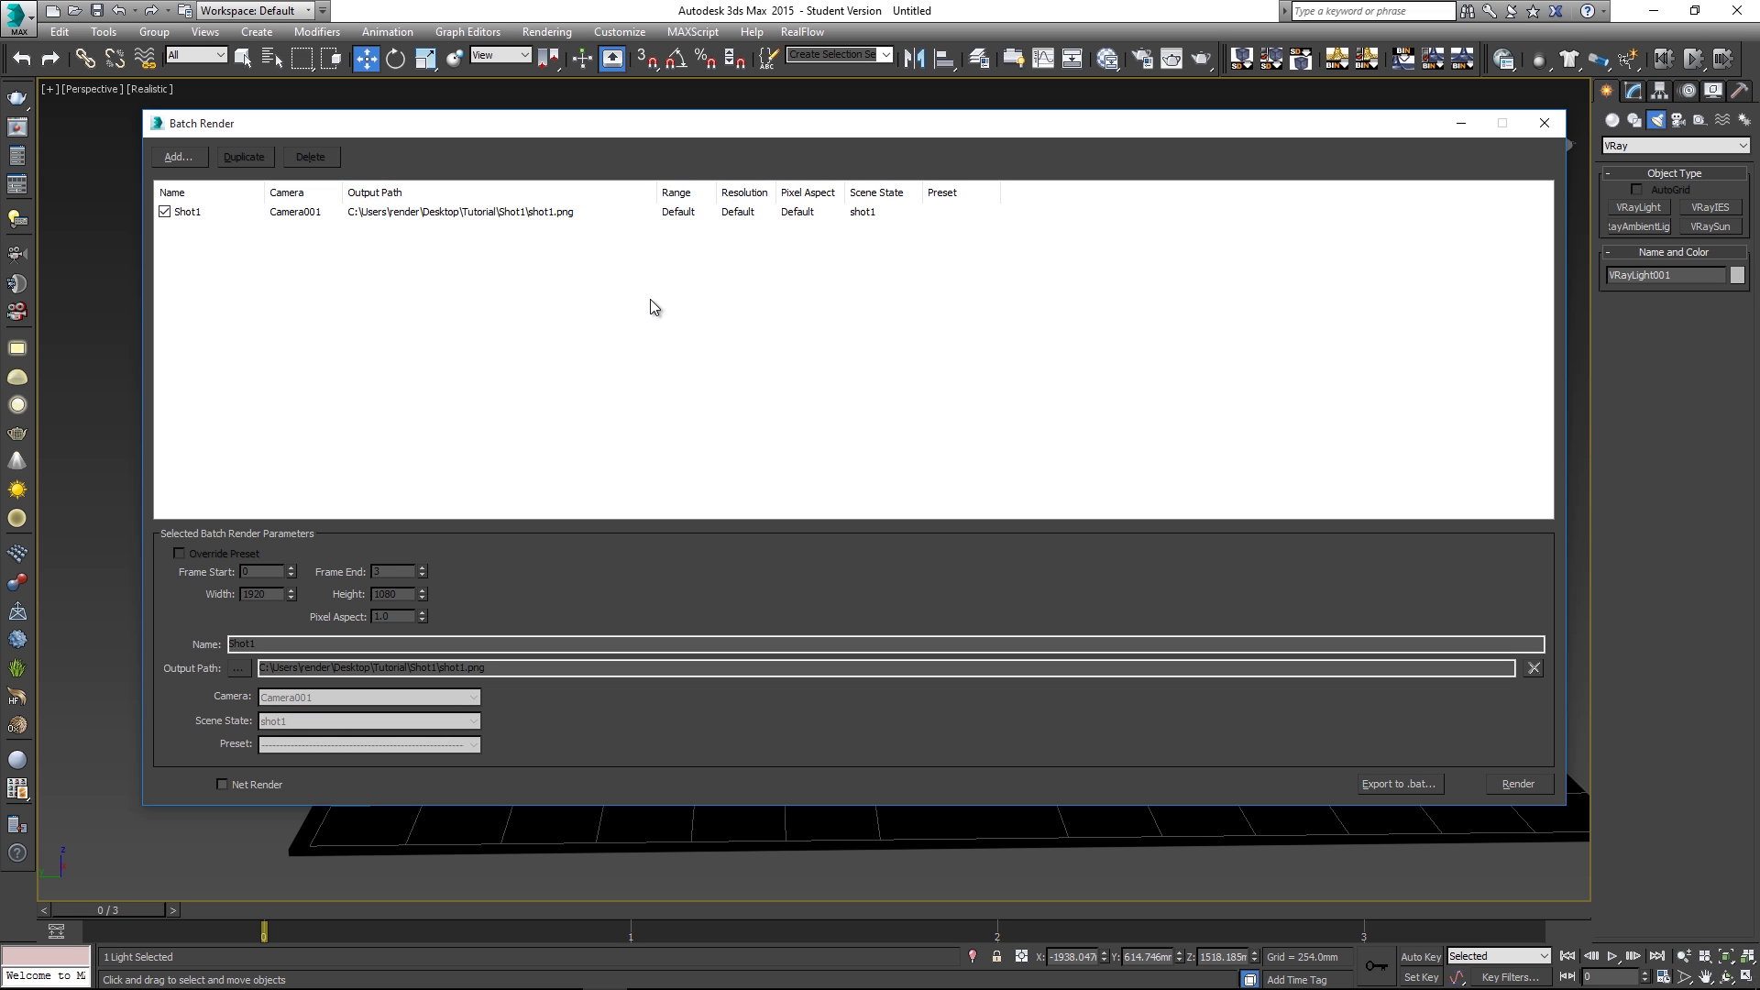
pyautogui.click(178, 157)
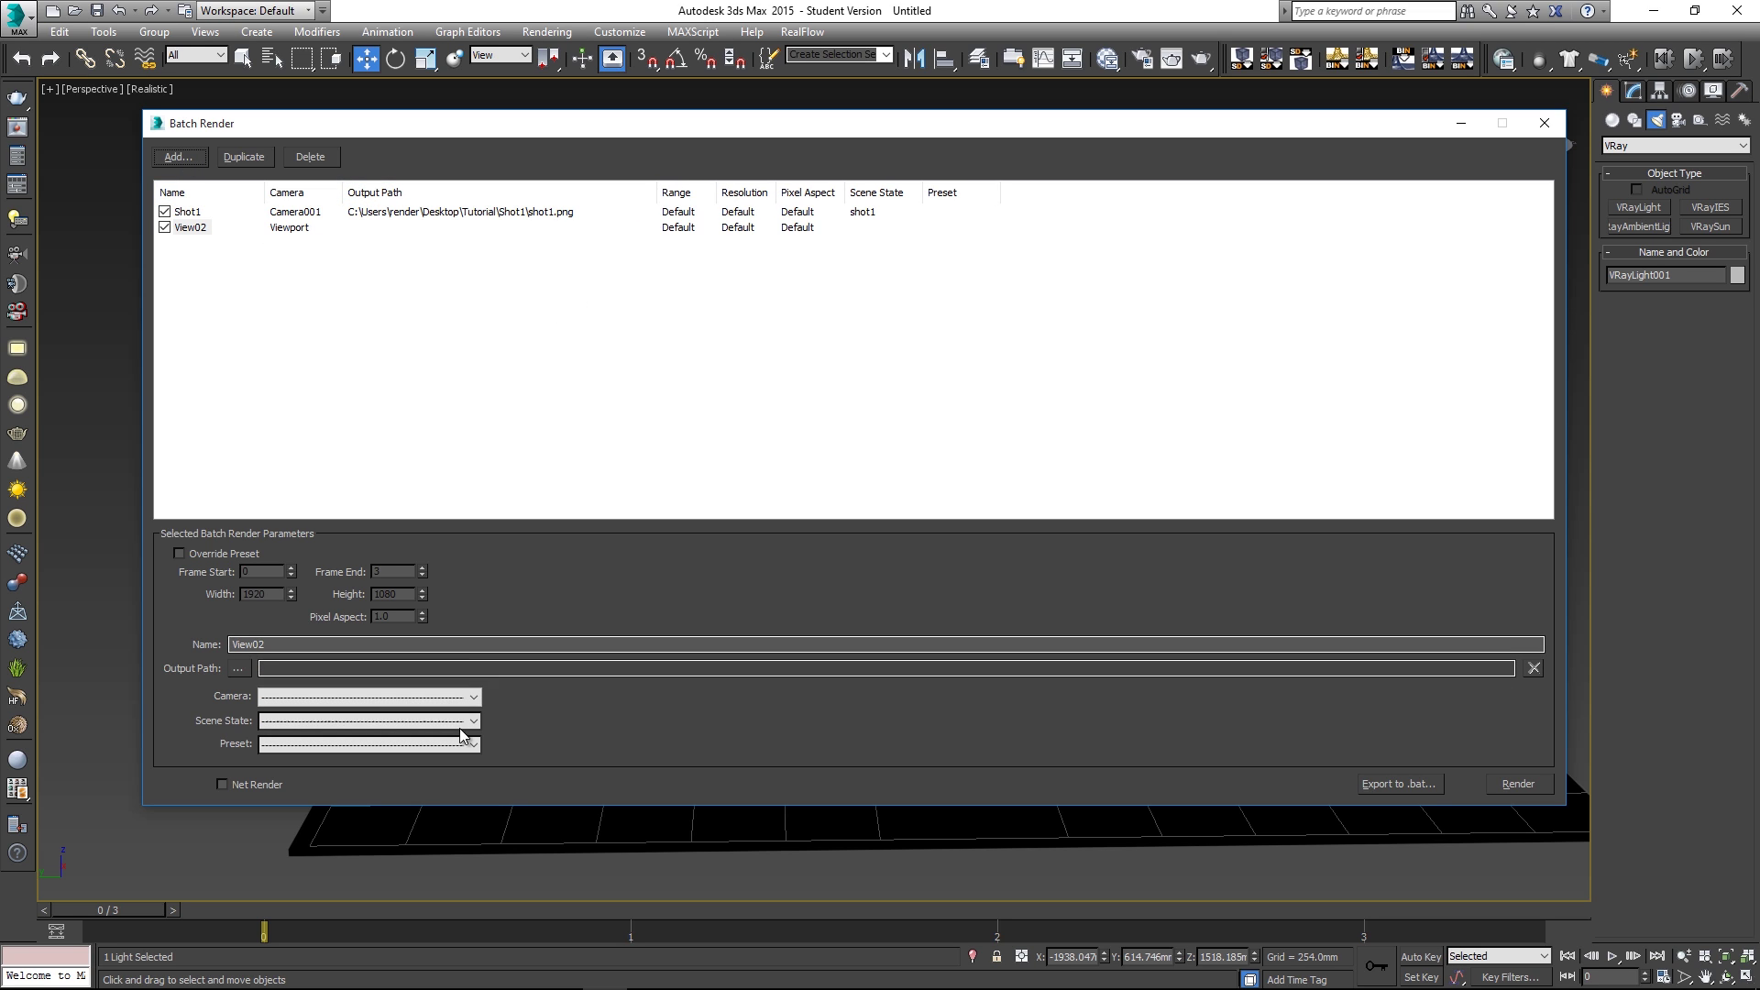
pyautogui.moveTo(271, 644); pyautogui.dragTo(169, 634)
pyautogui.write('shot2')
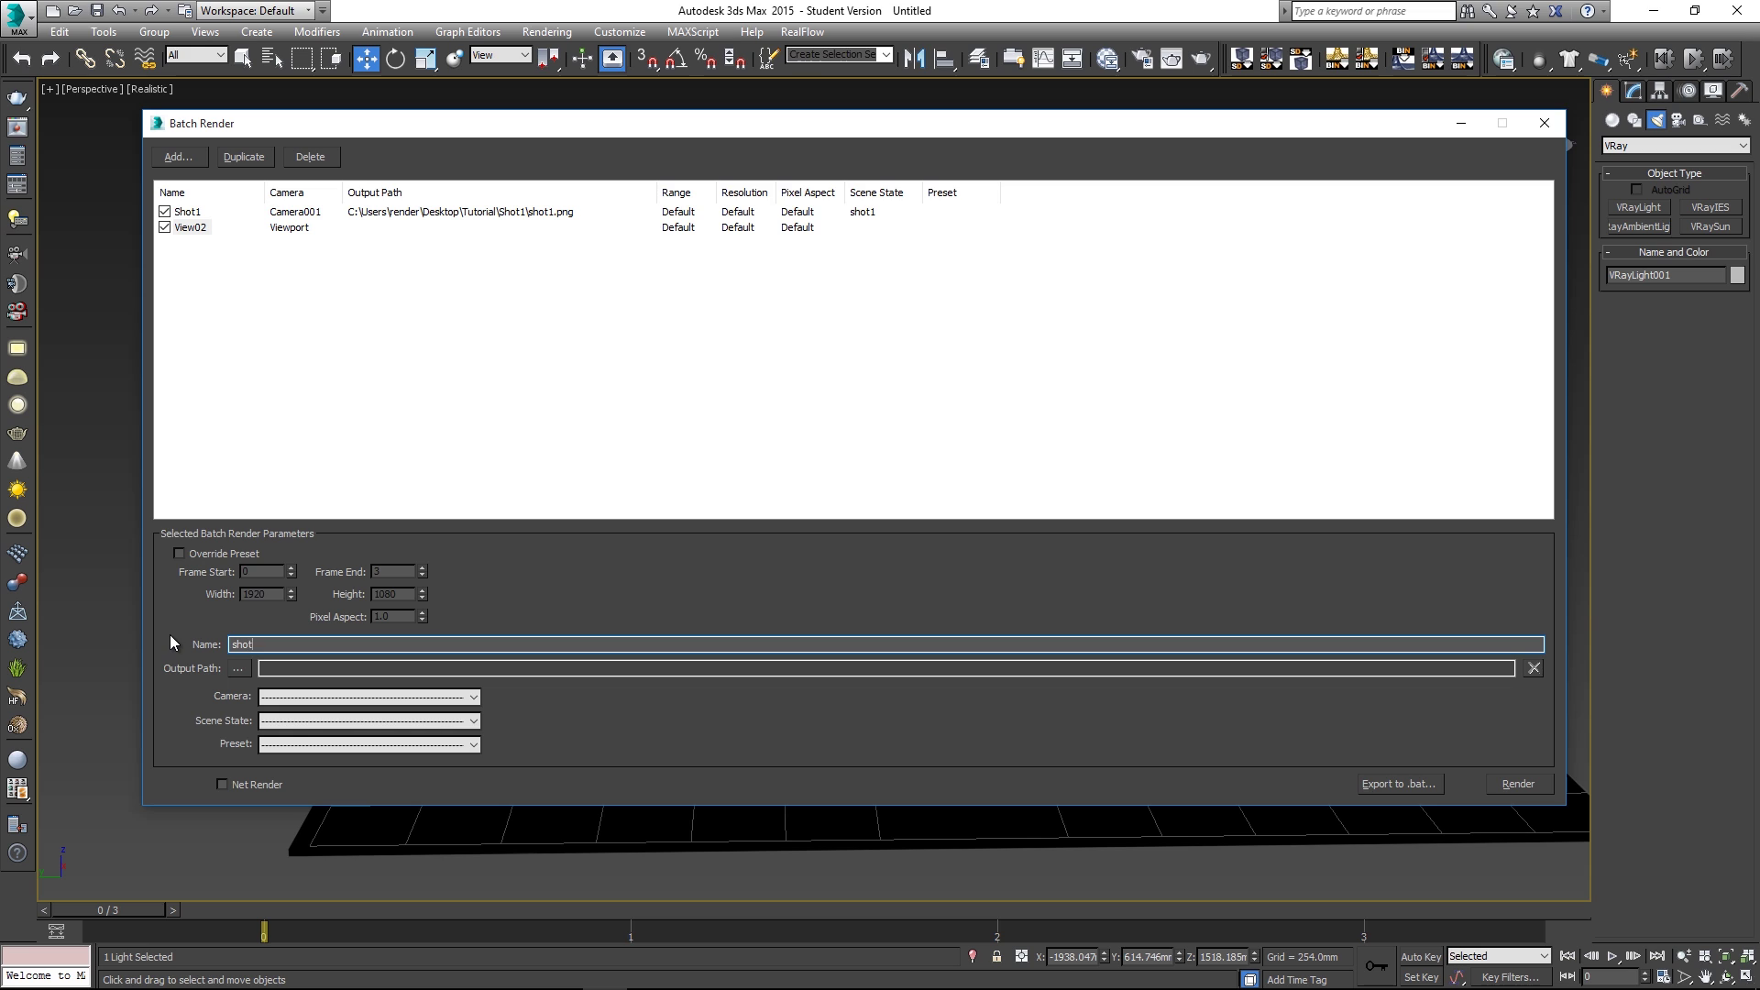
# Give the shot2 job Camera001 and scene state shot2, then open its output-file browser
pyautogui.click(294, 697)
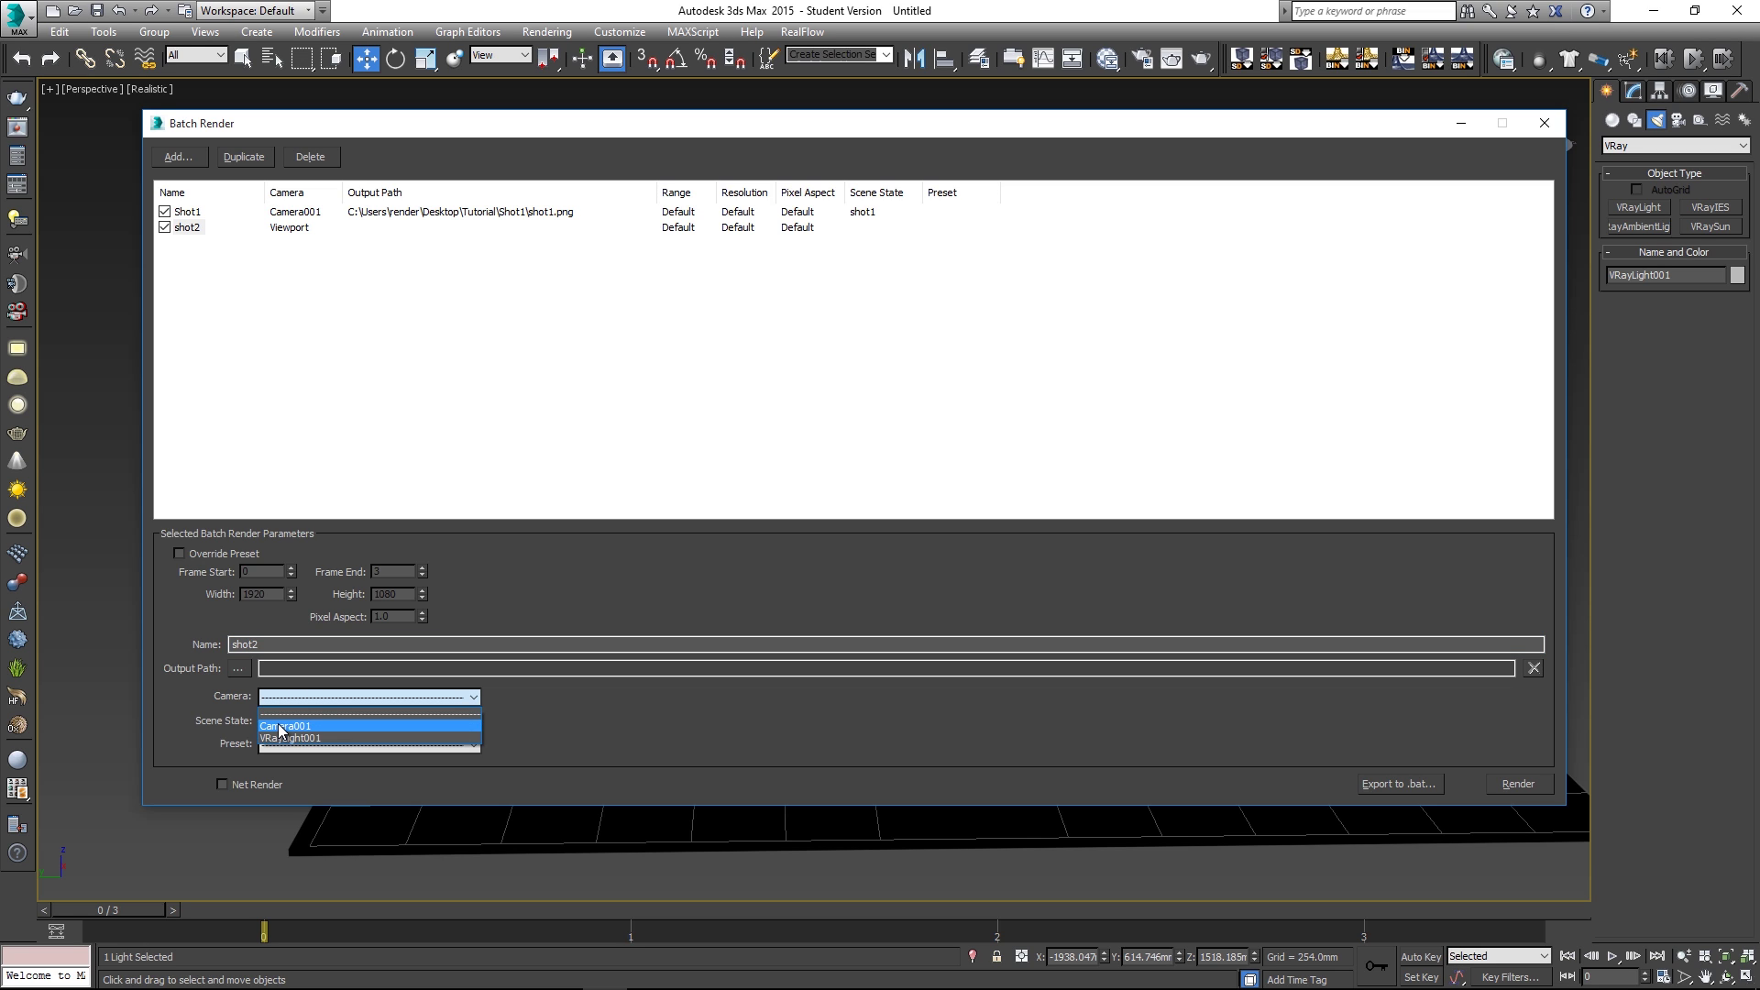
pyautogui.click(295, 726)
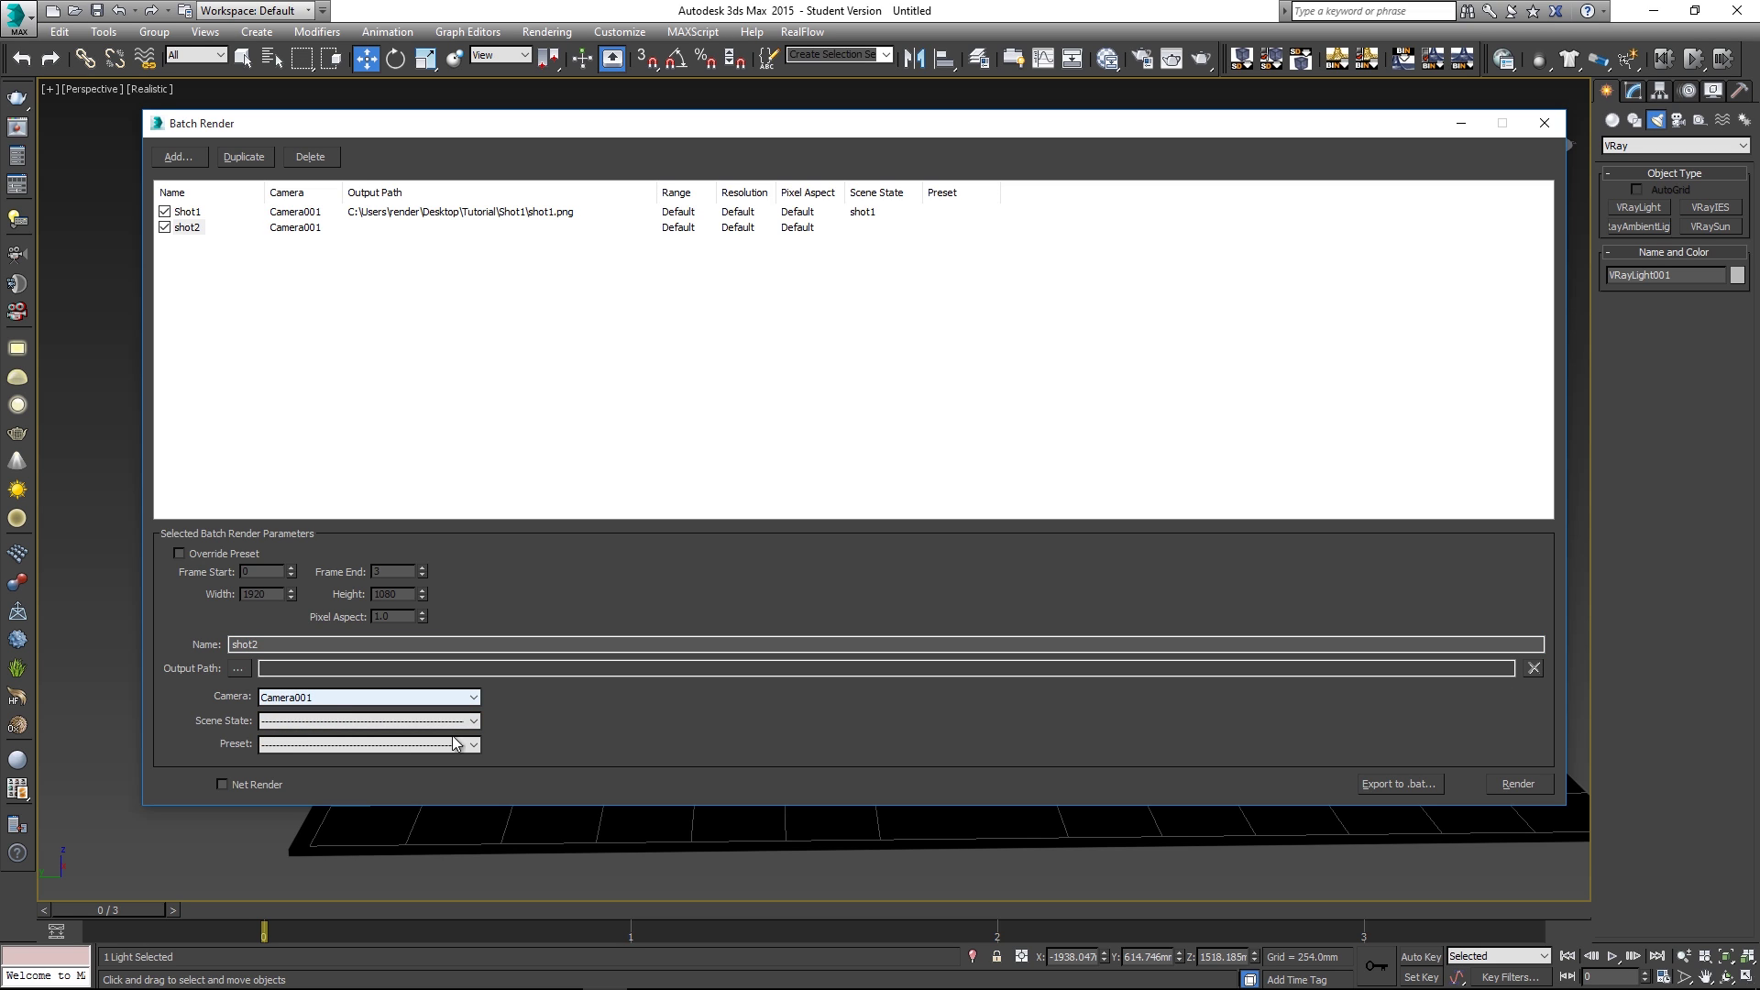
pyautogui.click(275, 722)
pyautogui.click(281, 762)
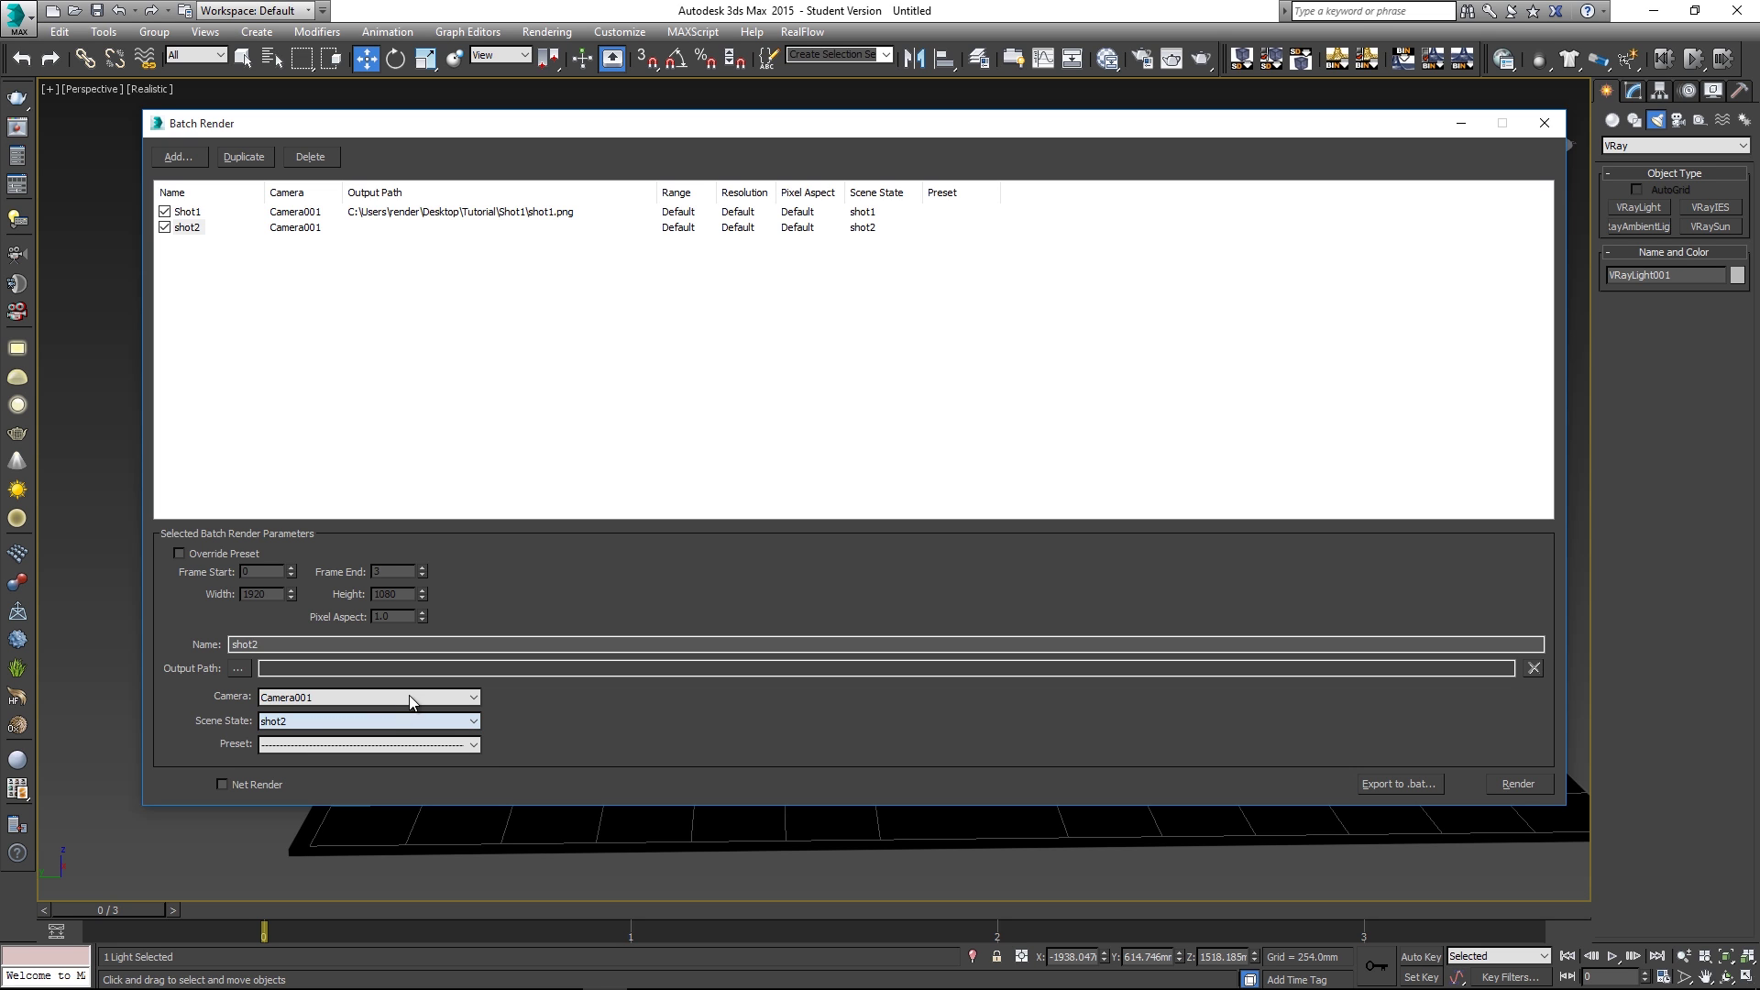
pyautogui.click(237, 667)
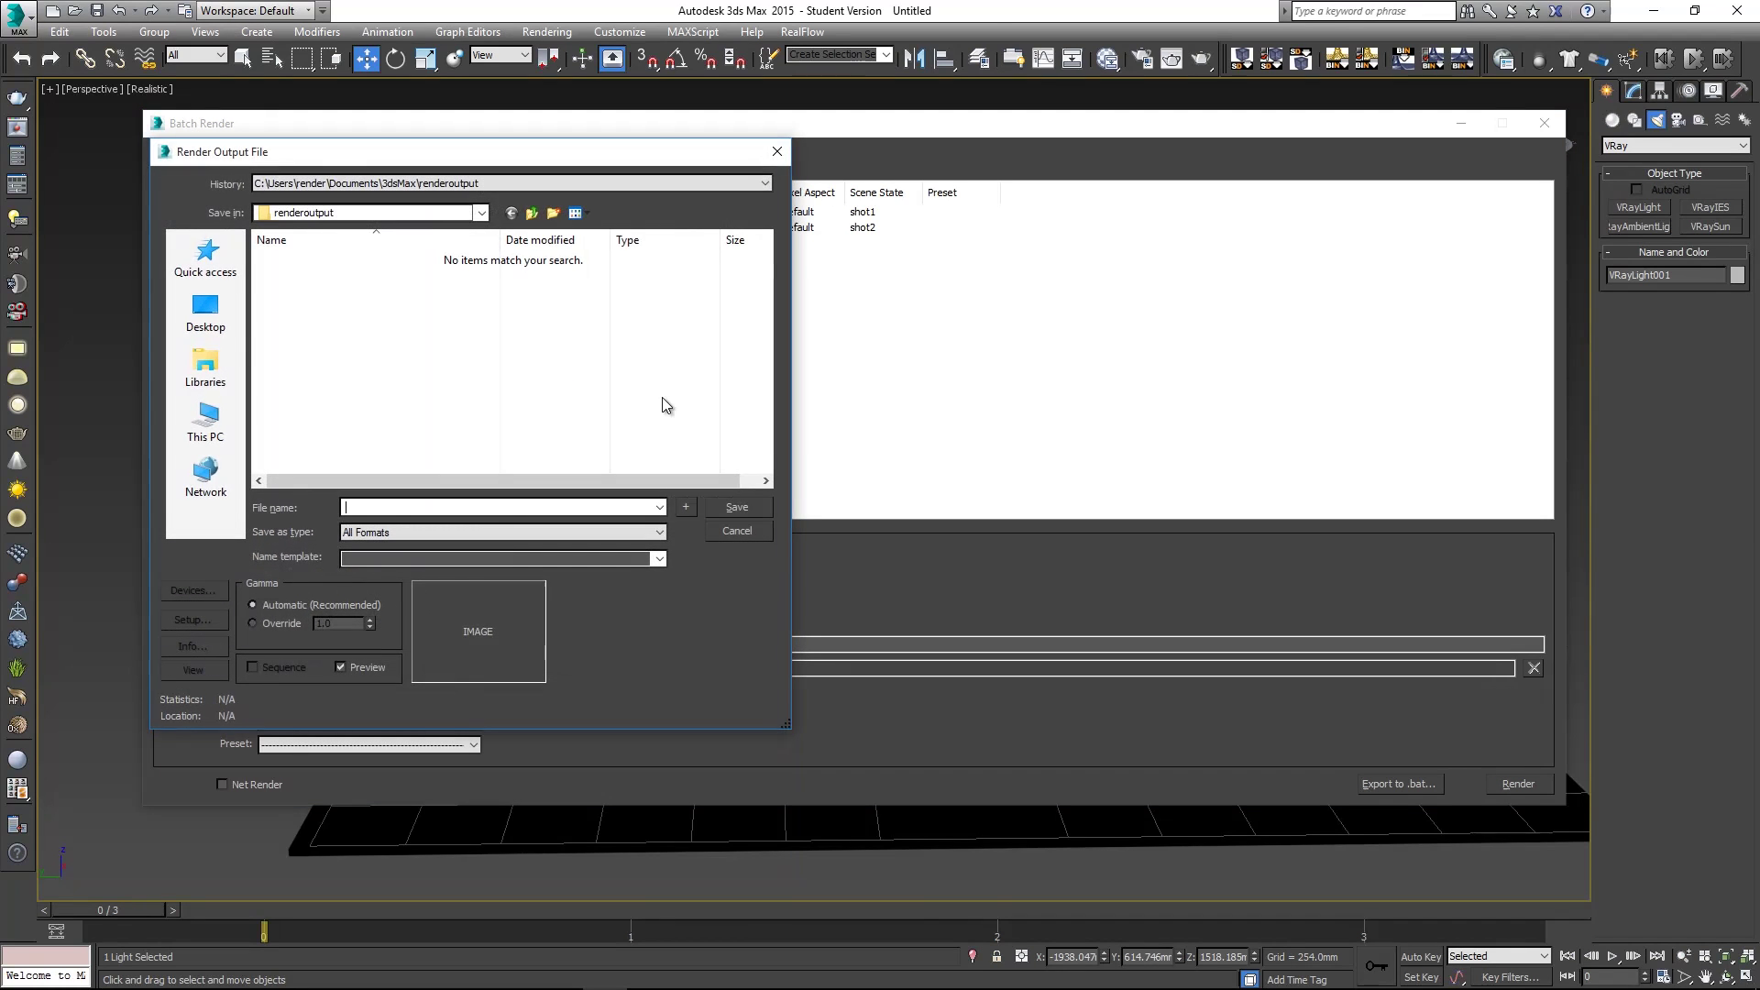
# Create a new folder named shot2 inside Desktop\Tutorial
pyautogui.click(205, 311)
pyautogui.scroll(-3, 367, 431)
pyautogui.doubleClick(294, 364)
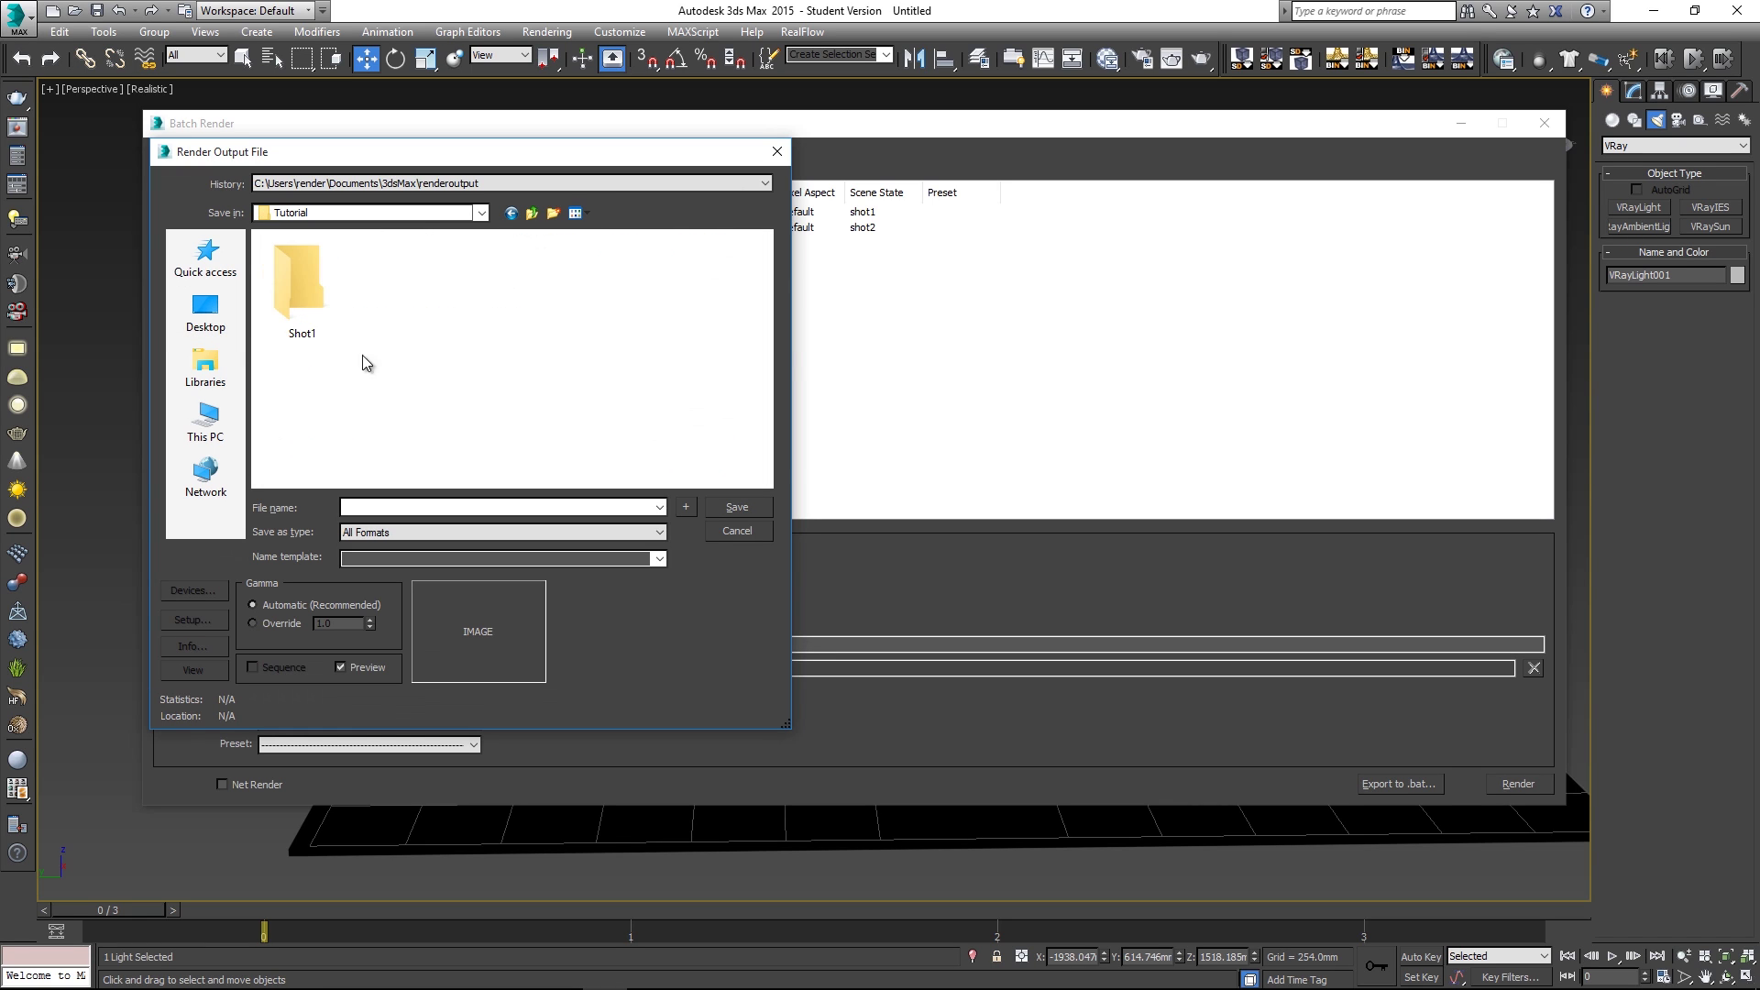
pyautogui.click(554, 213)
pyautogui.write('shot2')
pyautogui.press('Return')
# Save the shot2 output as shot2.png in the shot2 folder, accepting the PNG options
pyautogui.doubleClick(302, 305)
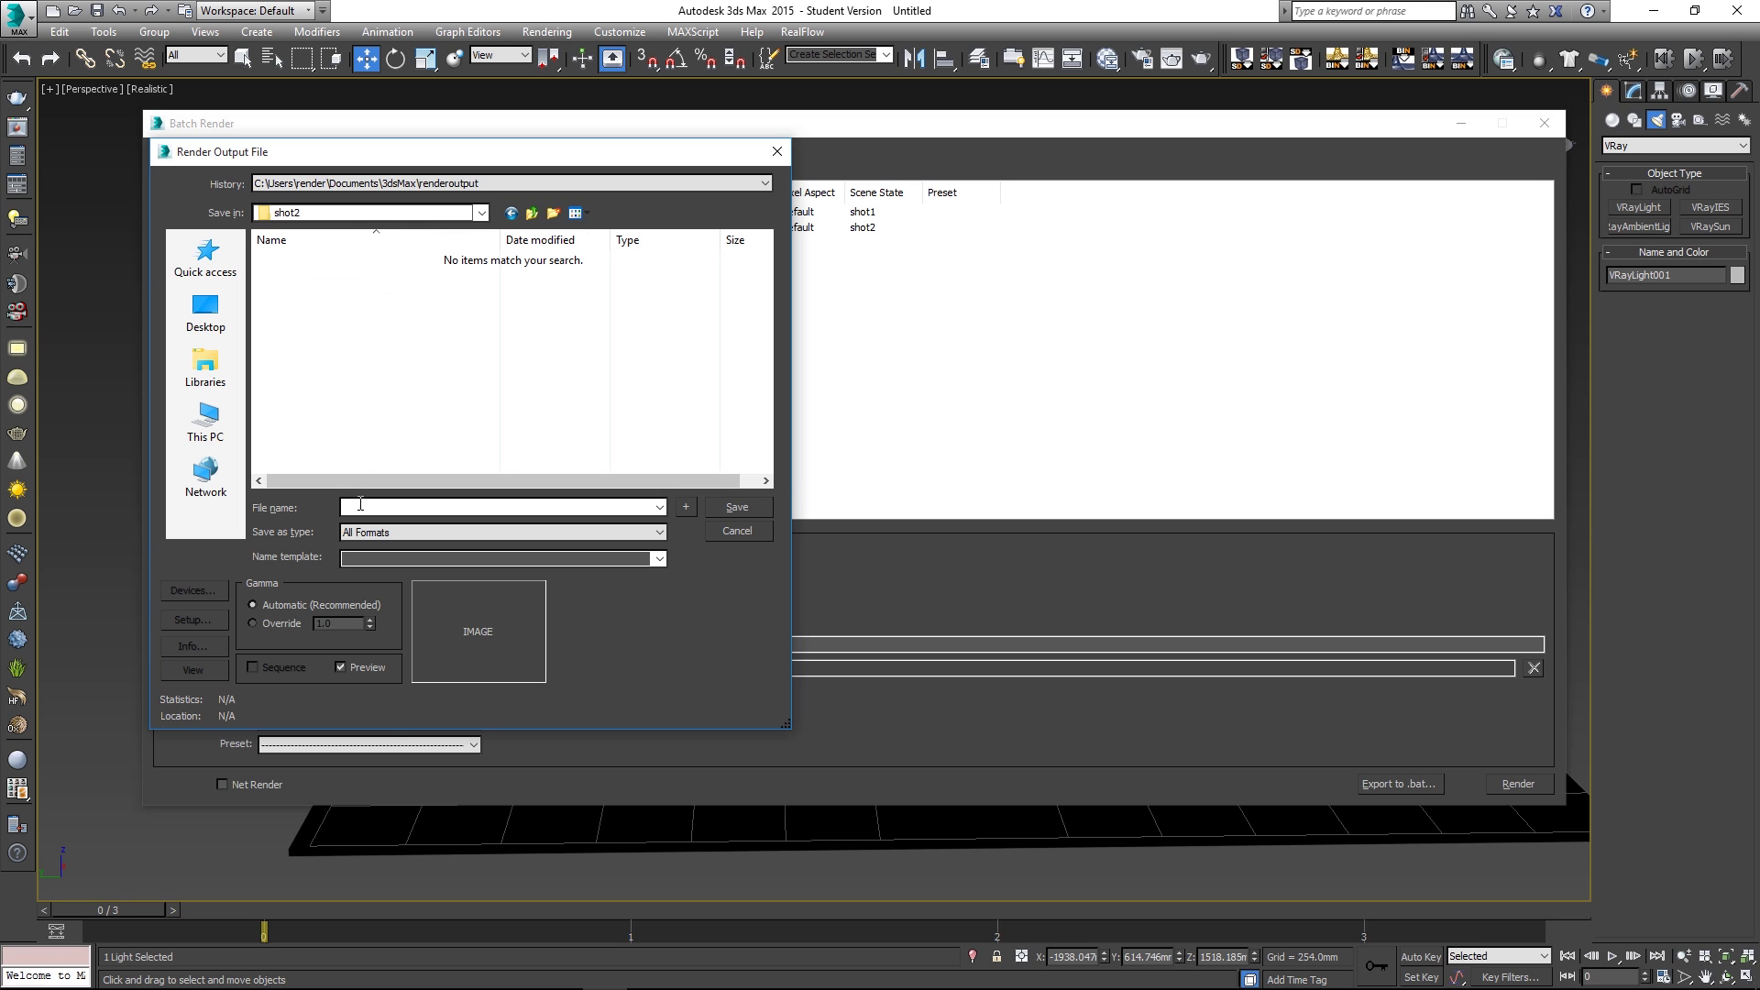
pyautogui.write('shot2')
pyautogui.click(383, 534)
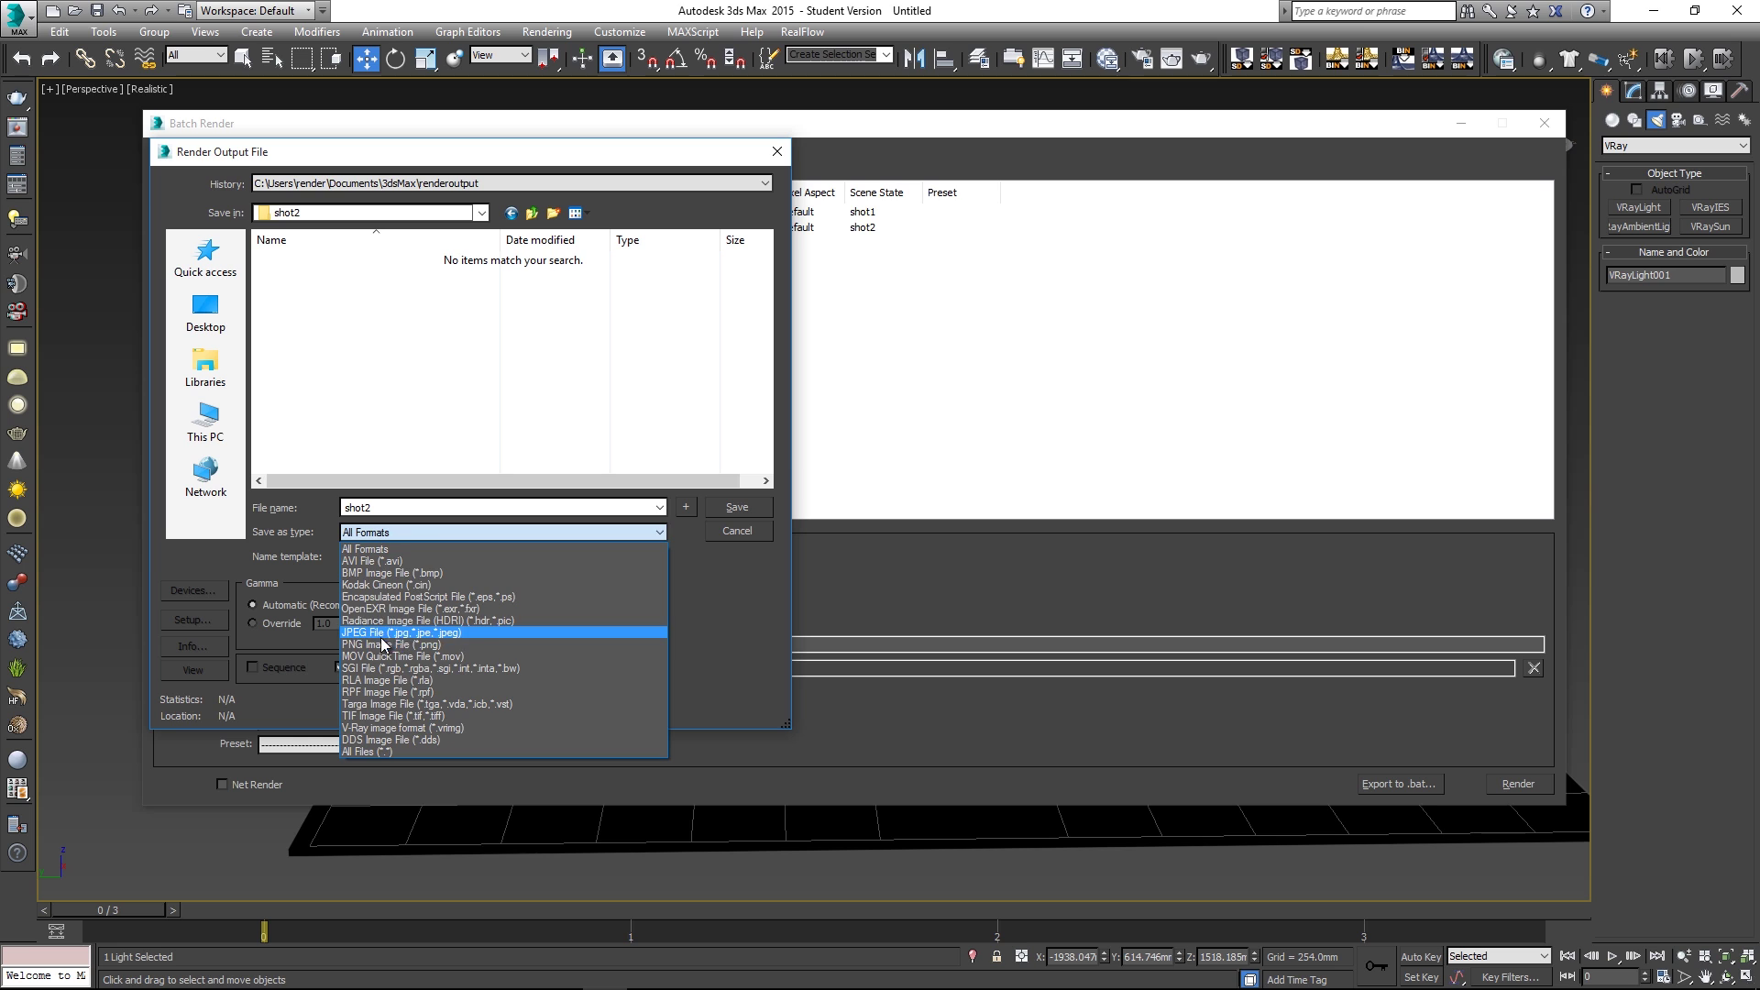
pyautogui.click(502, 650)
pyautogui.click(733, 507)
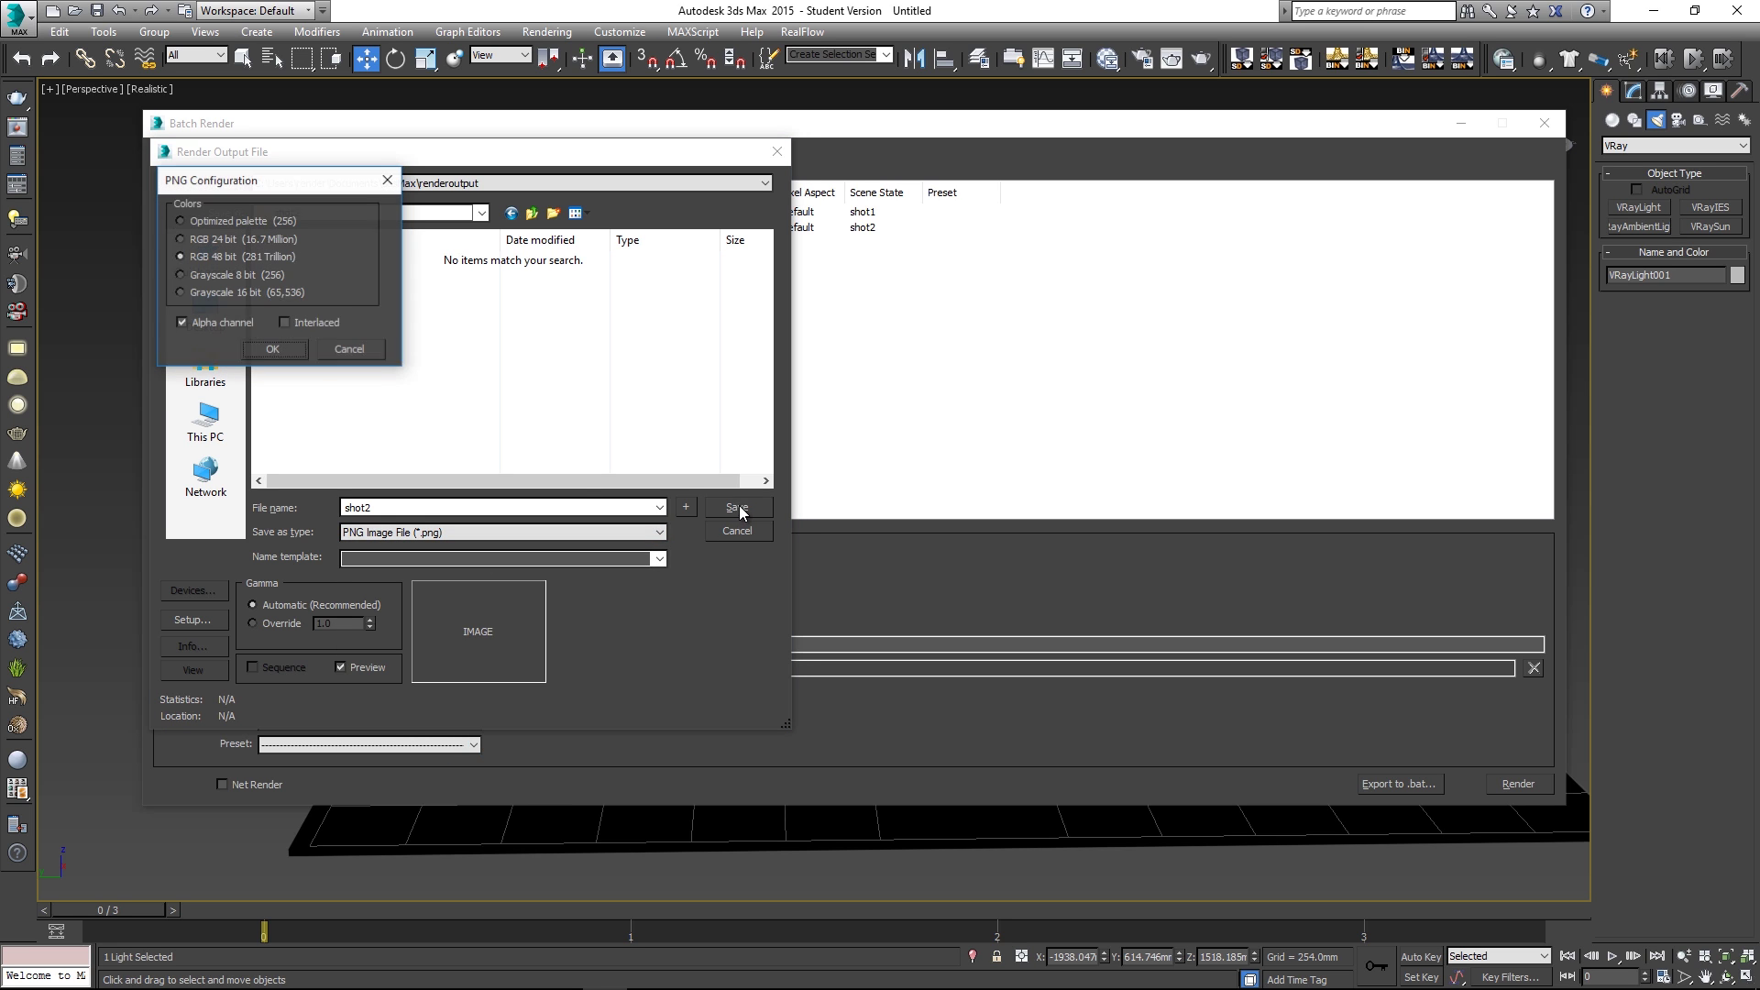
pyautogui.click(274, 350)
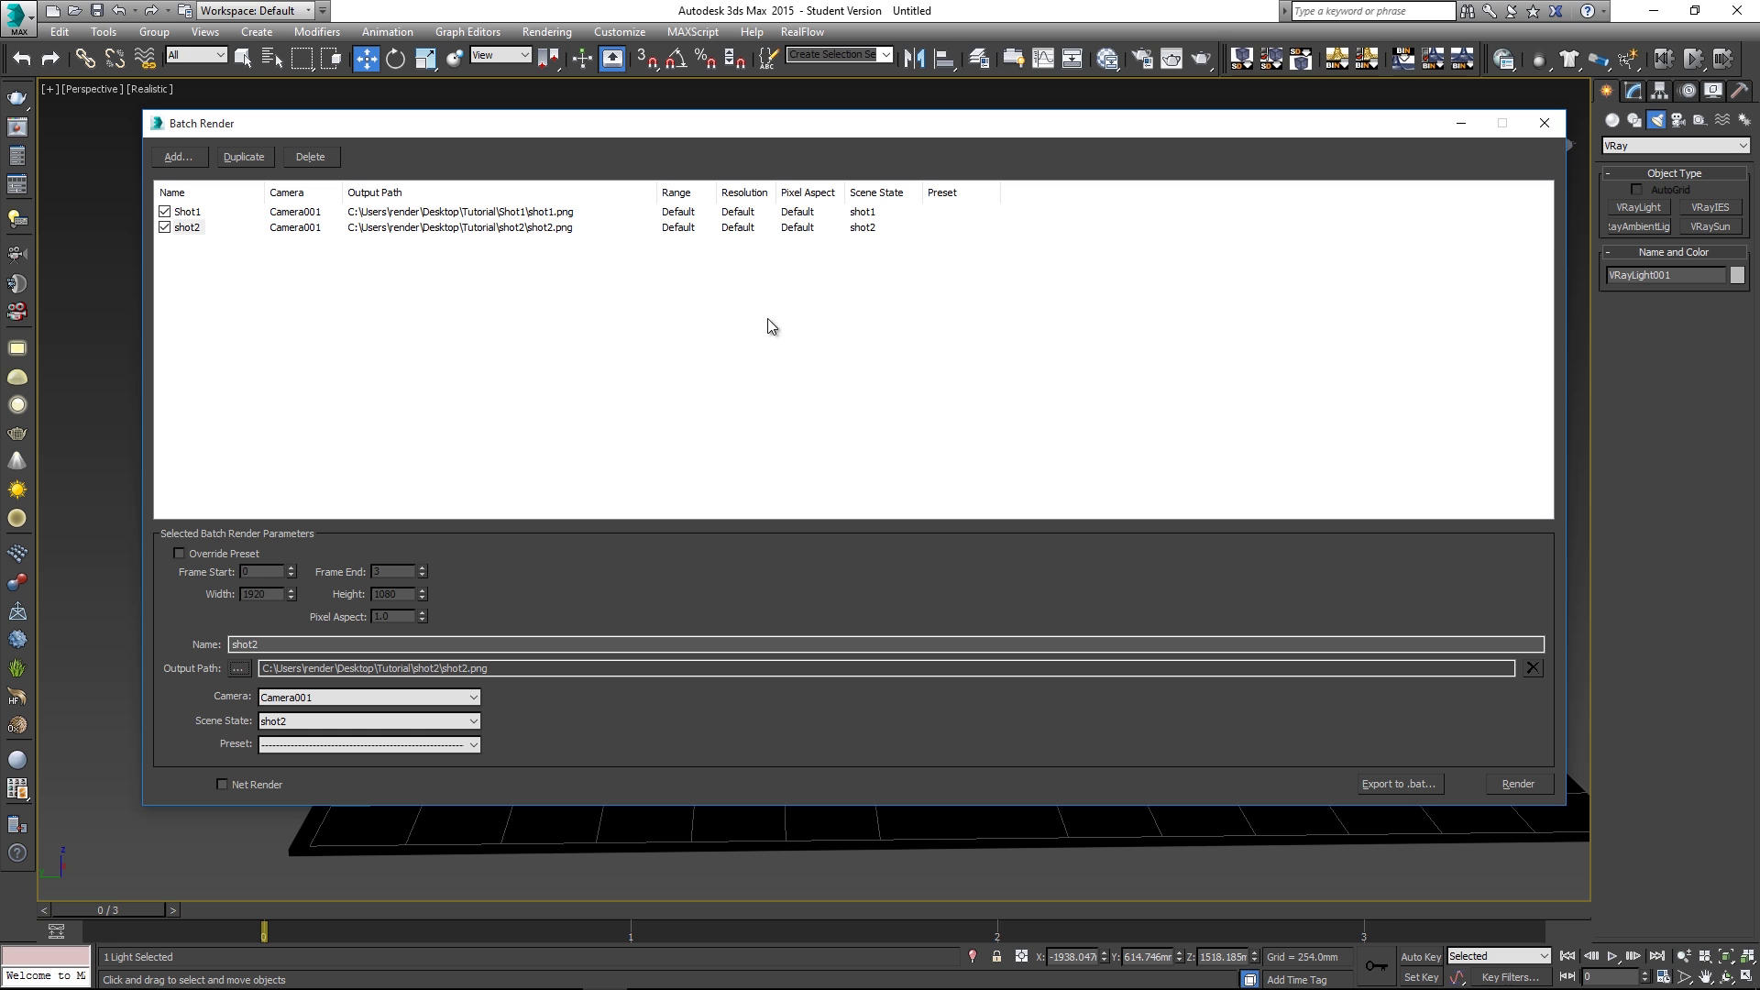
# Render both batch jobs, then close the V-Ray frame buffer and the Batch Render dialog
pyautogui.click(1518, 784)
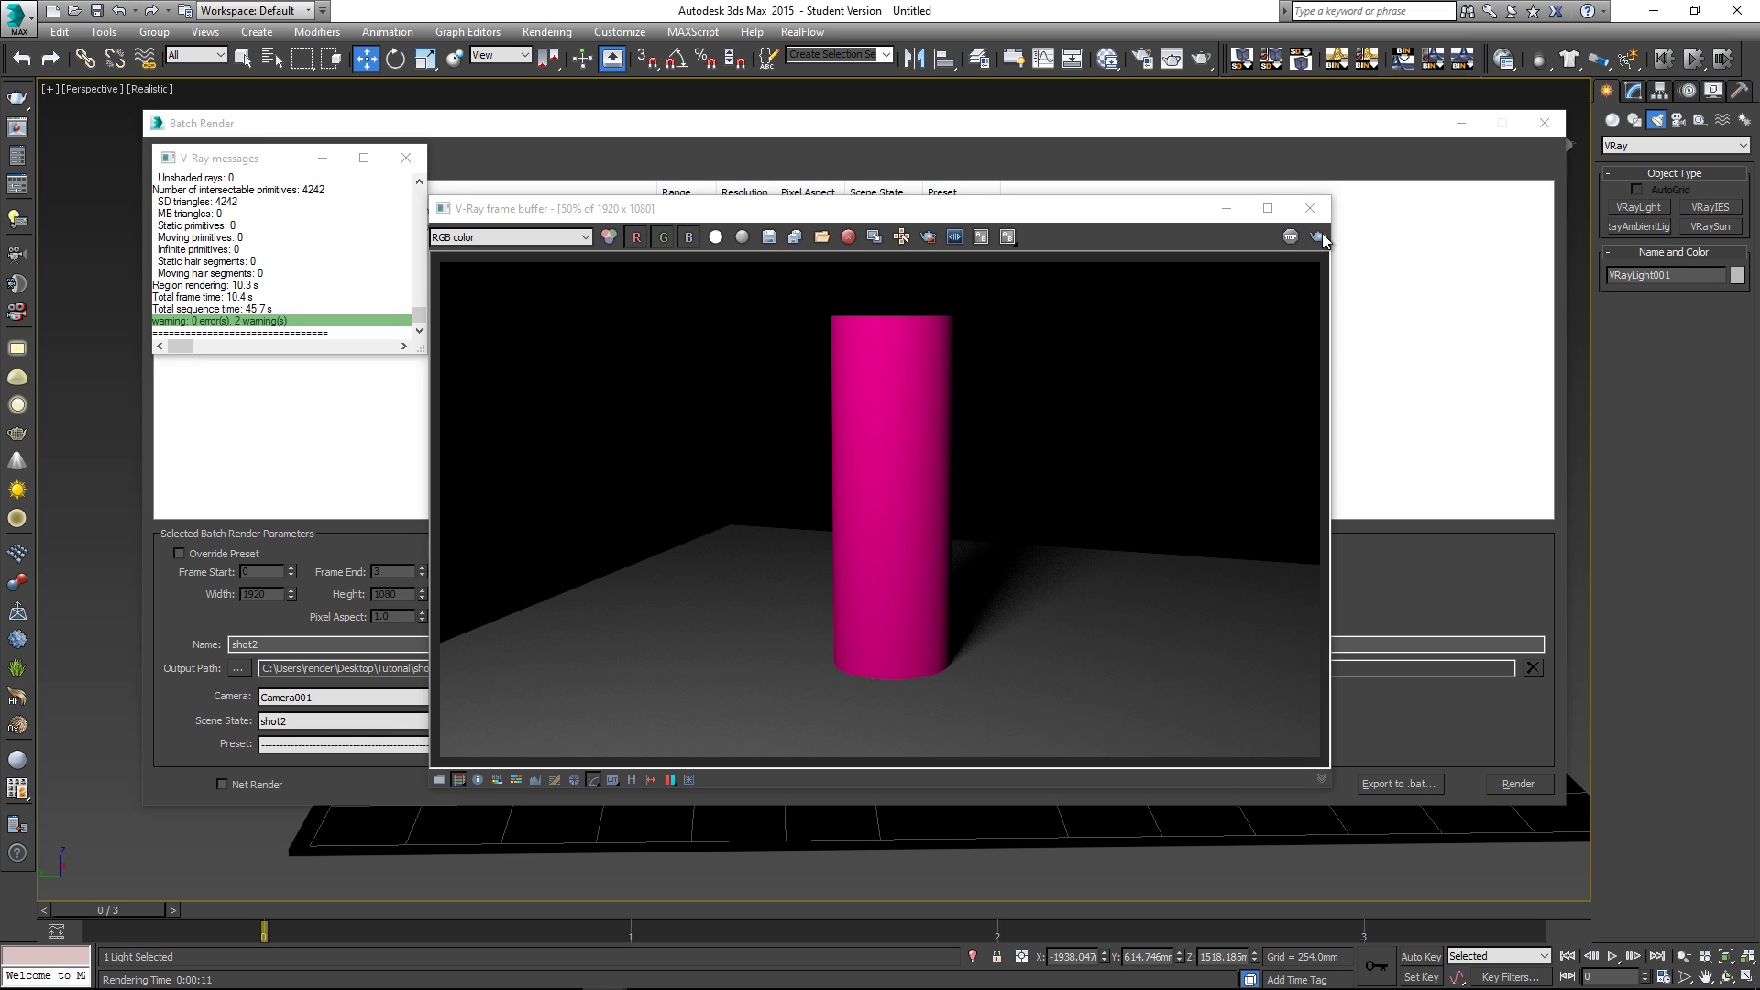
pyautogui.click(1540, 796)
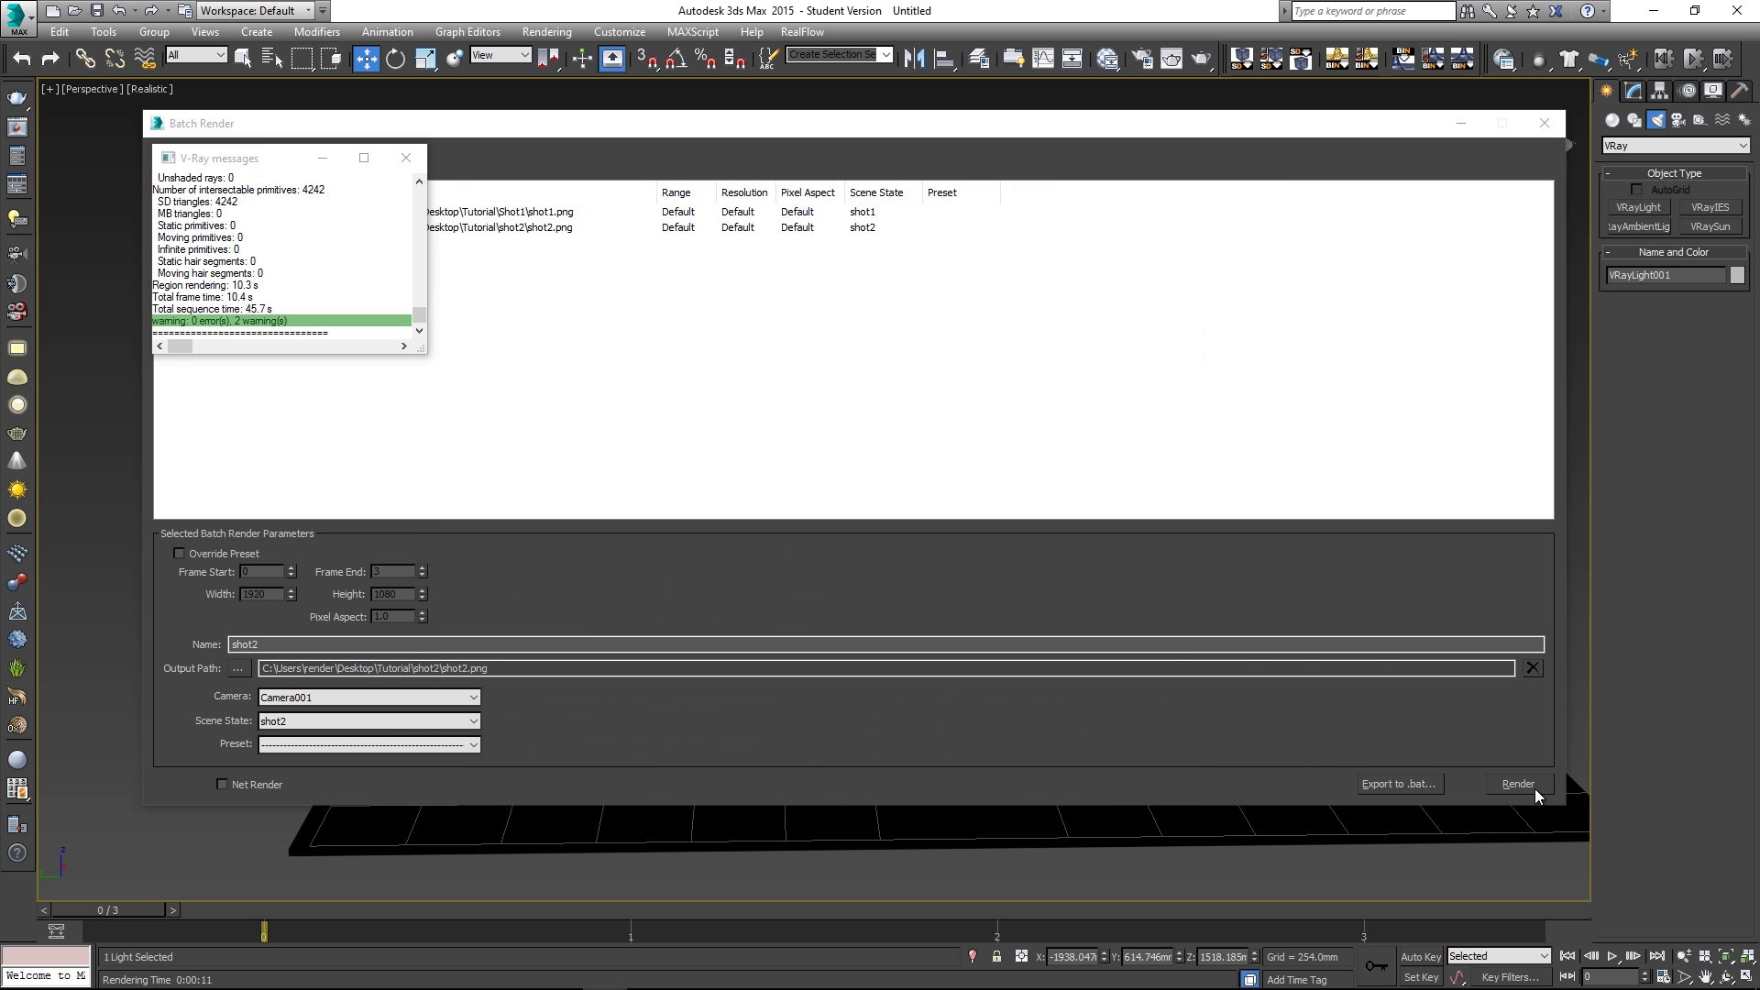
pyautogui.click(1544, 125)
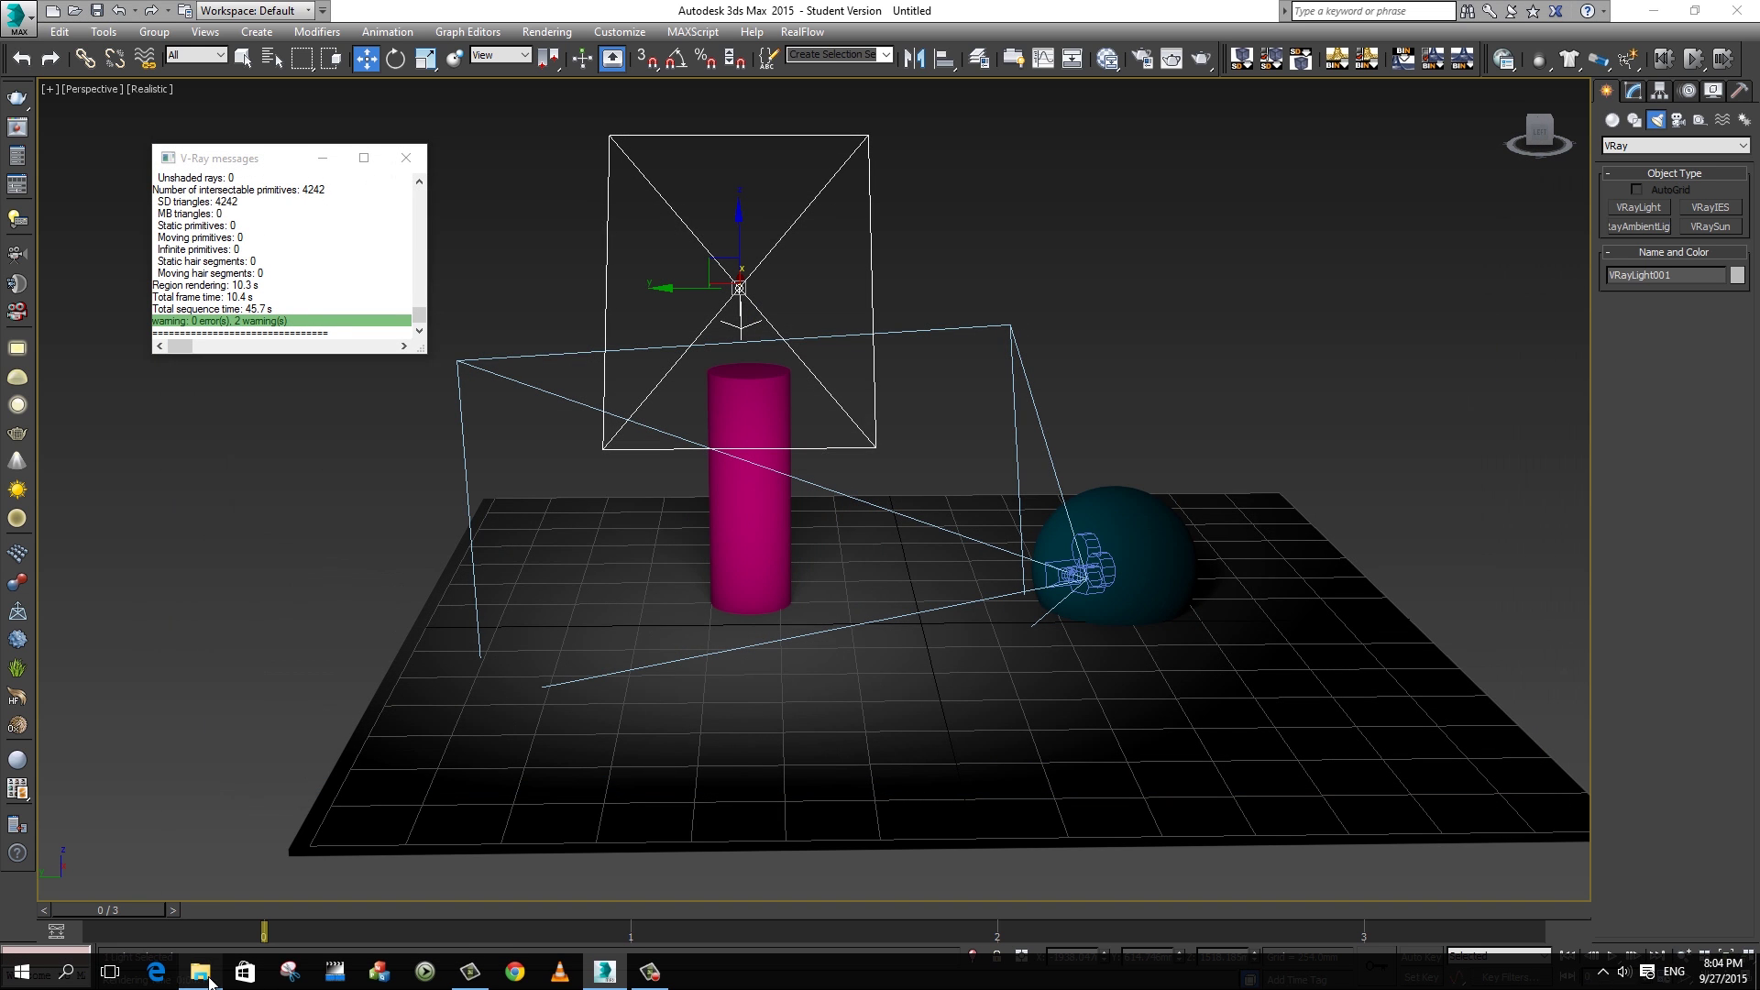
# In File Explorer, review the rendered PNGs in Desktop\Tutorial\Shot1, then in shot2
pyautogui.click(209, 981)
pyautogui.click(433, 349)
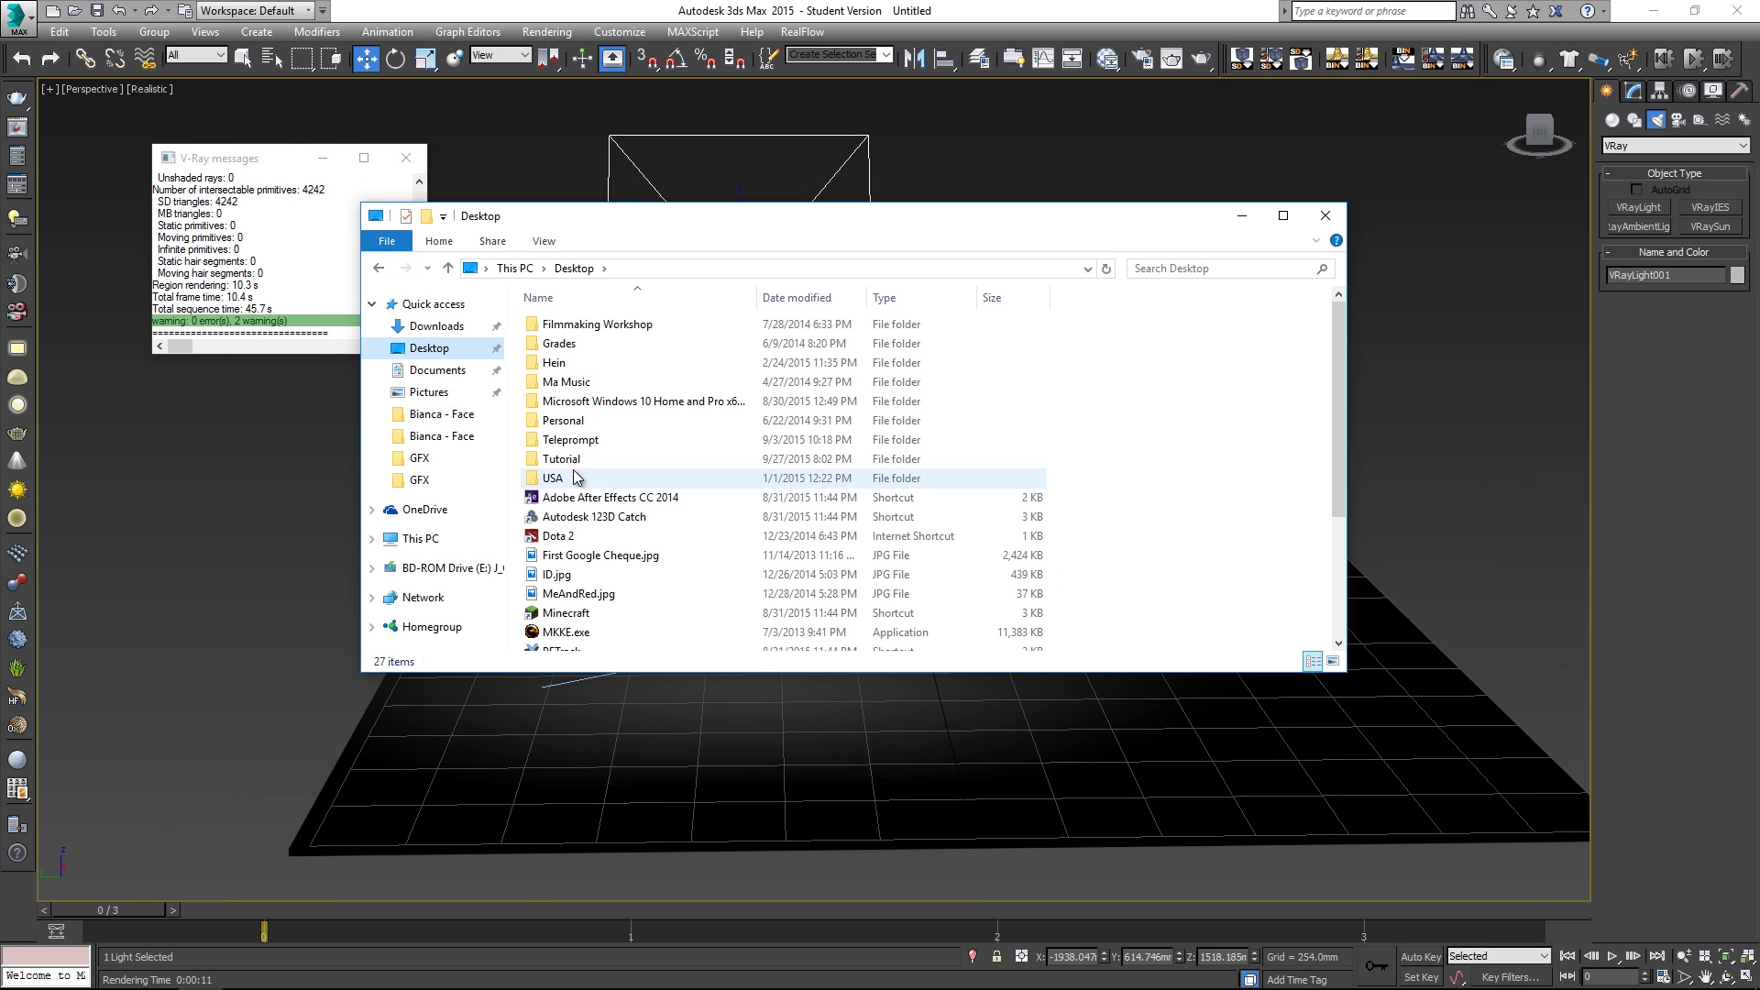
pyautogui.doubleClick(573, 458)
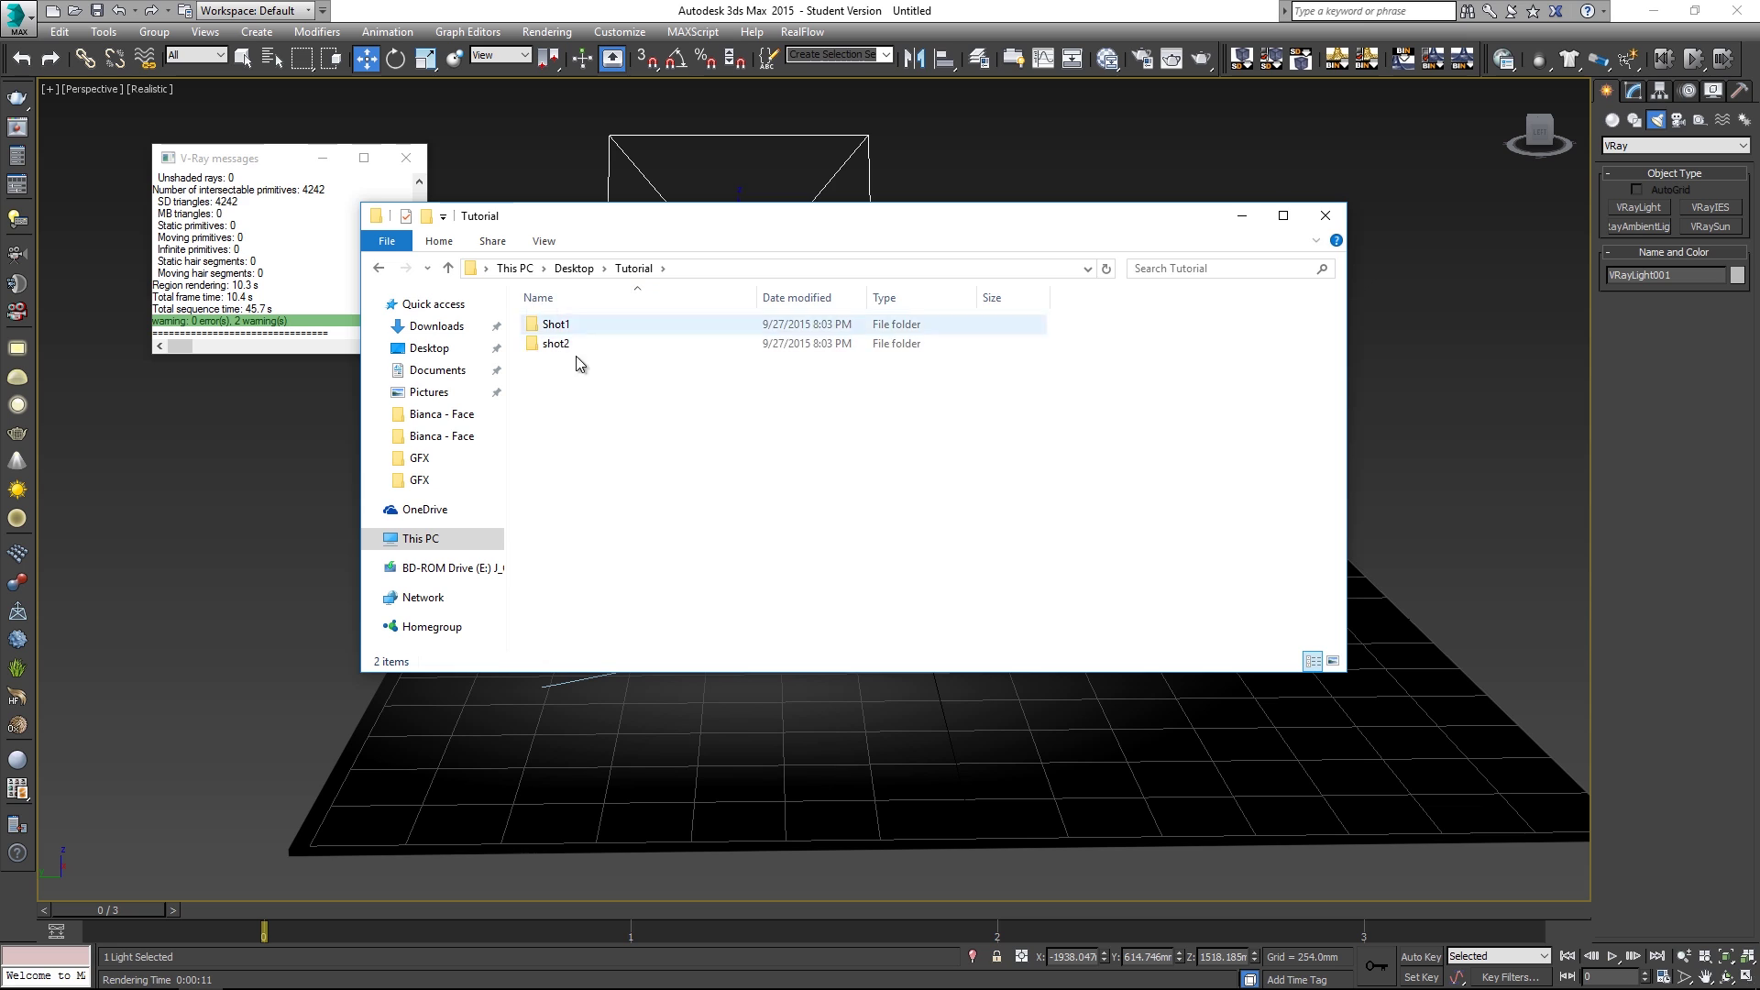
pyautogui.doubleClick(550, 326)
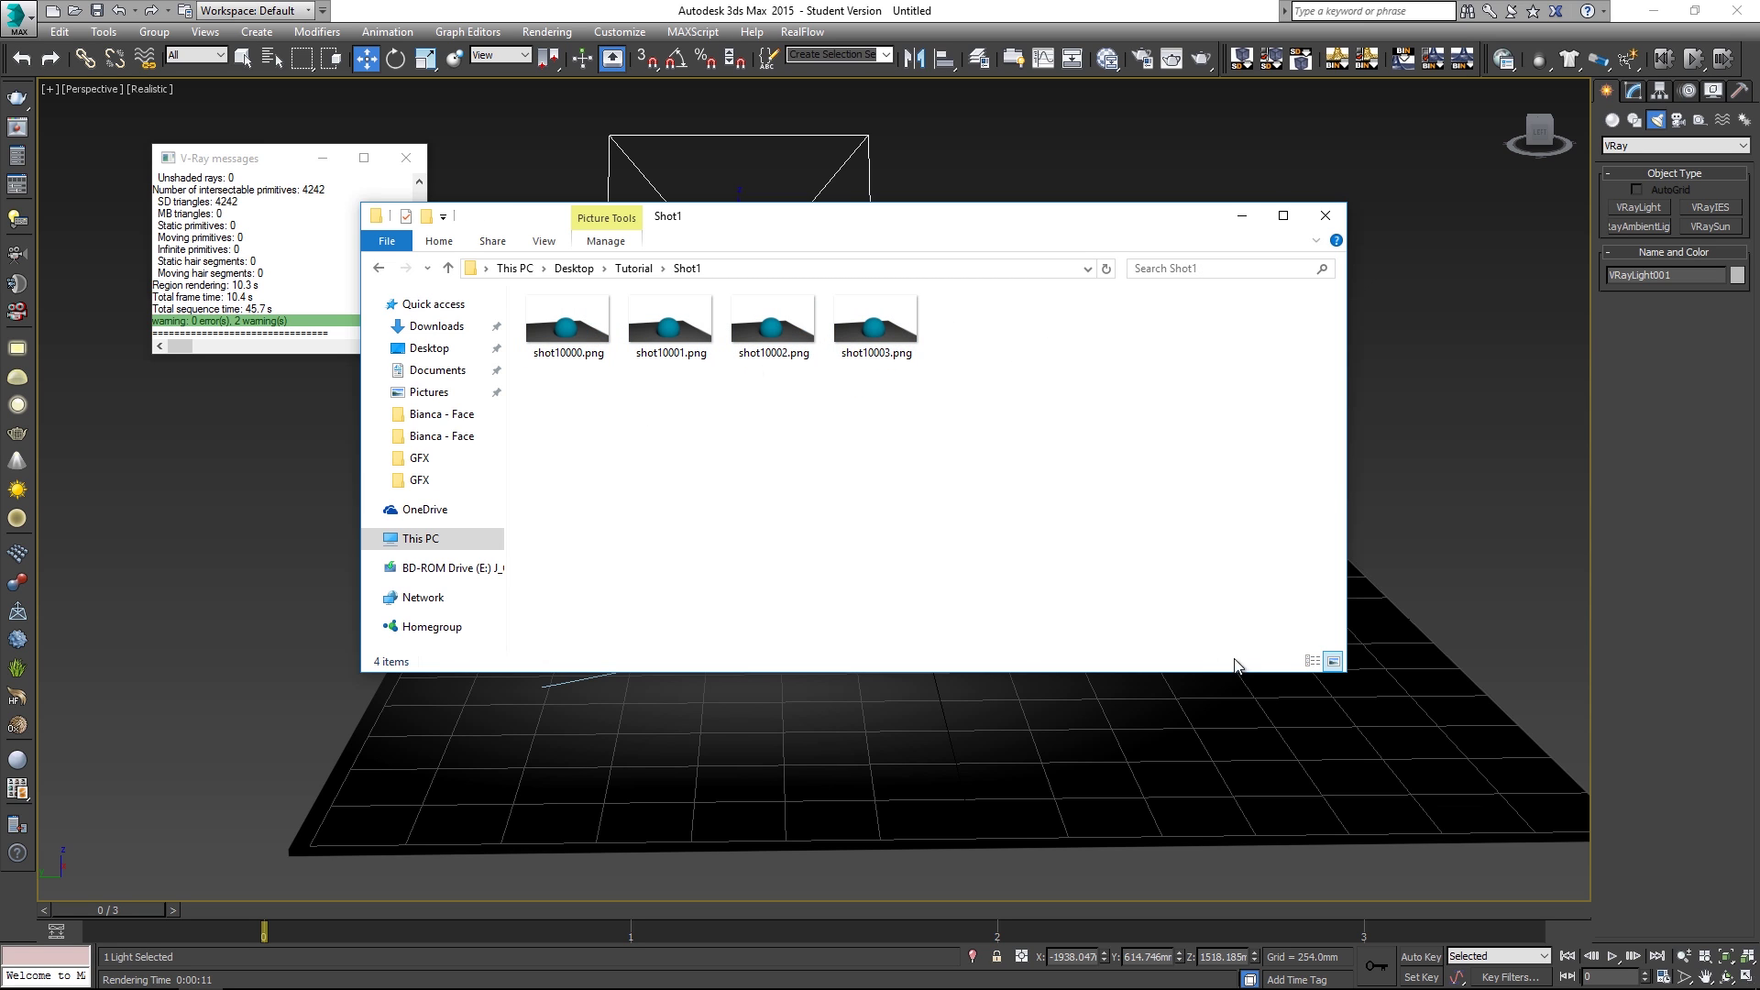
pyautogui.click(633, 269)
pyautogui.doubleClick(561, 344)
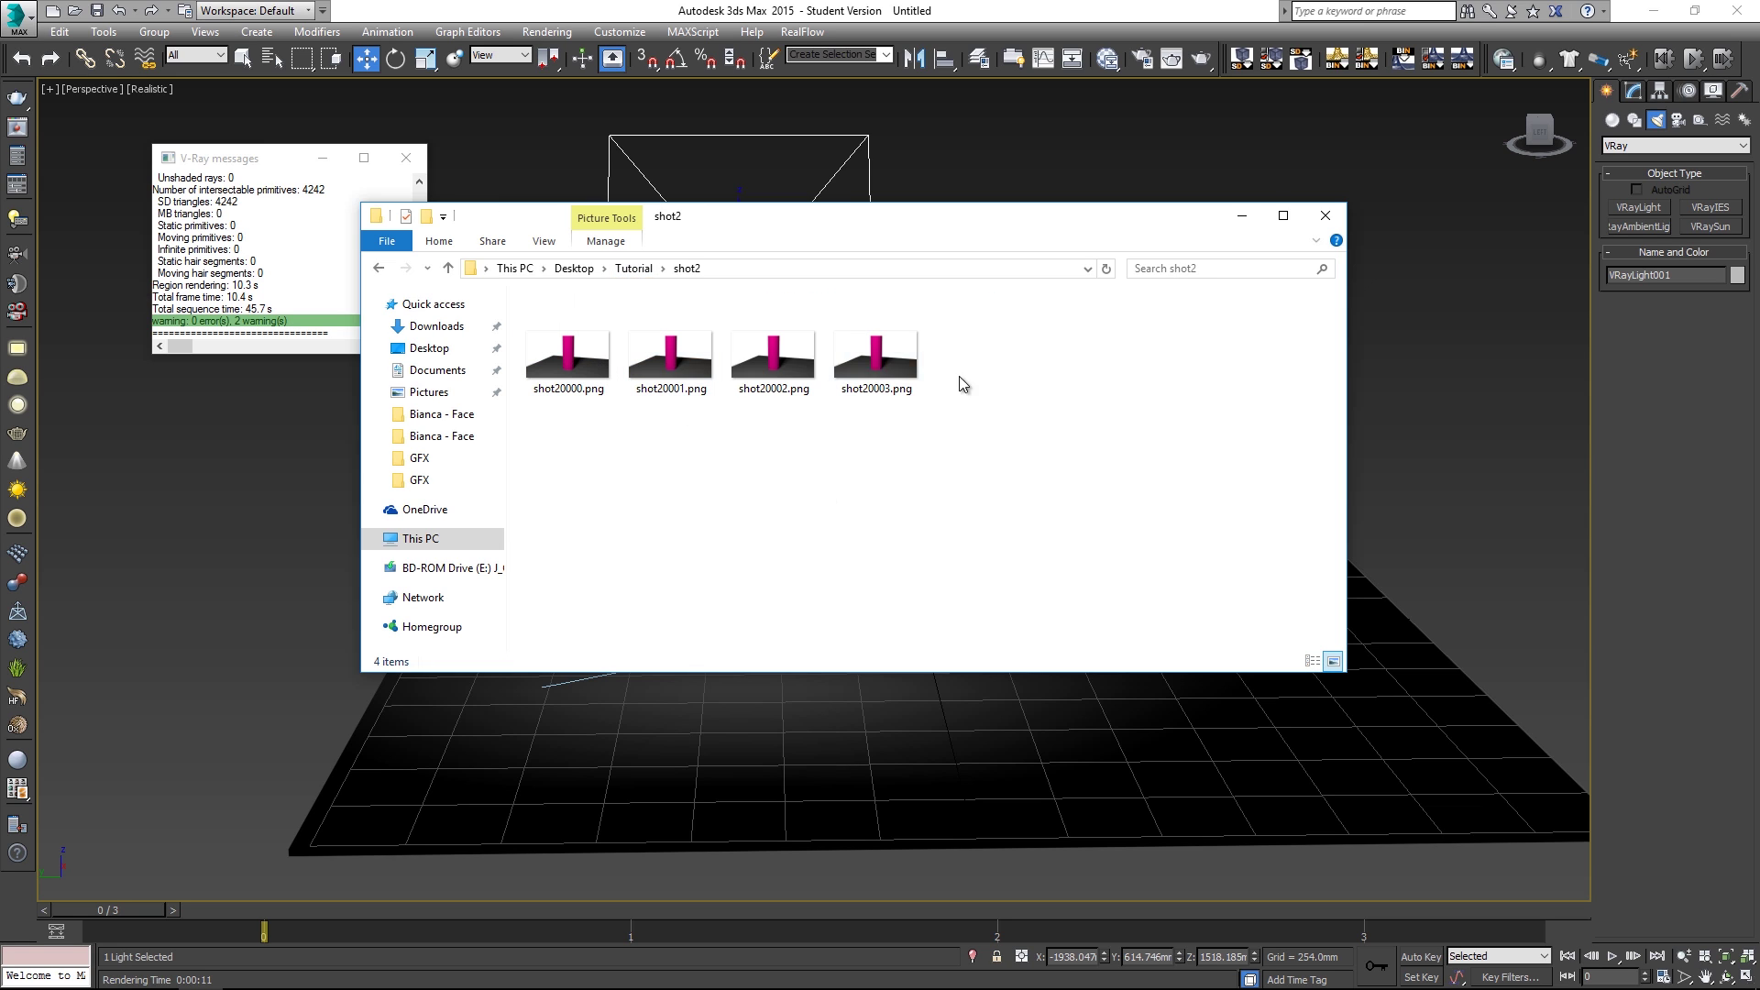